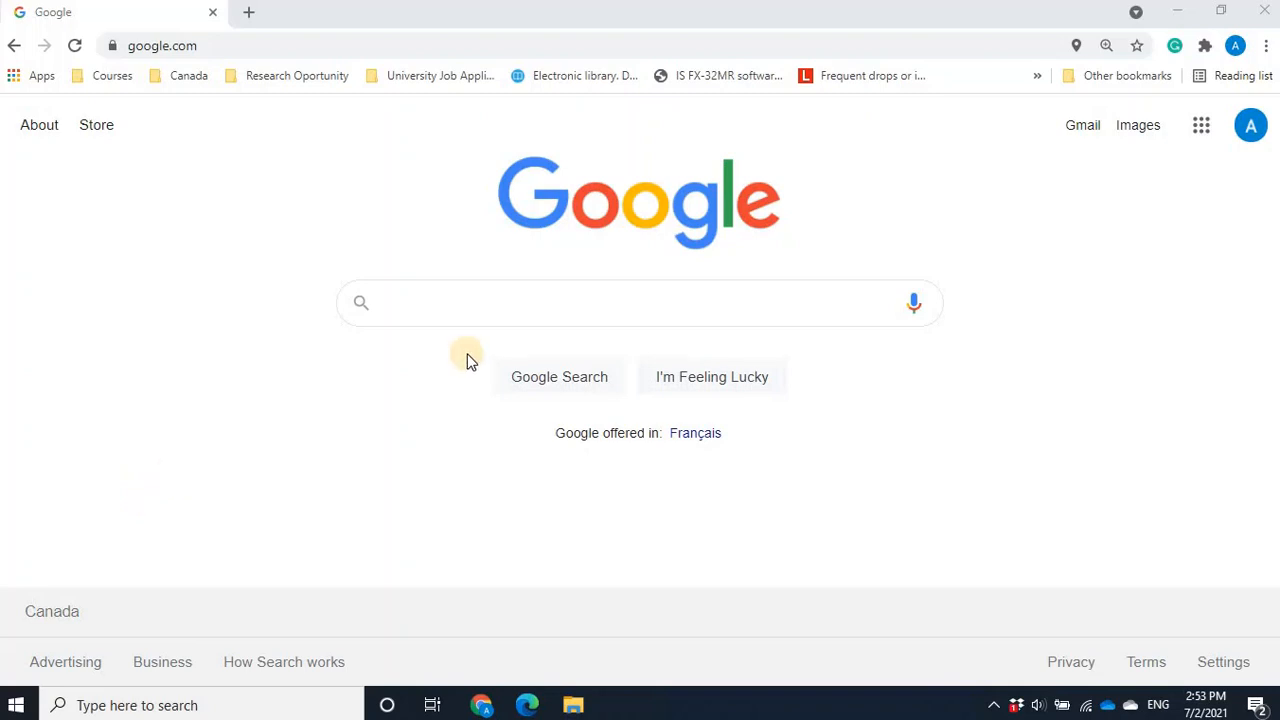
- Search Google for "siemens tia portal v15.1 download"
click(426, 307)
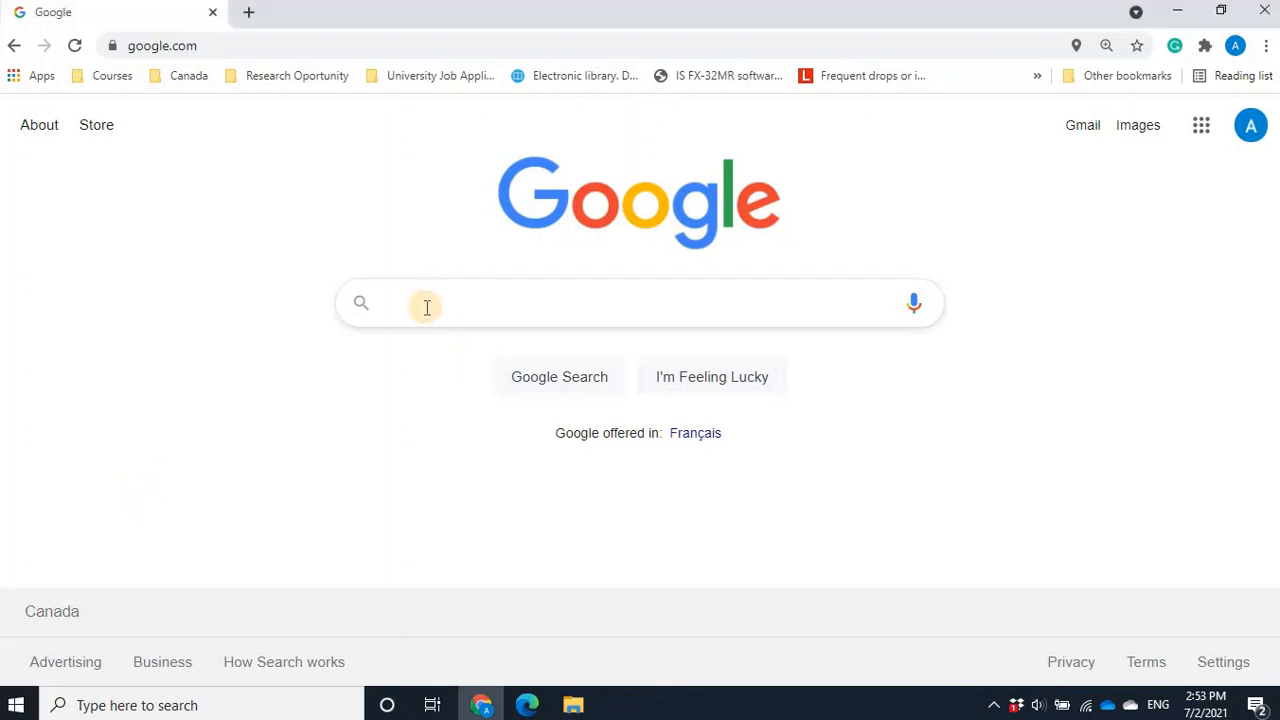
text(si)
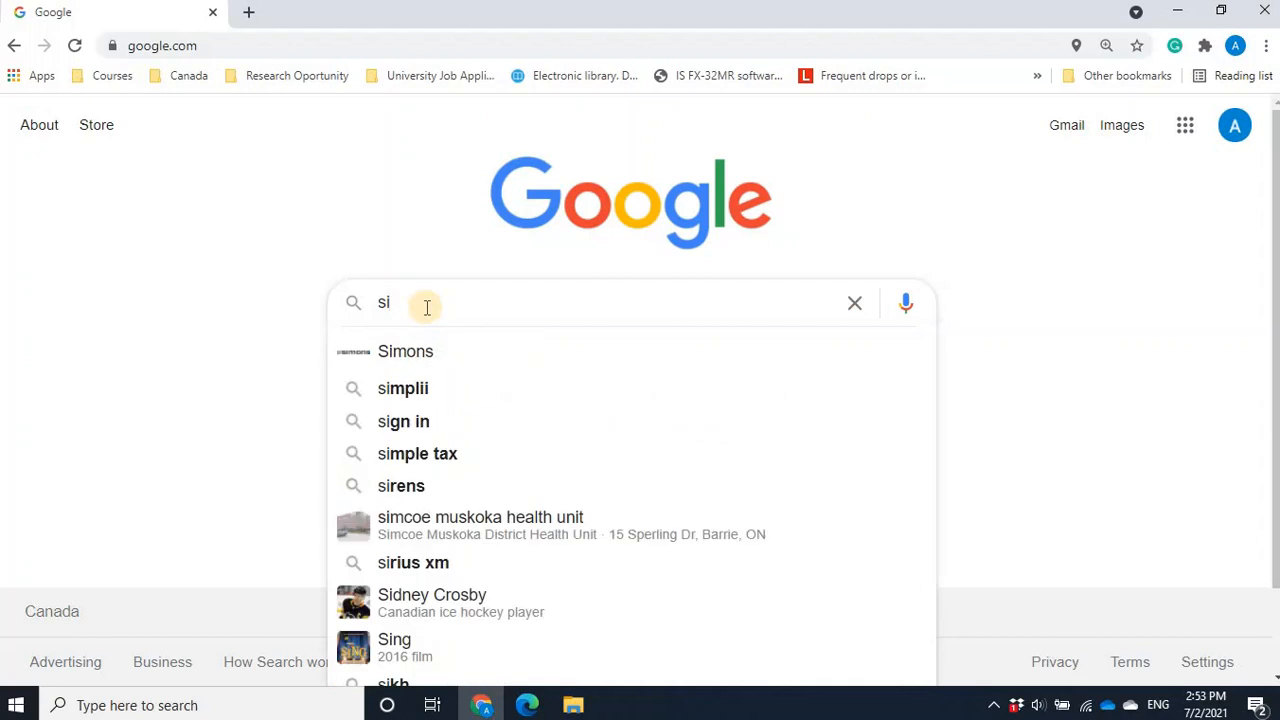
text(em)
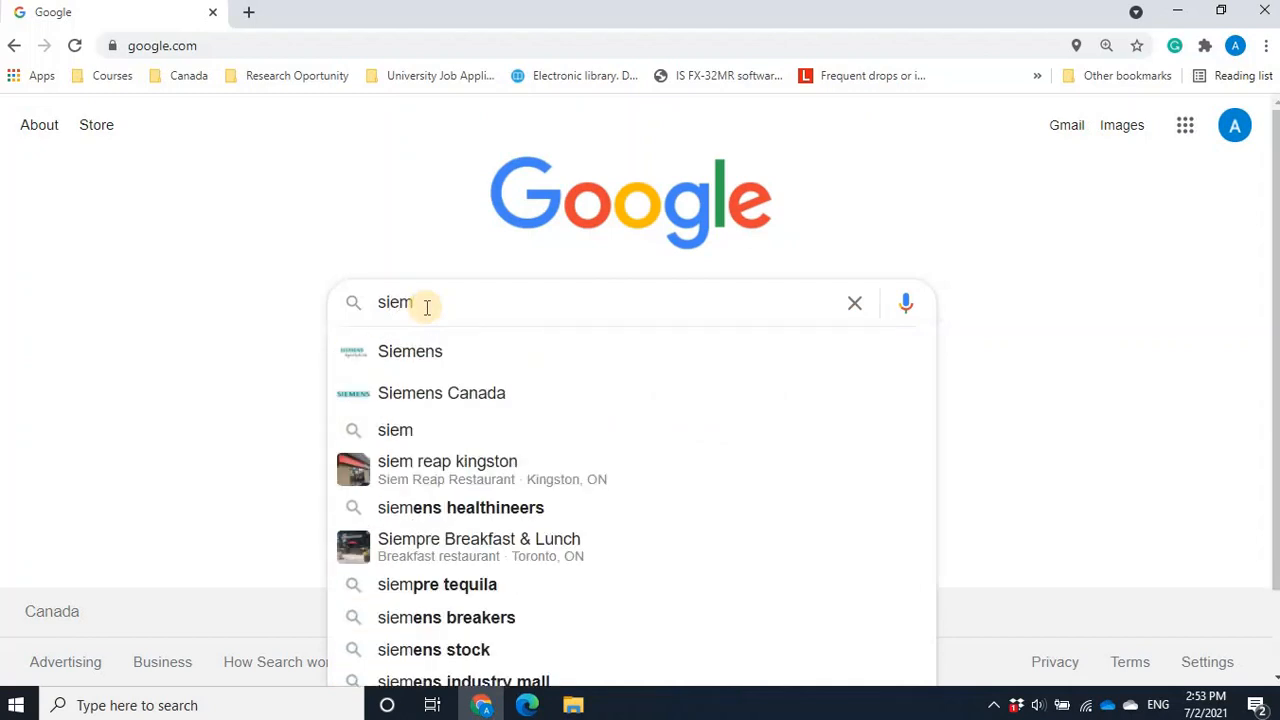
text(ens )
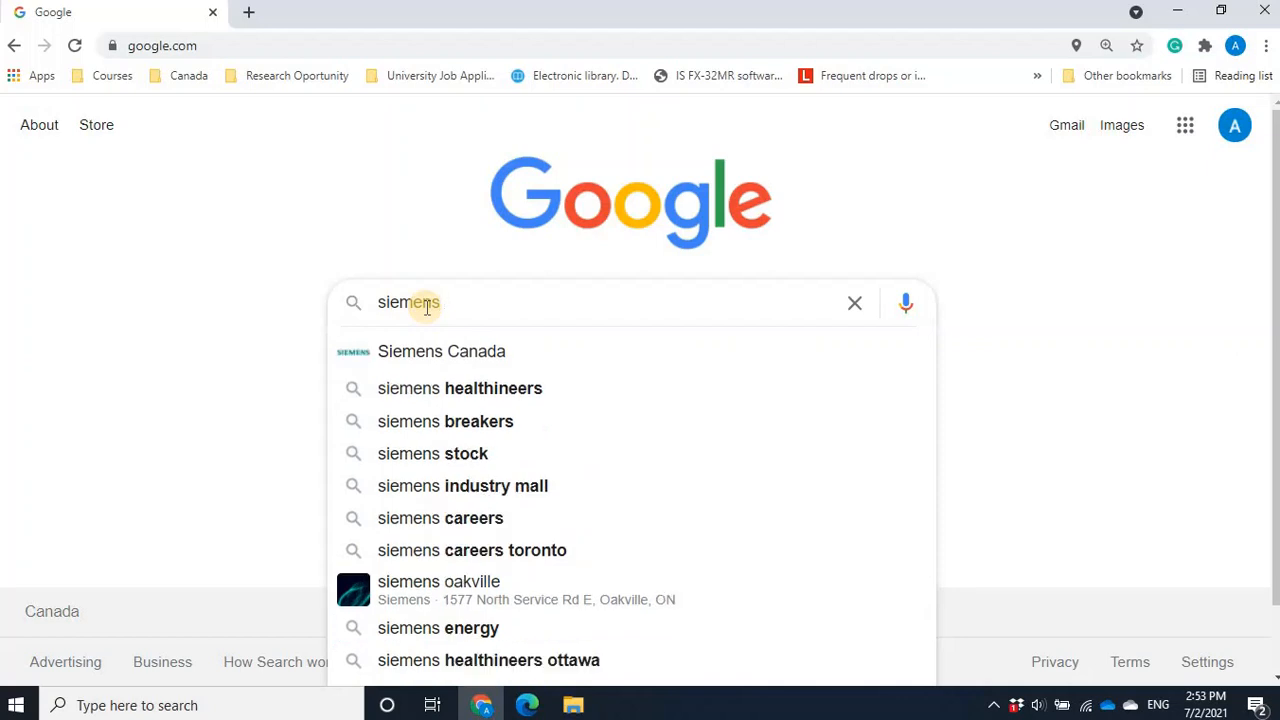
text(tia)
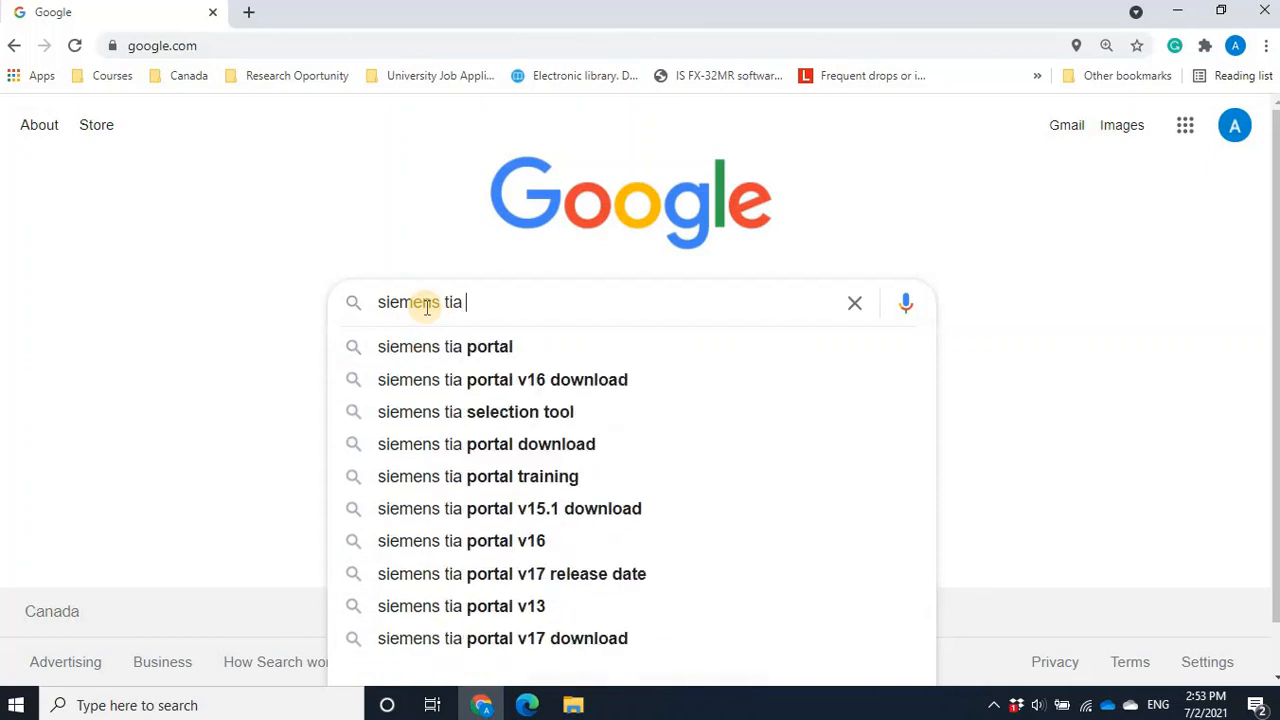
text( portal)
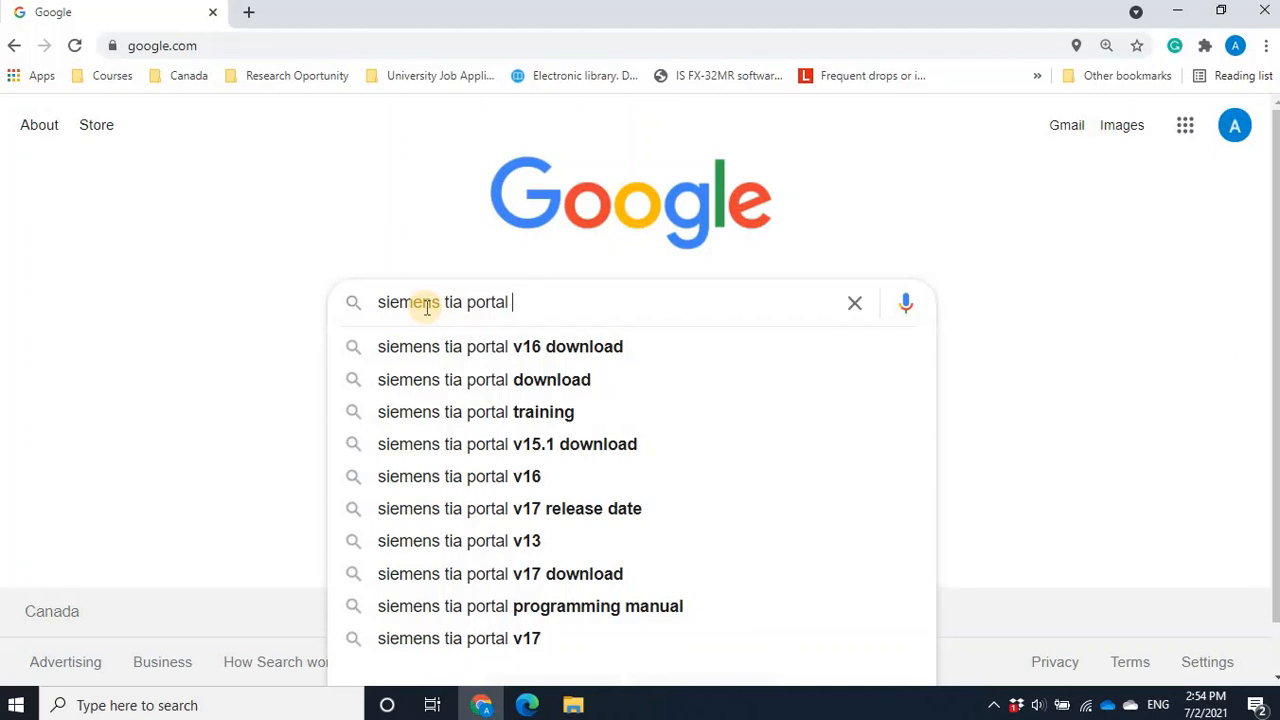
click(549, 458)
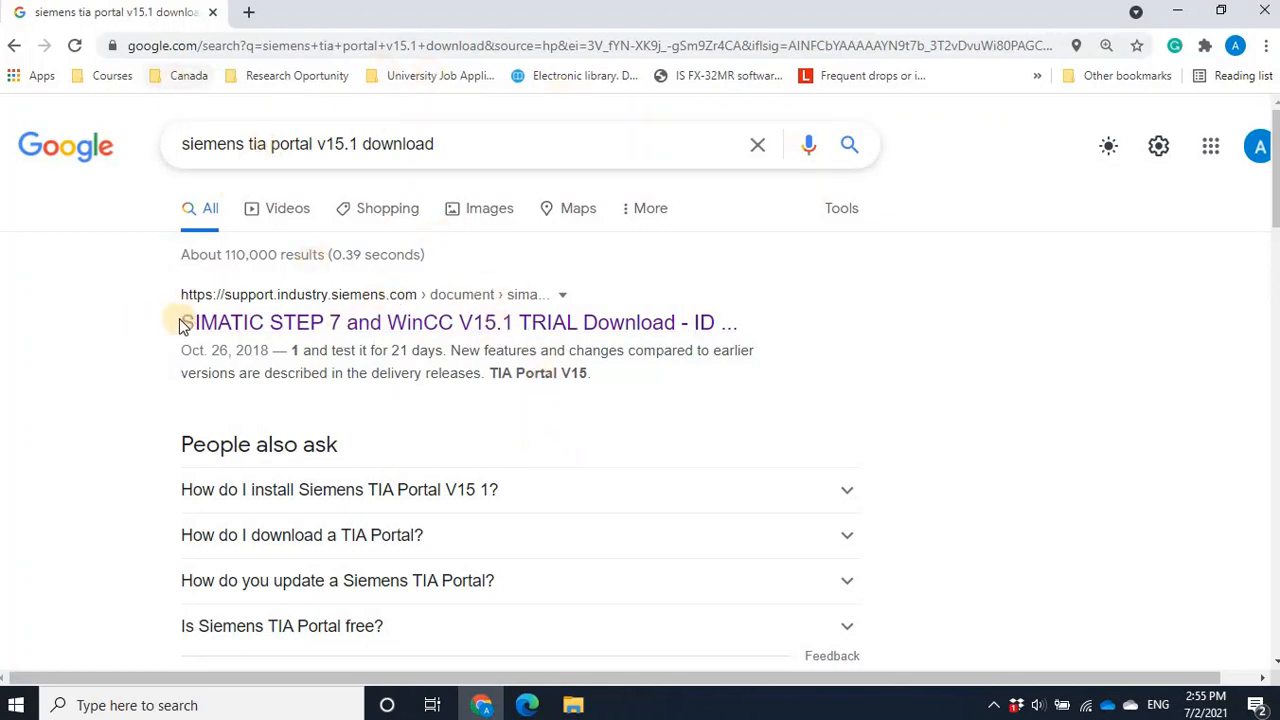
- Open the SIMATIC STEP 7 and WinCC V15.1 TRIAL Download result and look through its installation notes and DVD file lists
click(487, 329)
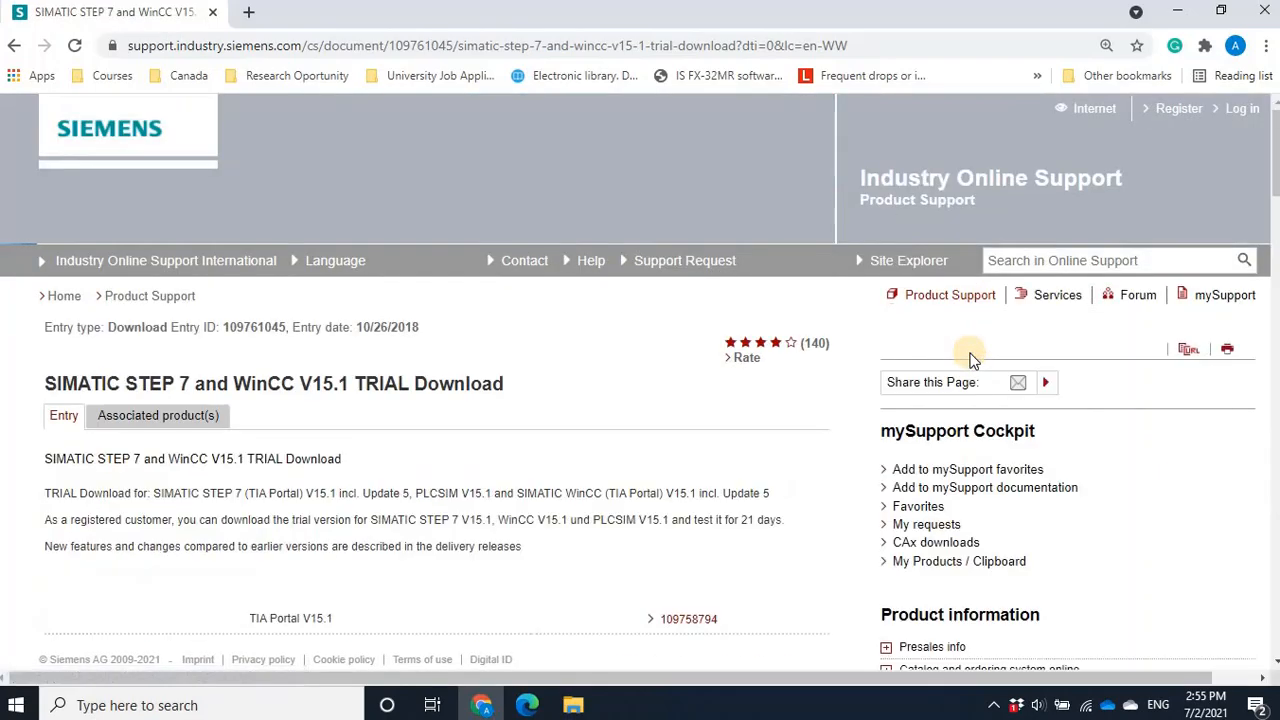
scroll(970, 358, down, 3)
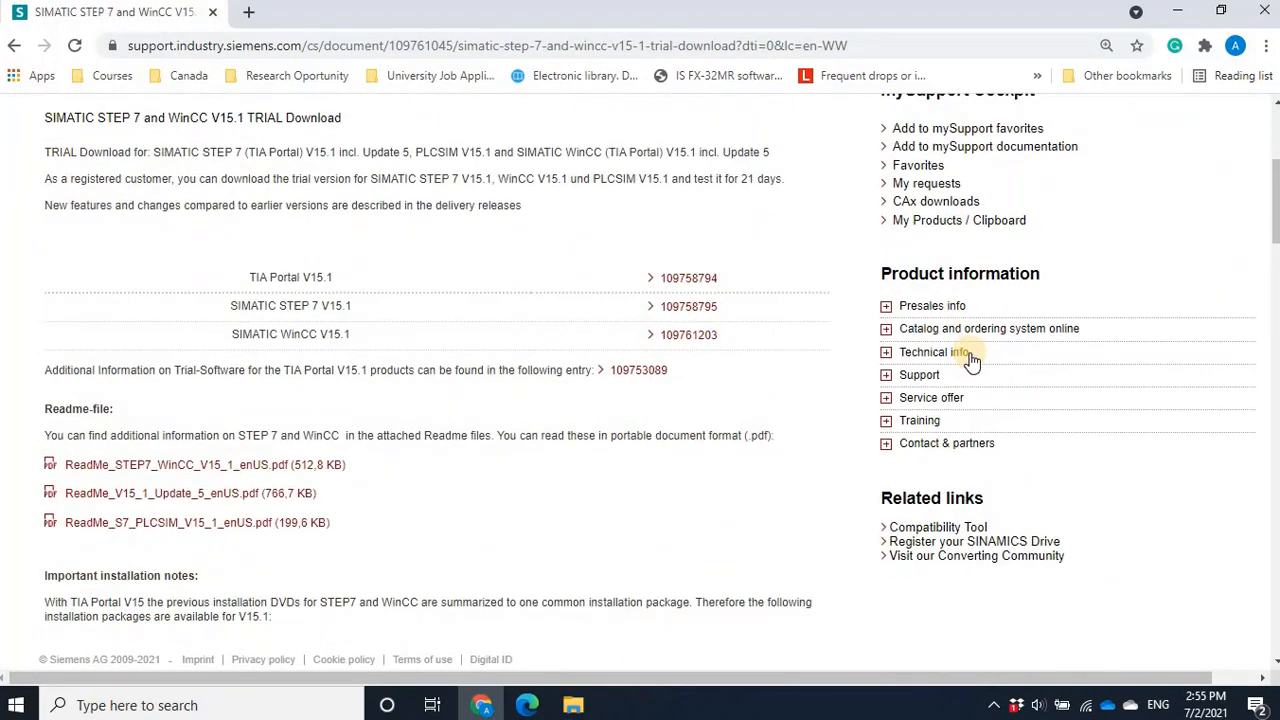
scroll(970, 360, down, 6)
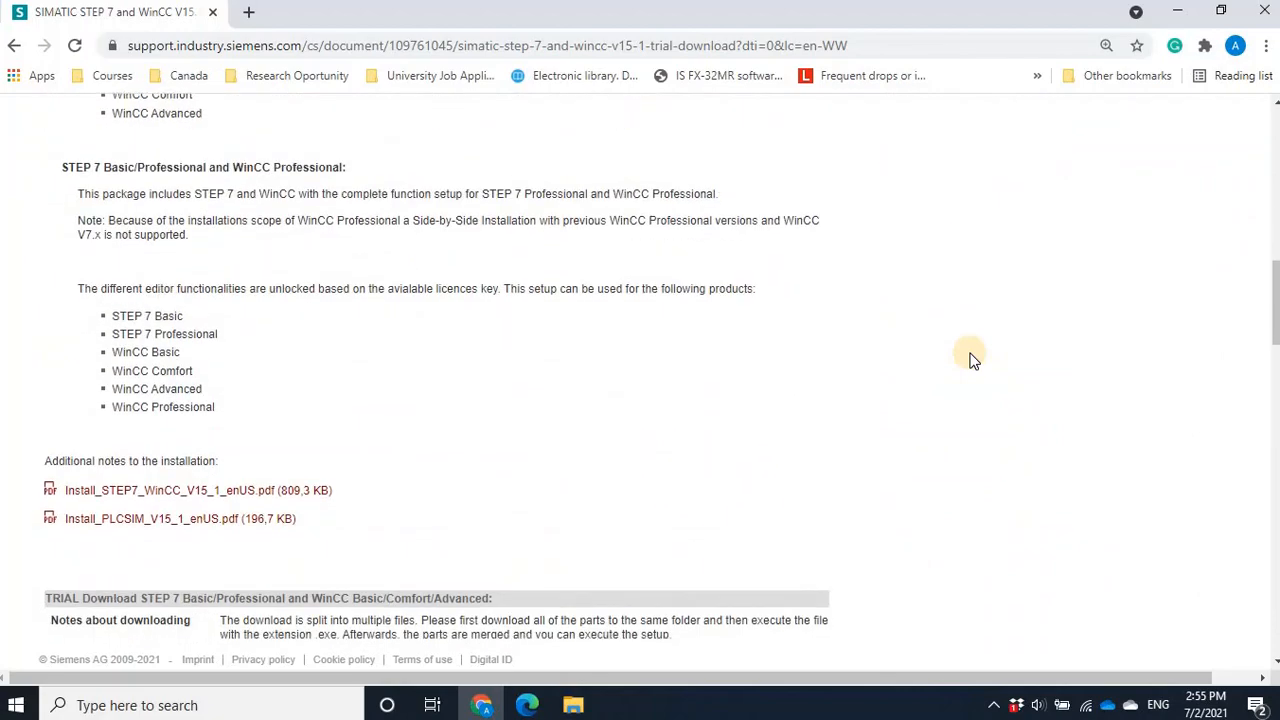
scroll(970, 358, down, 5)
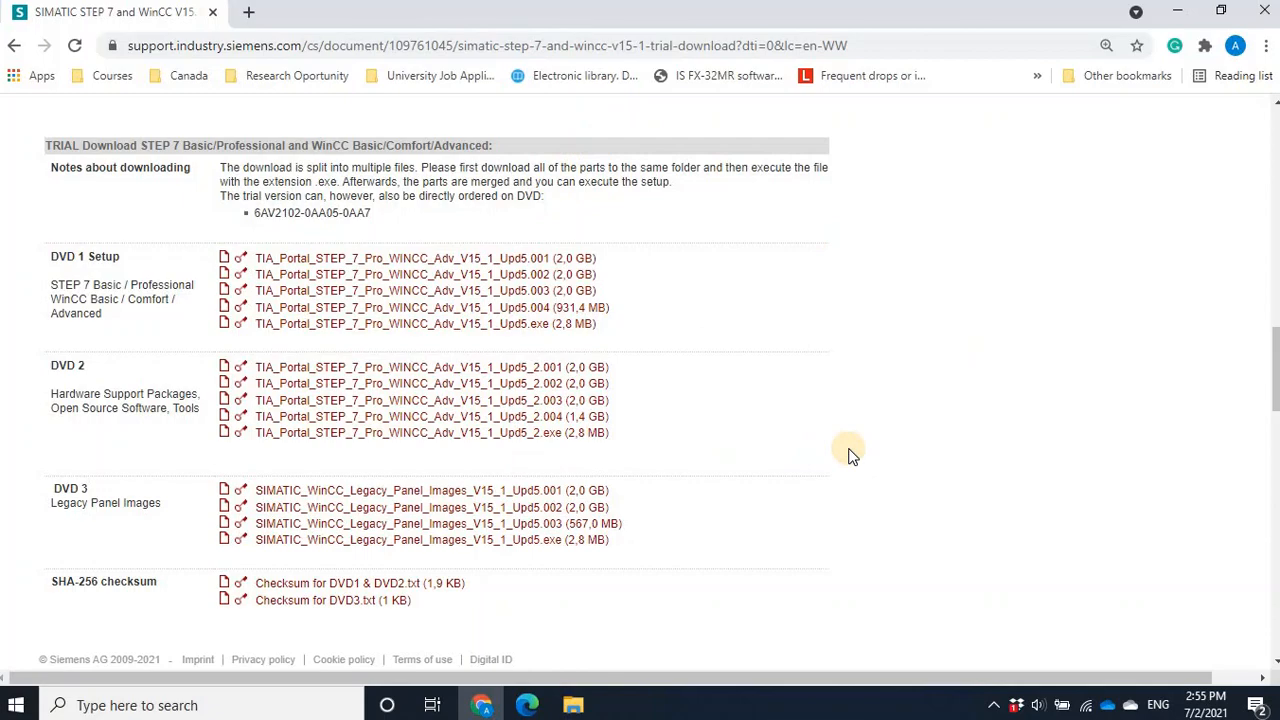
scroll(850, 455, up, 18)
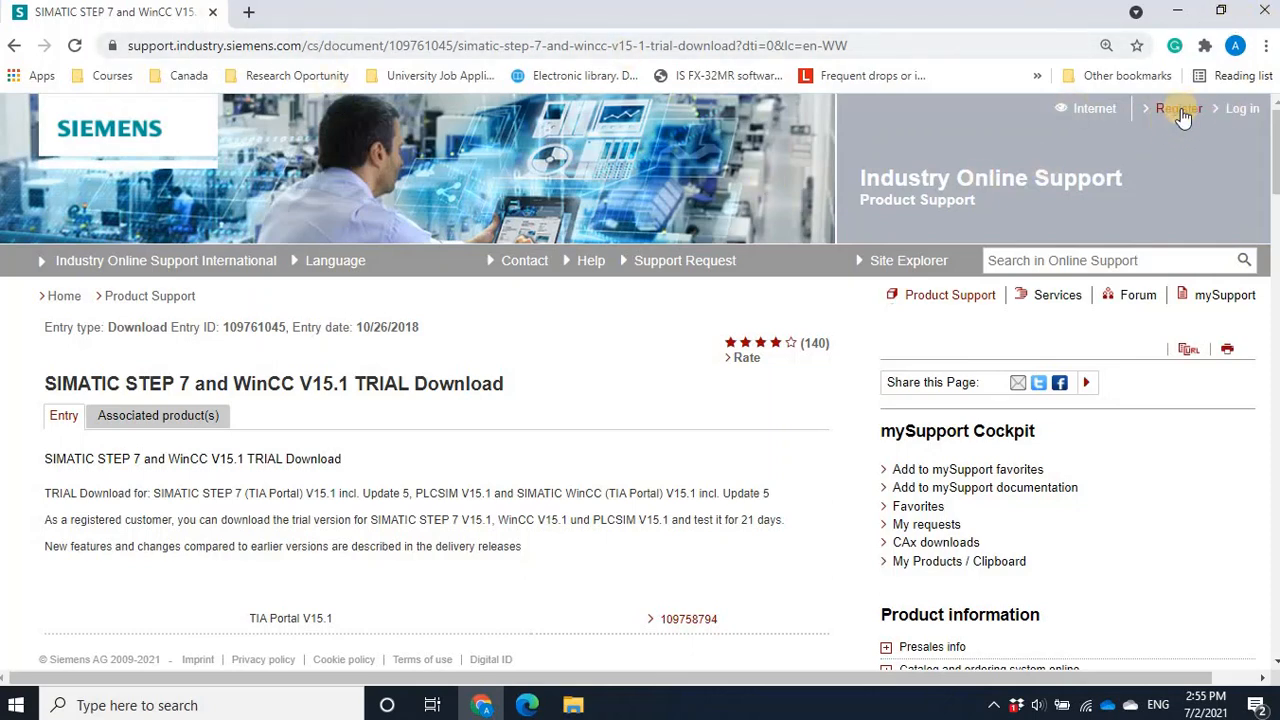
- Open the Siemens Industry Online Support registration form, review its required fields, and return to the trial download page
click(1180, 110)
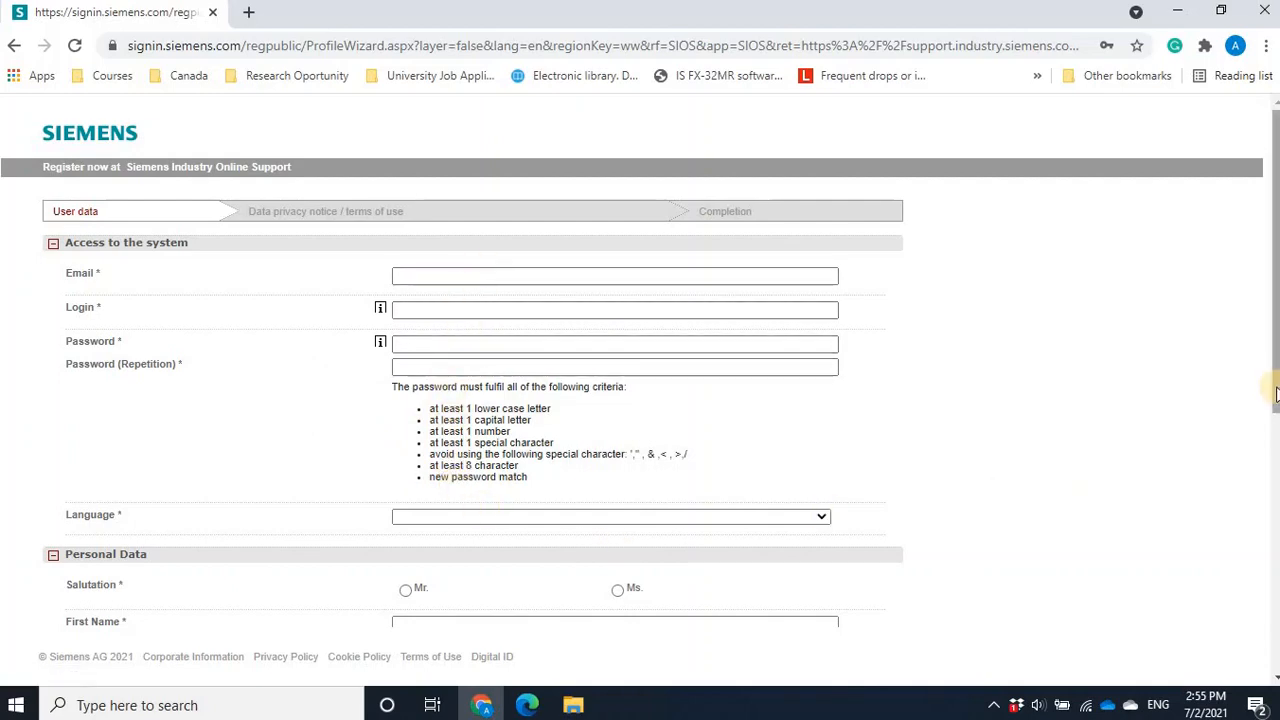
drag(1275, 444, 1275, 657)
drag(1276, 609, 1276, 656)
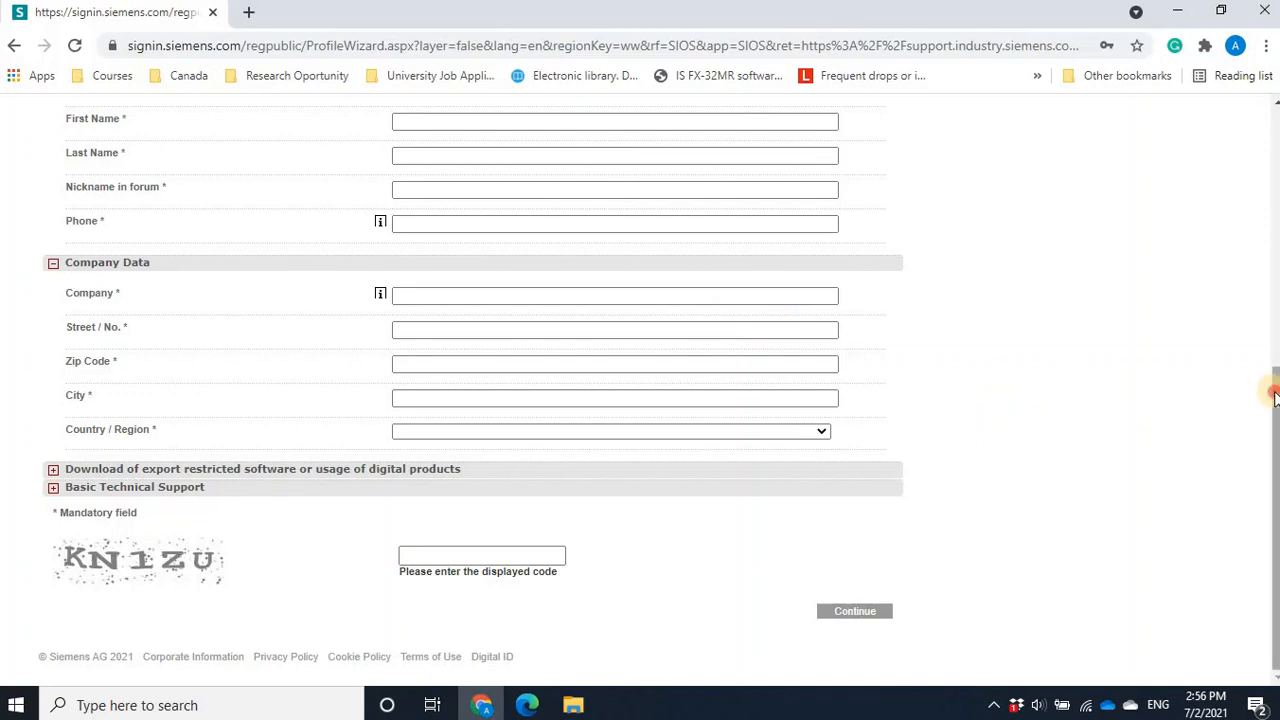
drag(1273, 395, 1264, 316)
drag(1257, 261, 1214, 58)
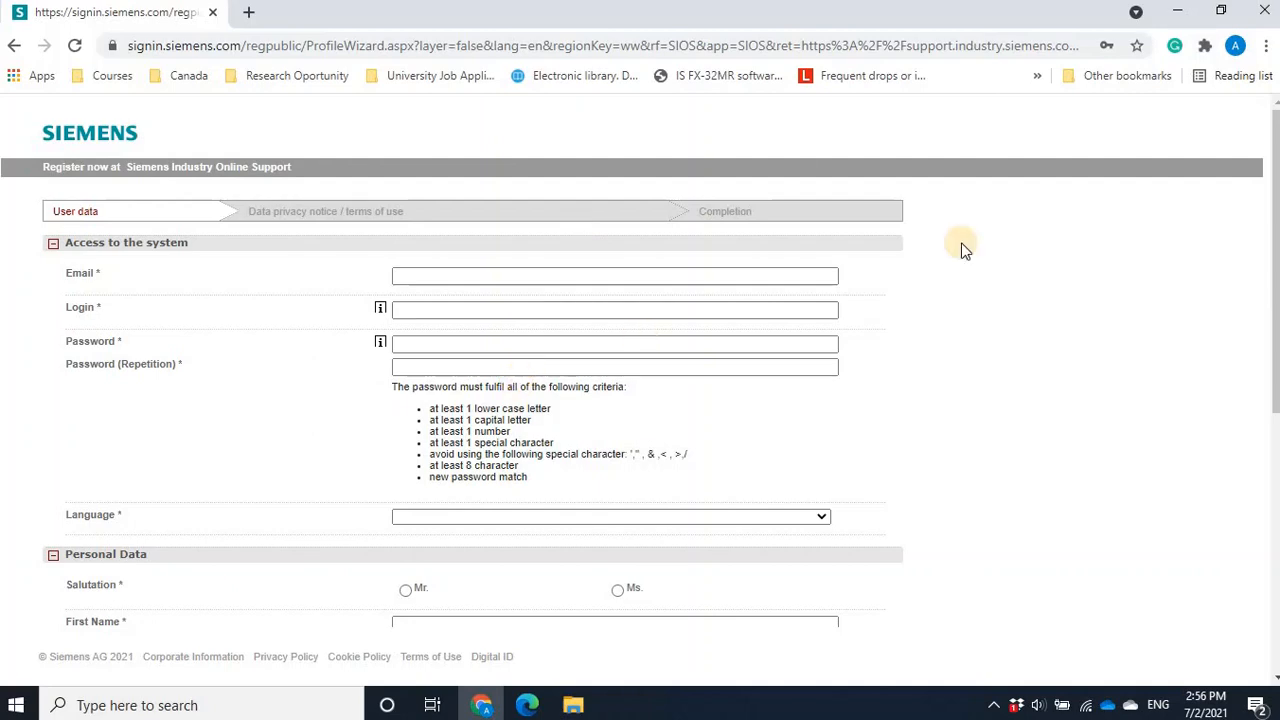
click(16, 48)
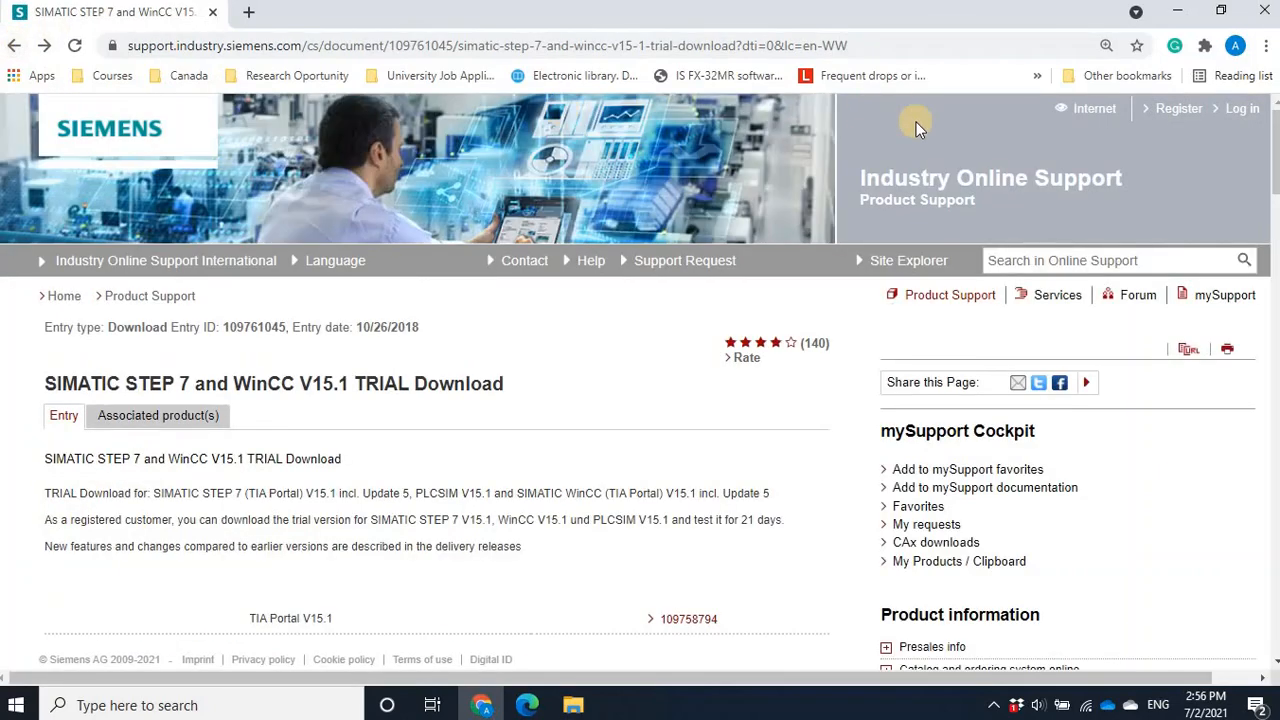
- Log in to Siemens Industry Online Support with the saved account credentials
click(1240, 110)
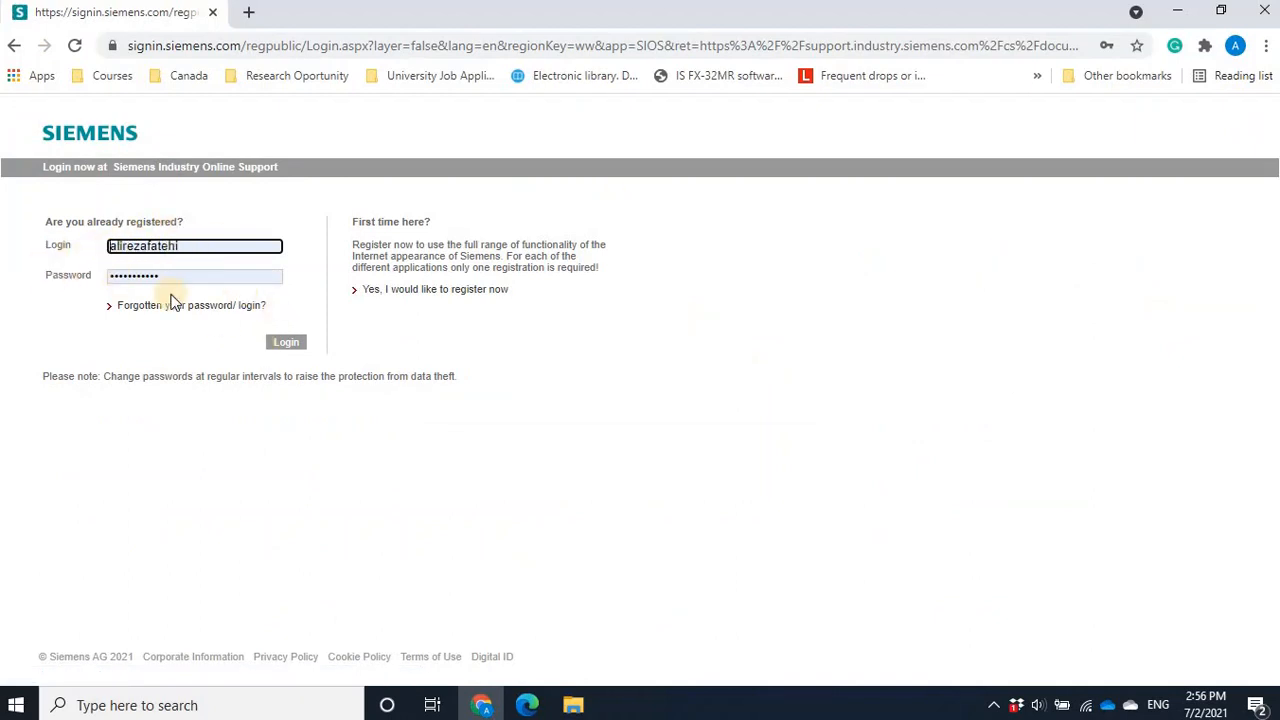
click(287, 344)
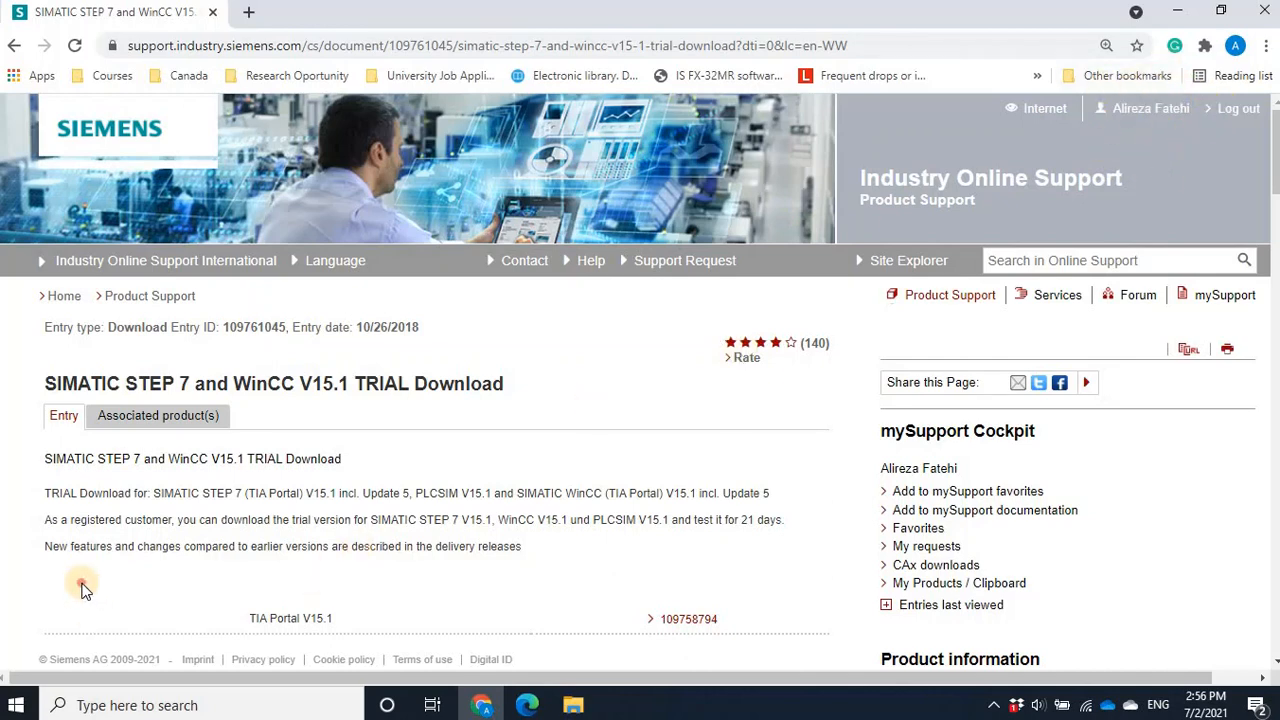
- Compare the trial download packages for STEP 7 with WinCC Basic/Comfort/Advanced and STEP 7 with WinCC Professional
scroll(82, 590, down, 5)
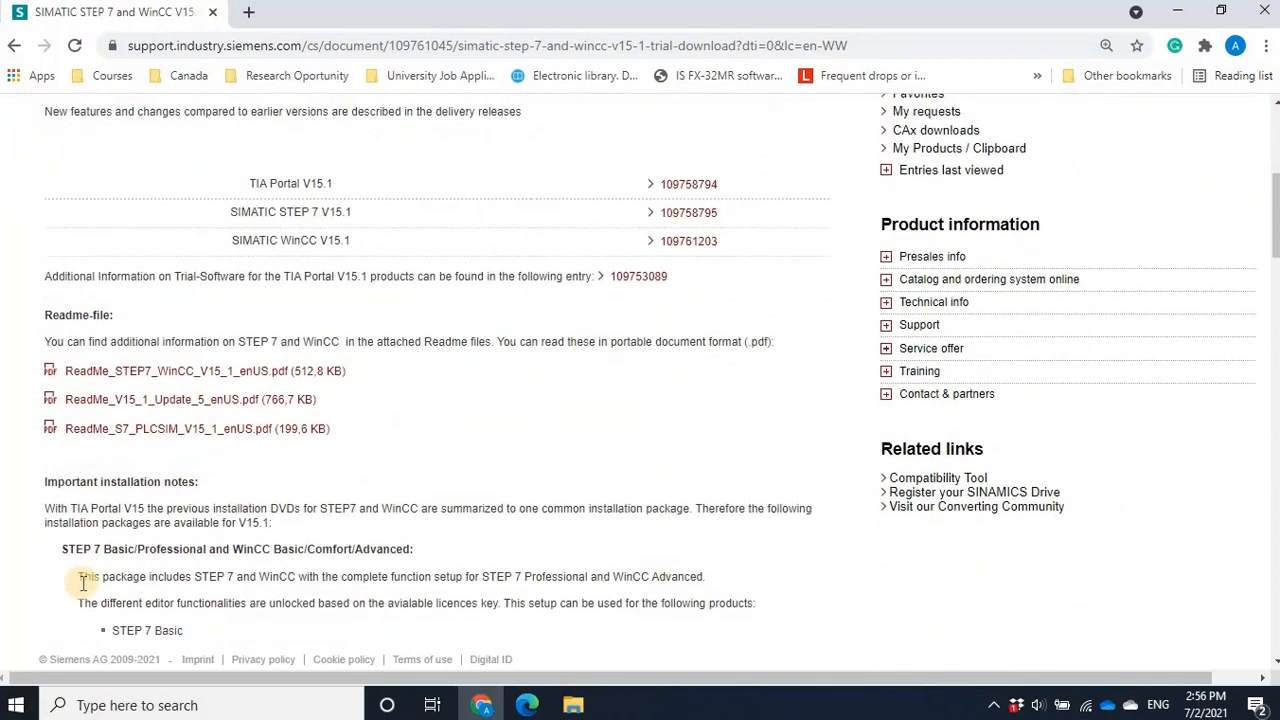
scroll(82, 585, down, 8)
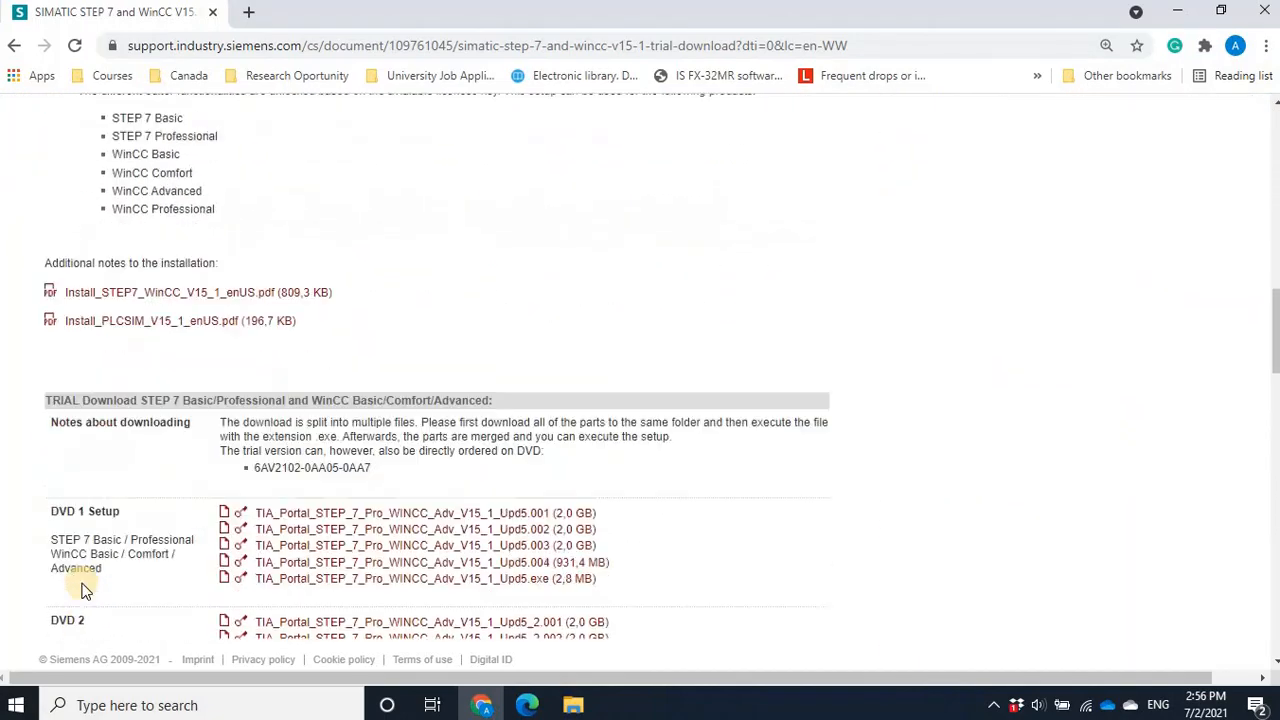
scroll(82, 590, down, 1)
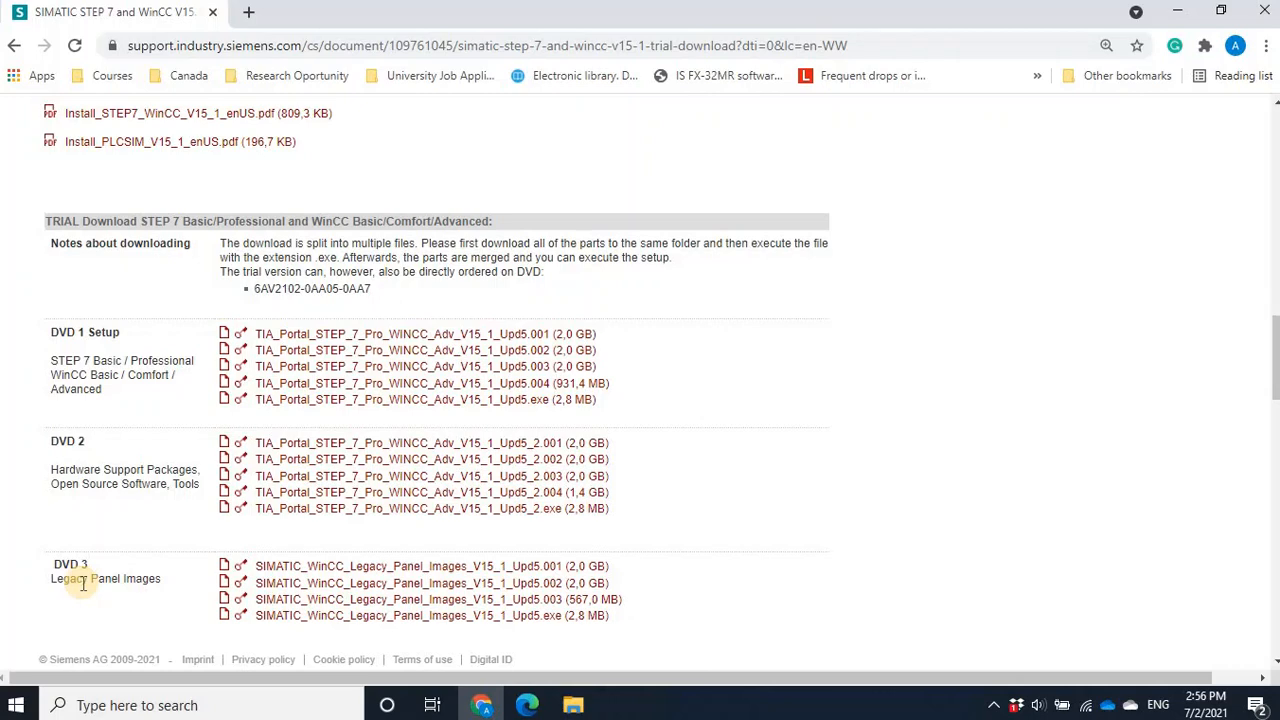
scroll(83, 585, down, 1)
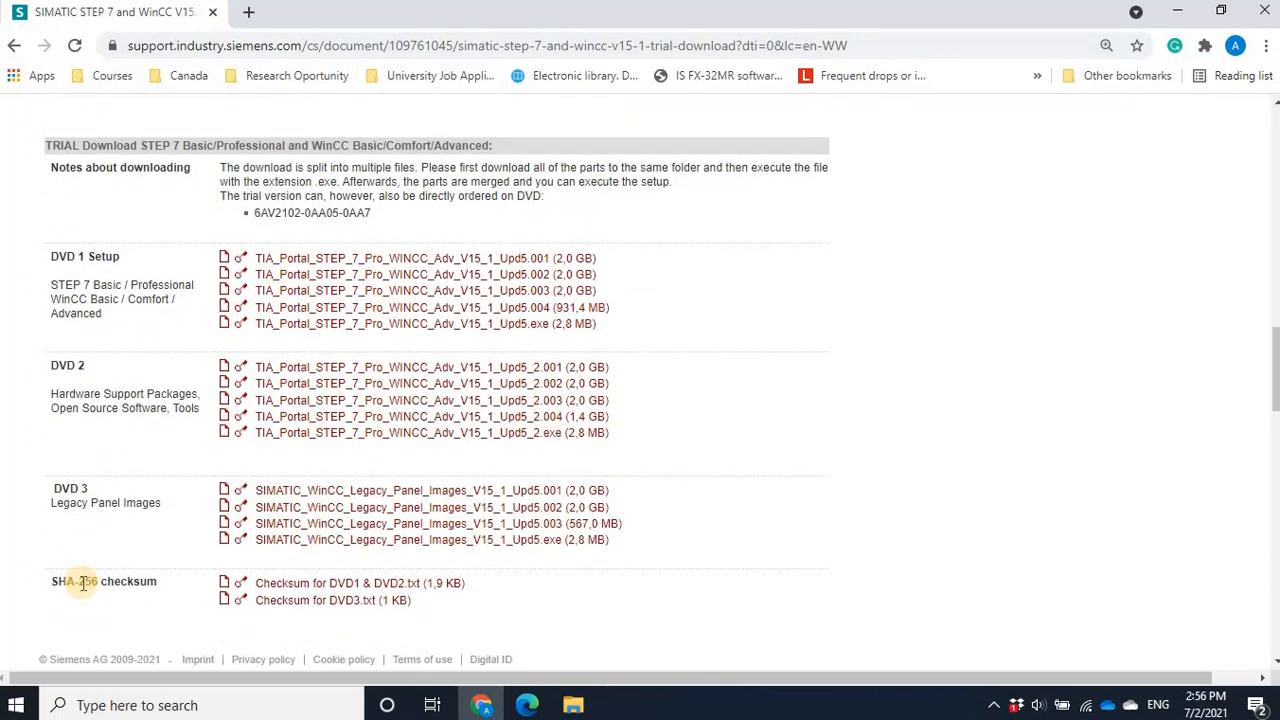
scroll(83, 585, down, 1)
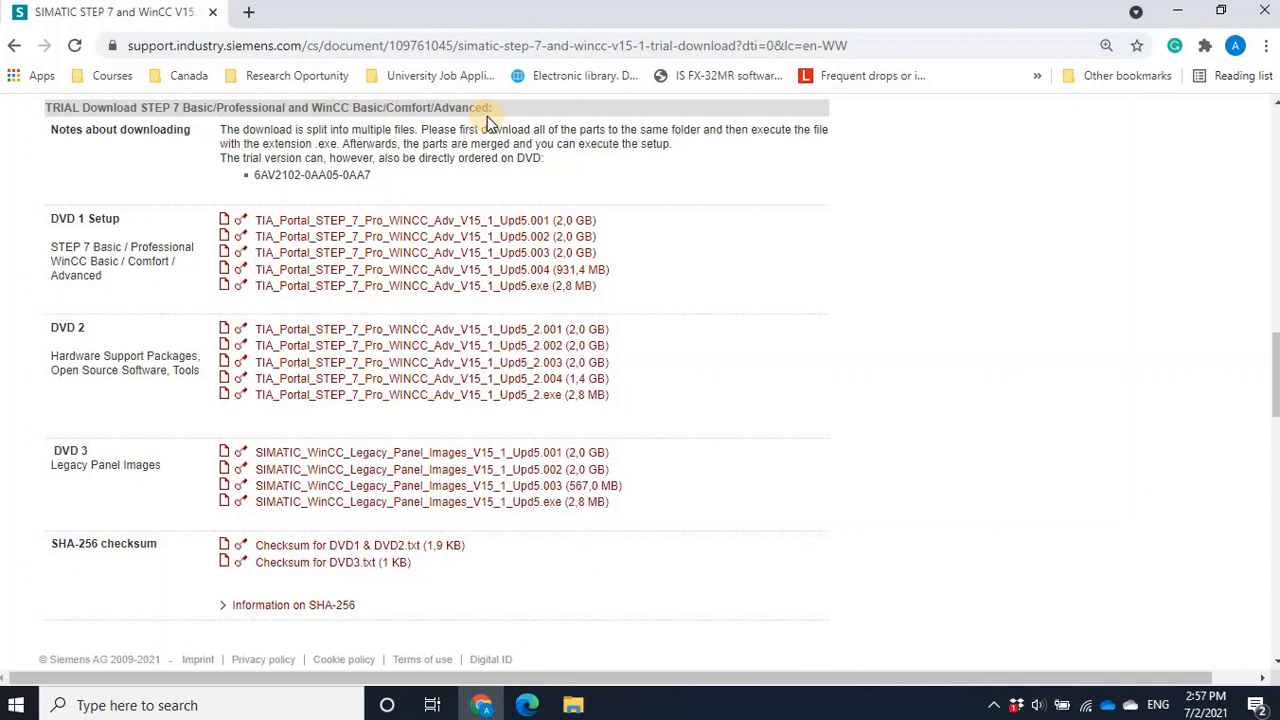
scroll(487, 116, down, 5)
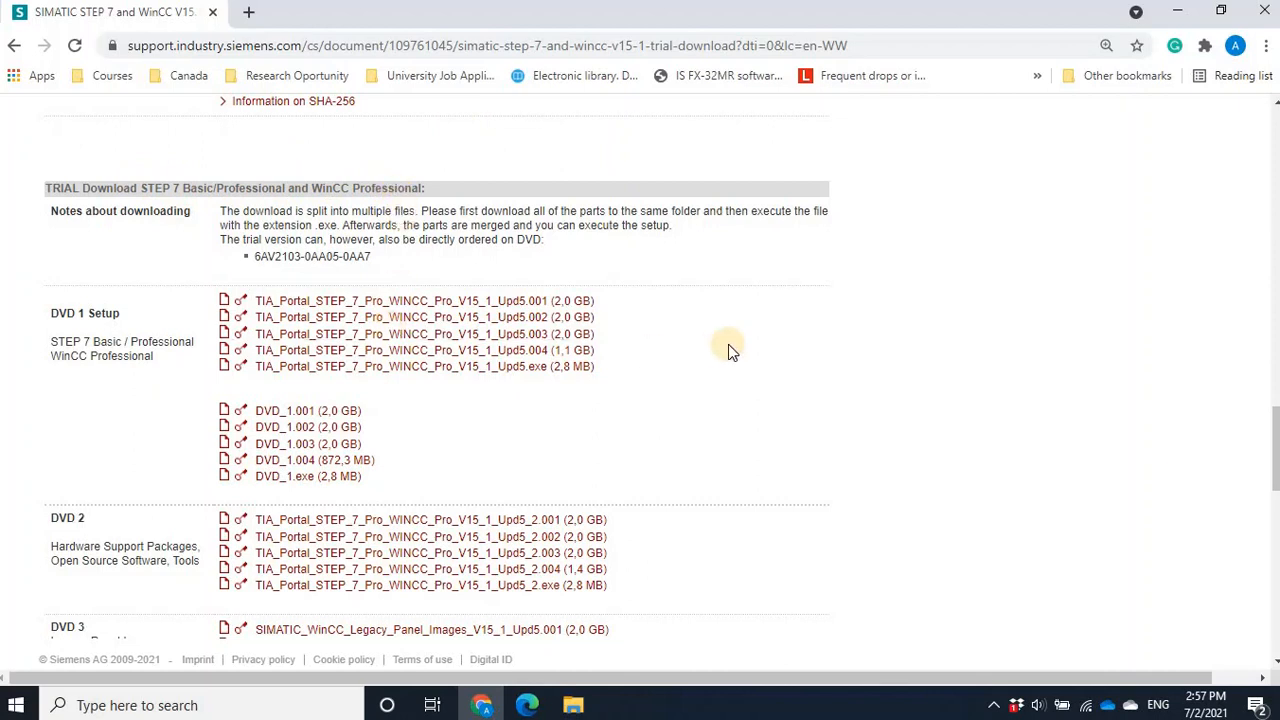
scroll(728, 344, up, 5)
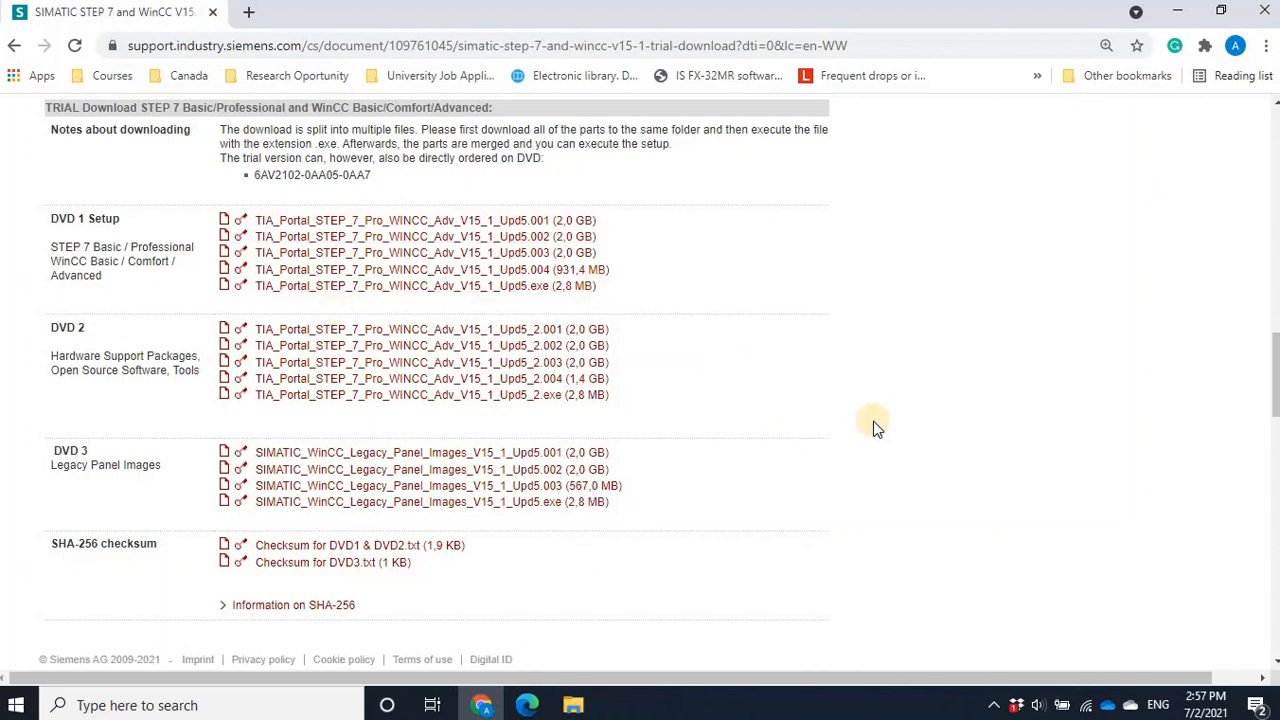
scroll(873, 421, down, 5)
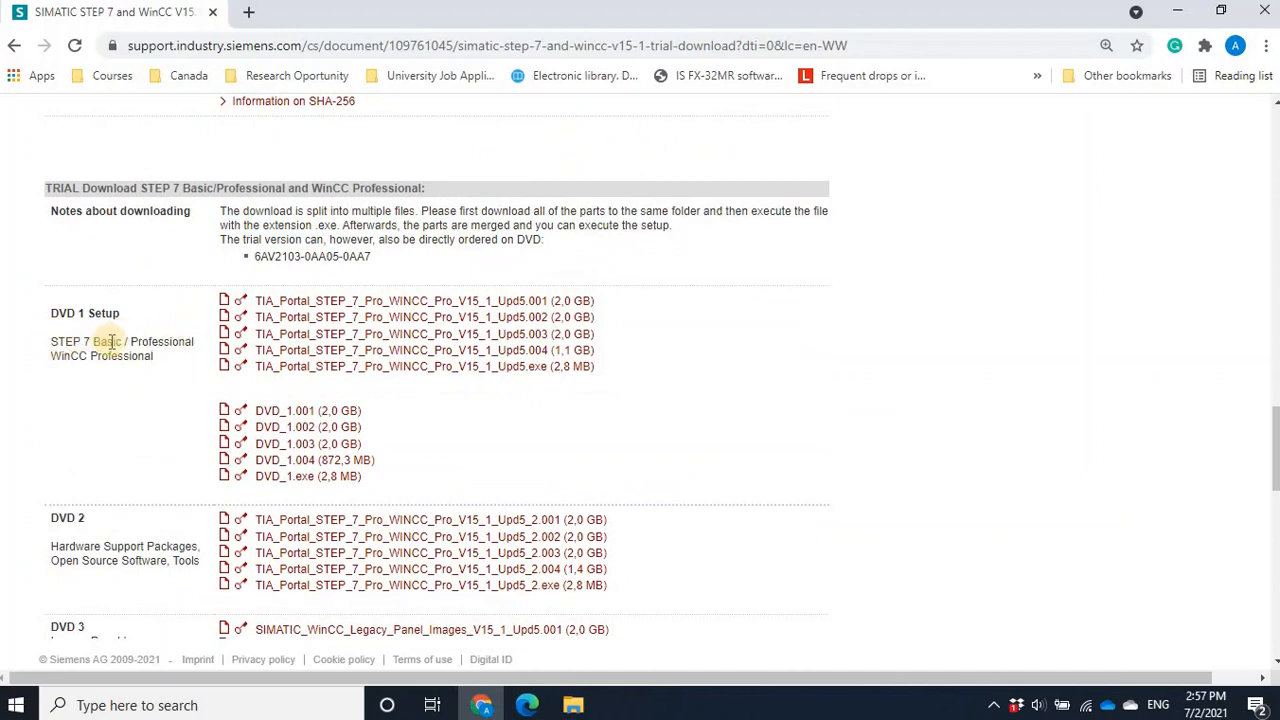
scroll(111, 368, up, 5)
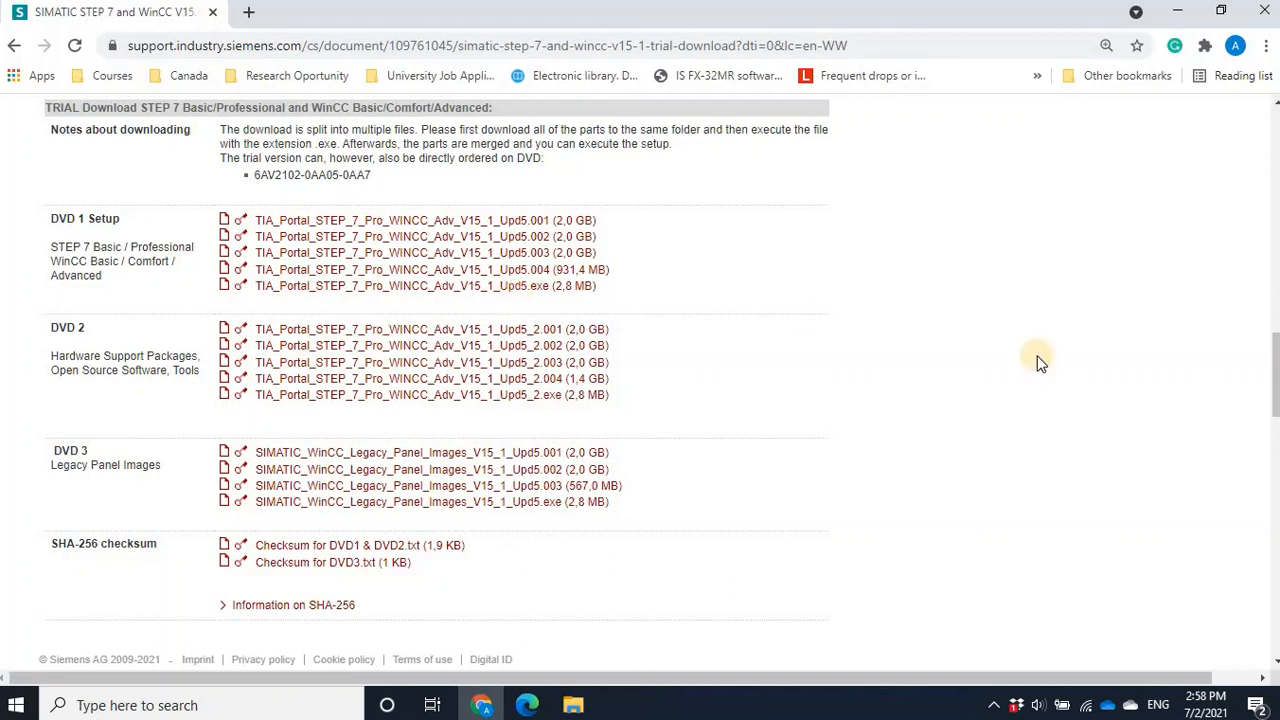
- Locate SIMATIC_S7PLCSIM_V15_1.exe in the STEP 7 PLCSIM trial section, then return to the WinCC Basic/Comfort/Advanced package
drag(1274, 355, 1274, 526)
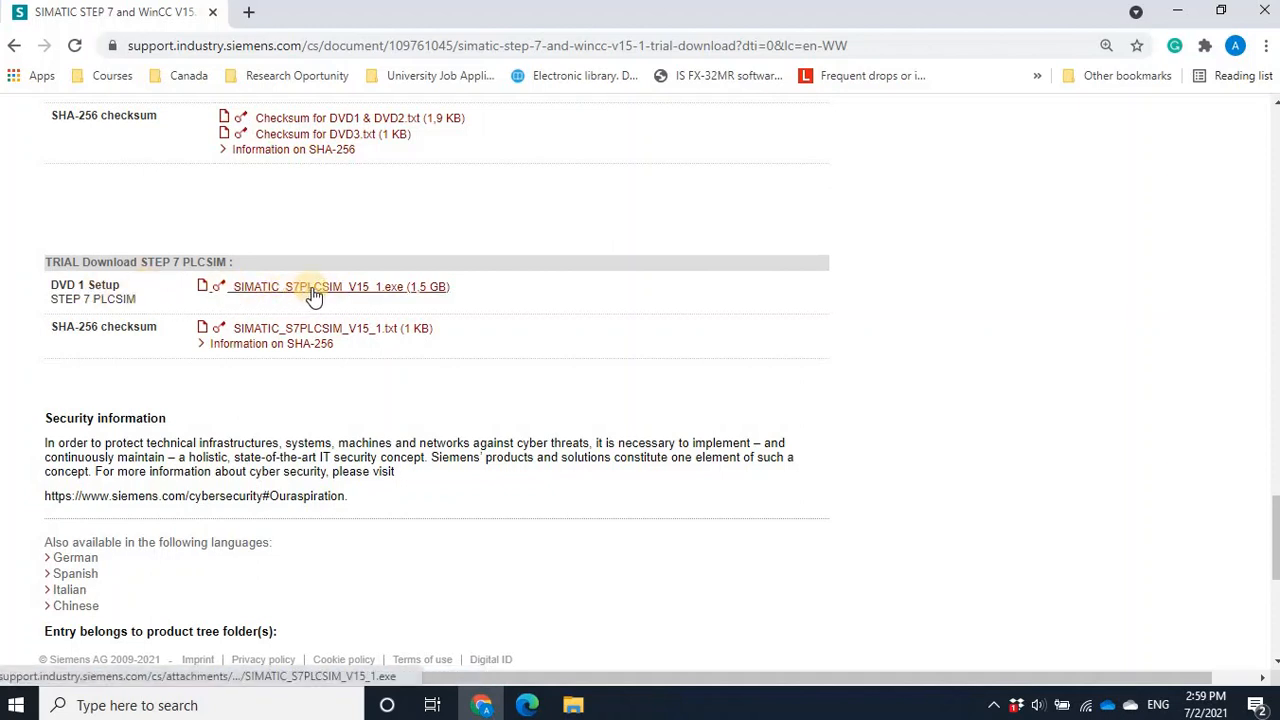
click(382, 289)
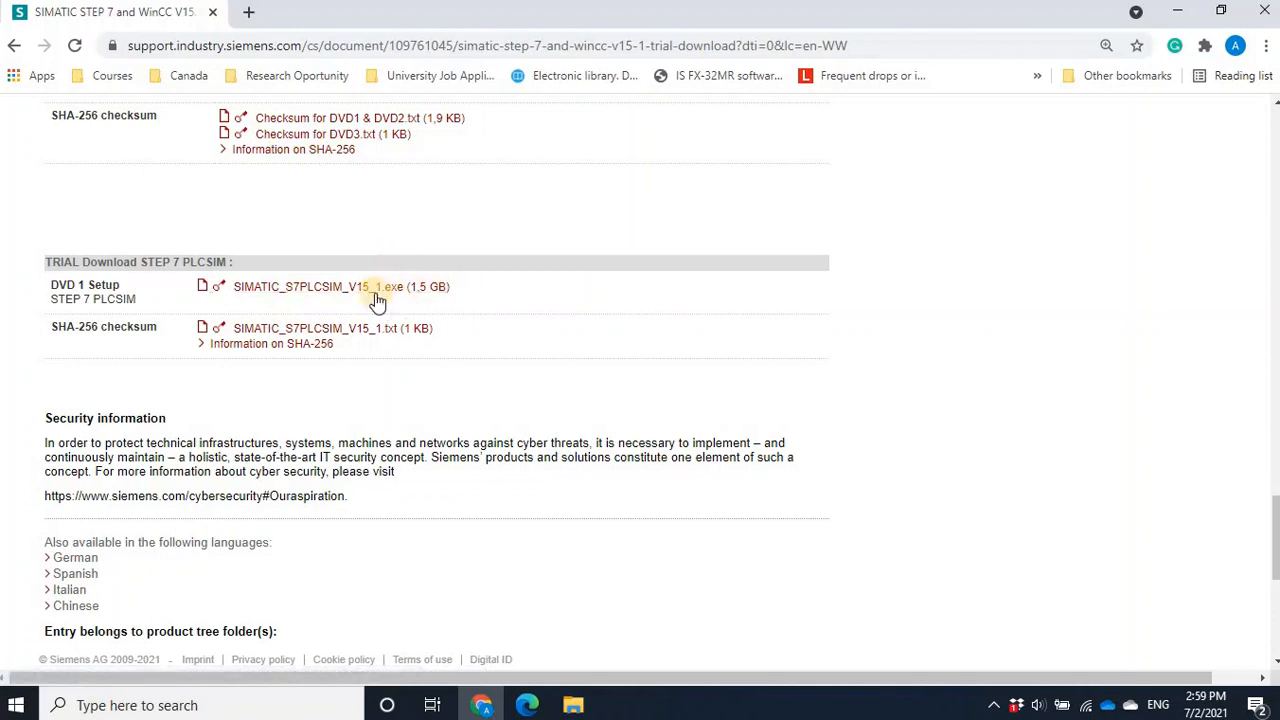
click(357, 292)
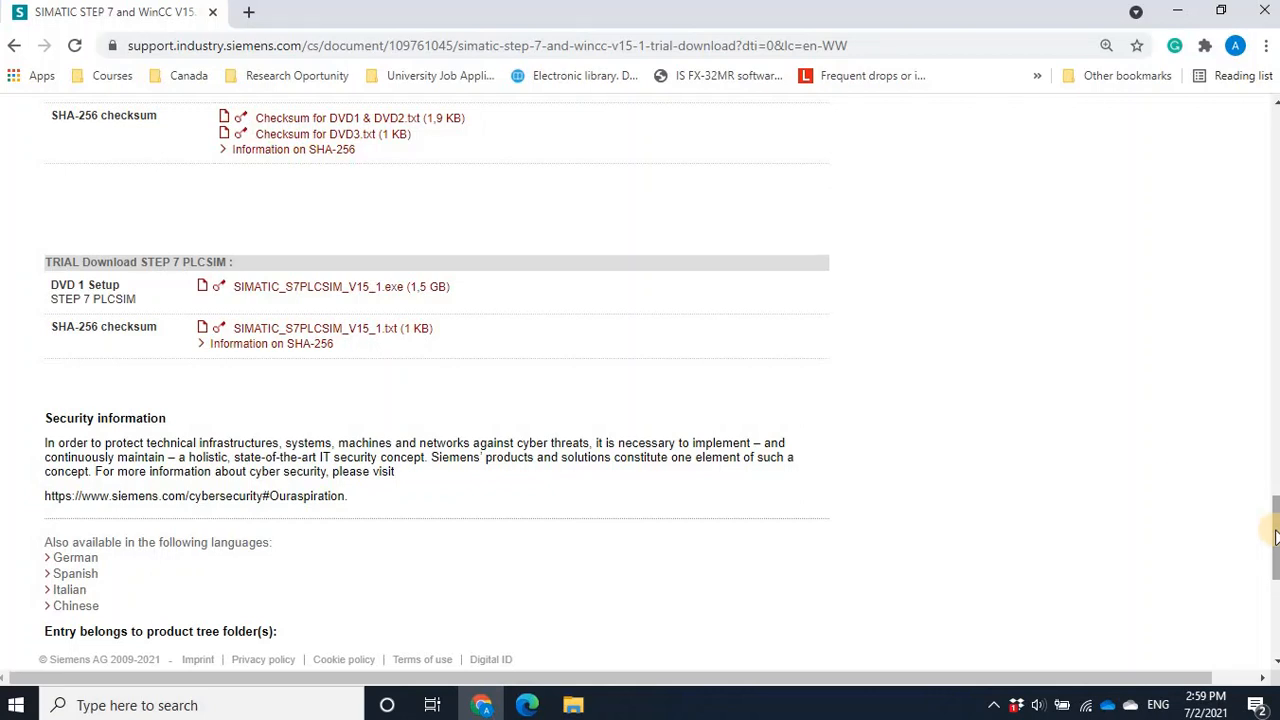
drag(1275, 537, 1273, 362)
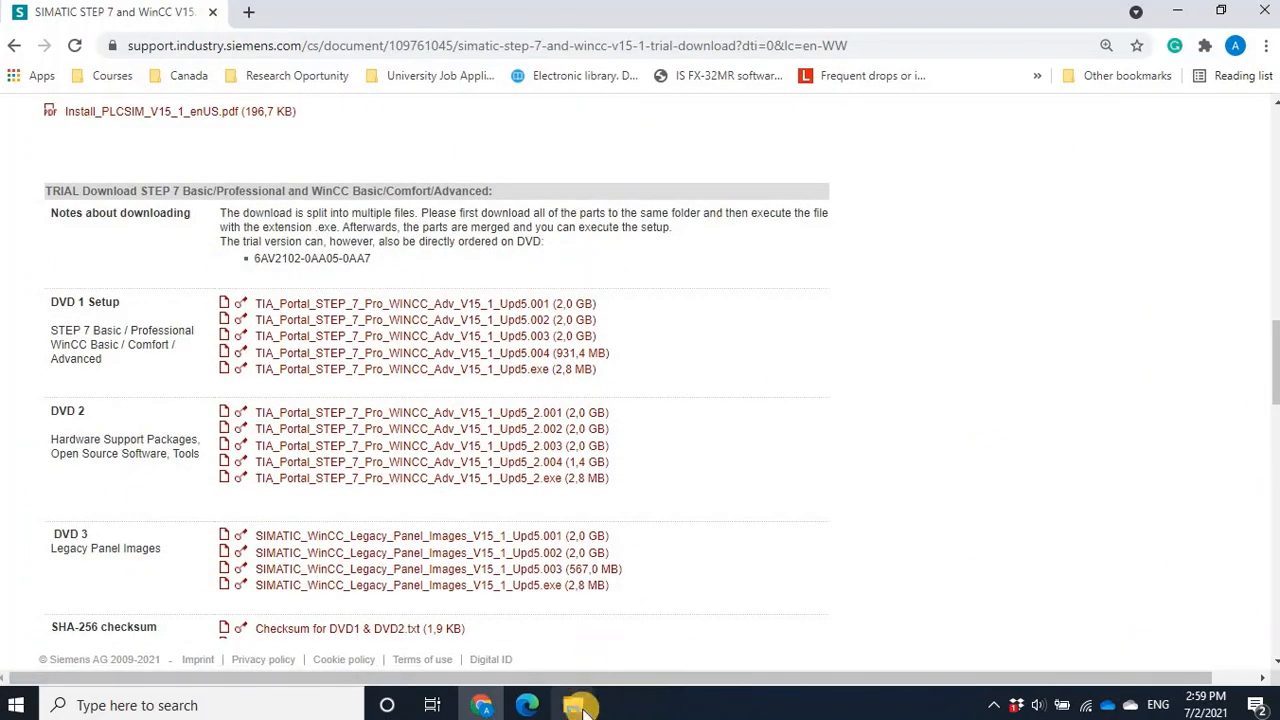
- Examine the installed programs in the Siemens Automation folder among the Windows applications, then return to the download page
click(181, 709)
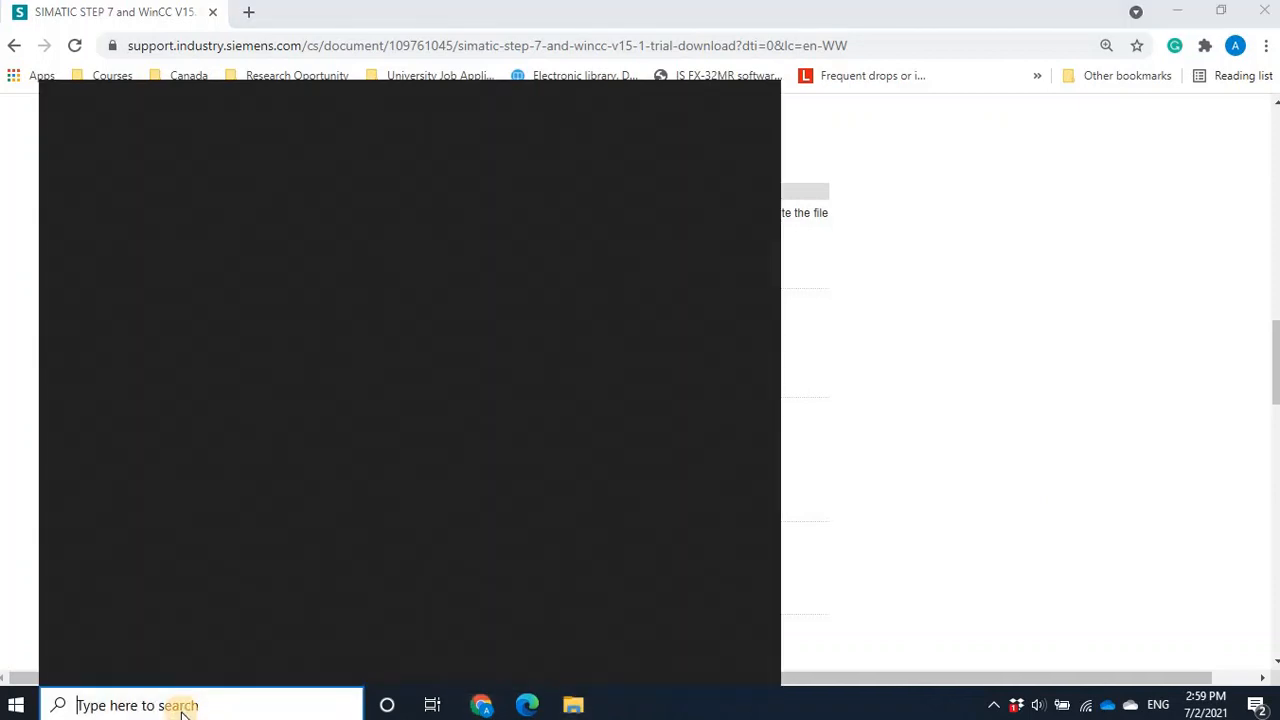
click(24, 706)
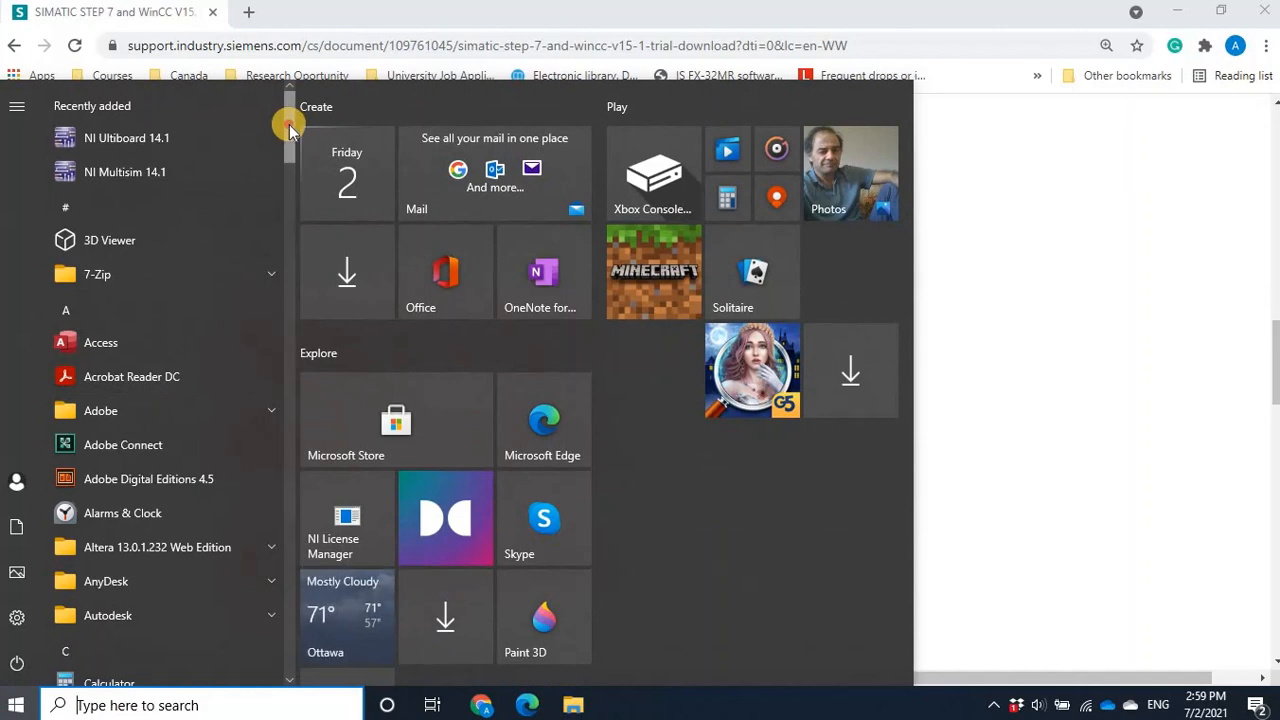
drag(289, 124, 278, 524)
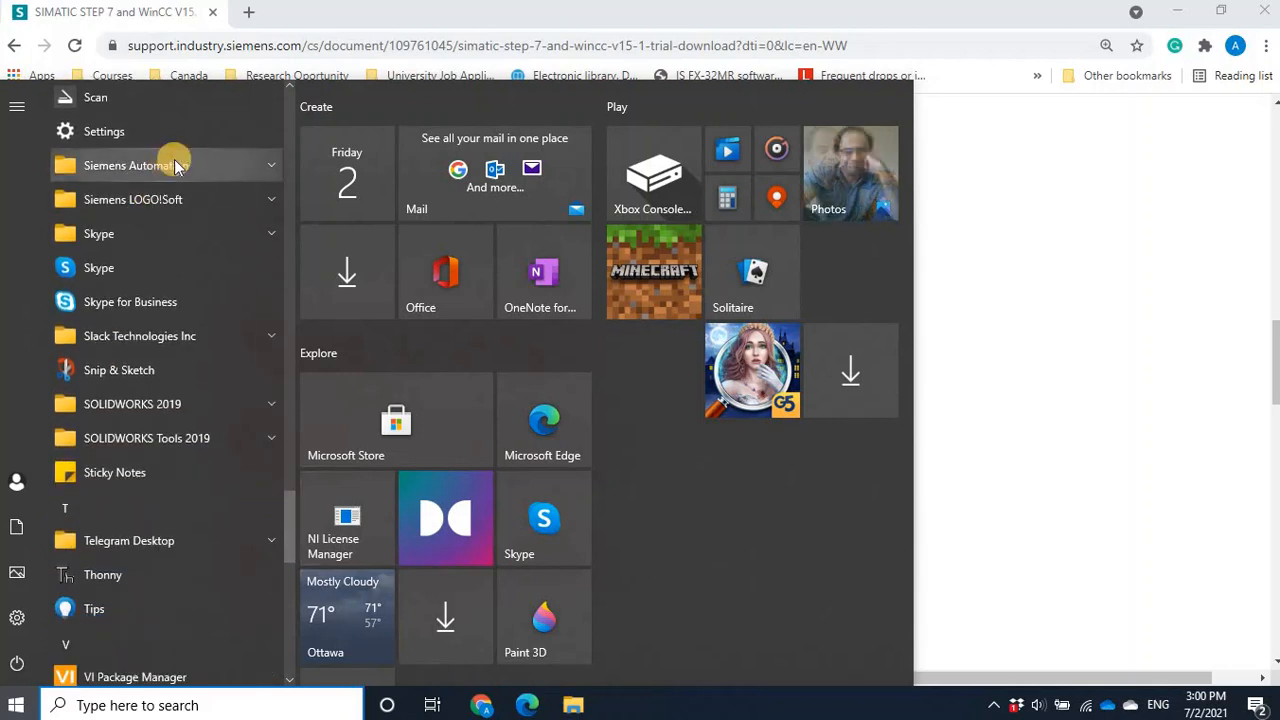
click(172, 165)
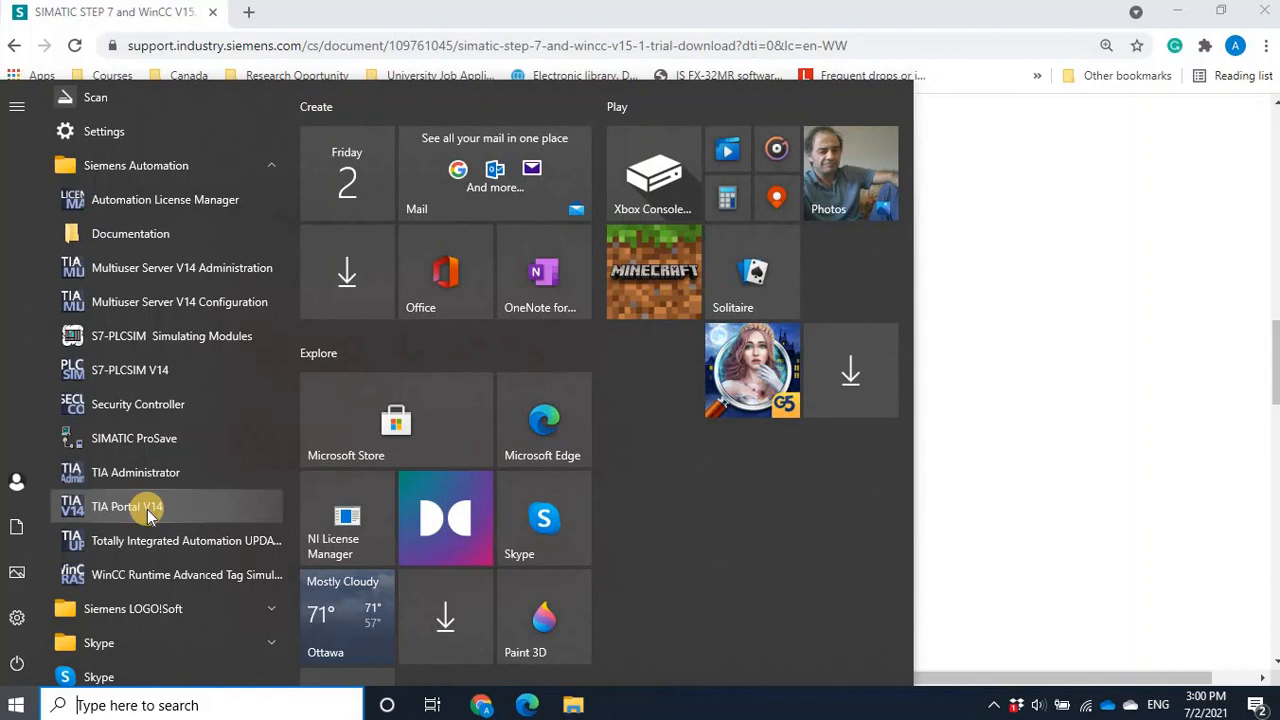
click(940, 18)
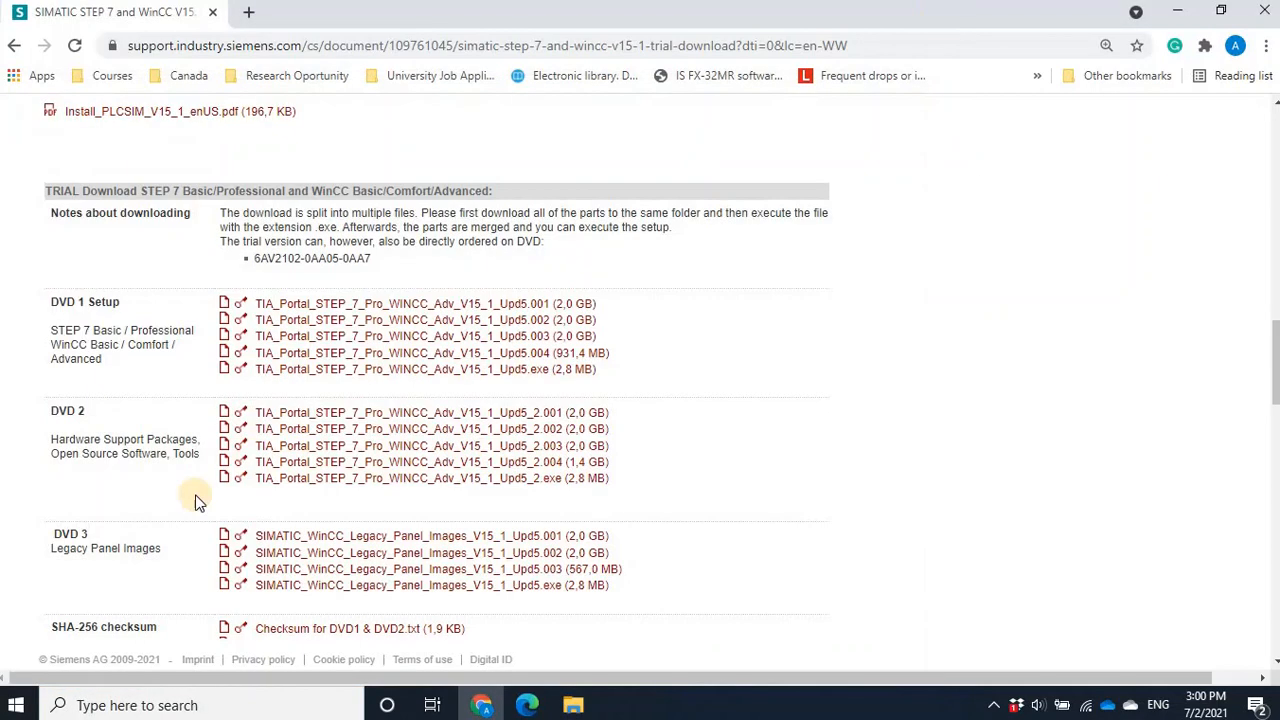
- Find and launch TIA Portal V14 through the Windows search, then maximize its window
click(91, 706)
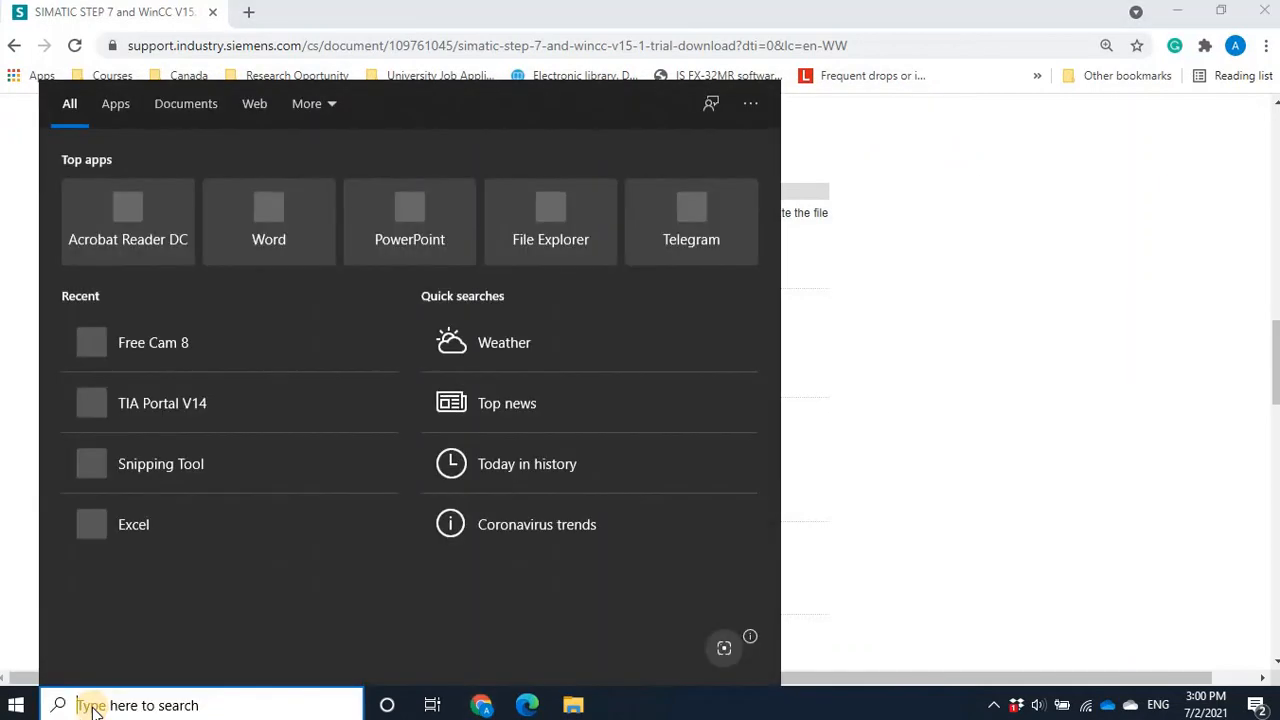
text(tia)
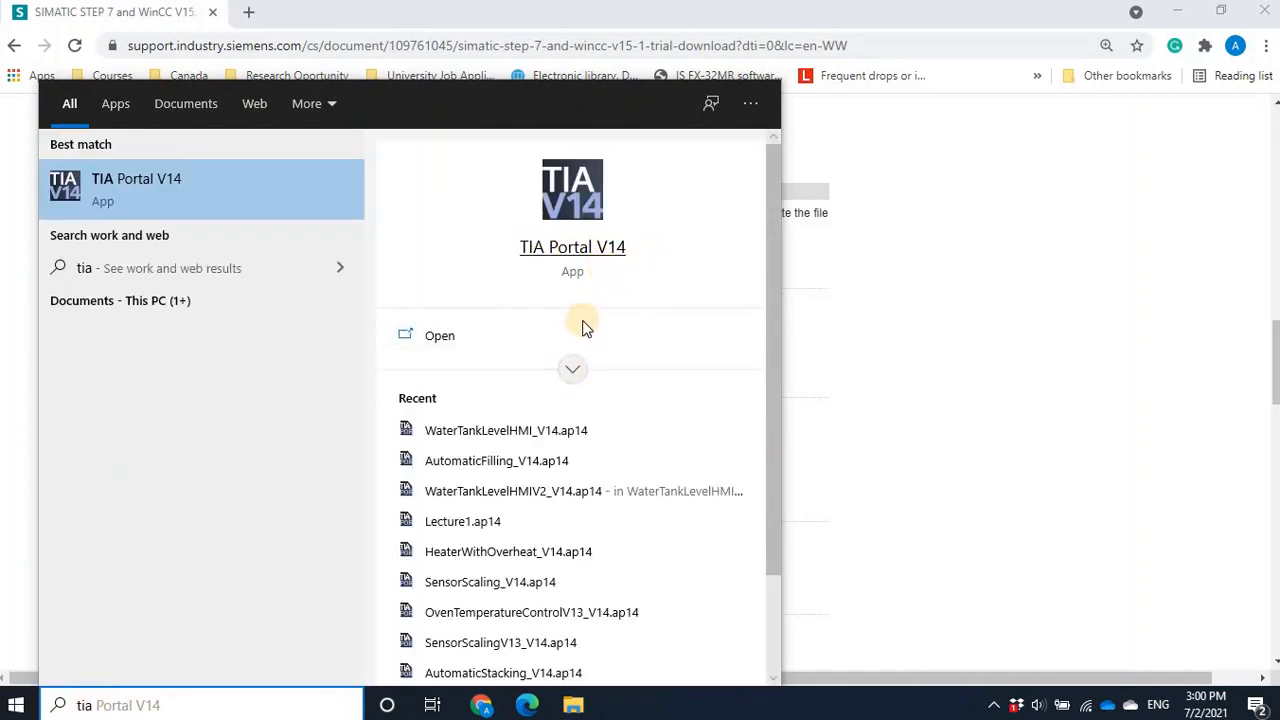
click(572, 368)
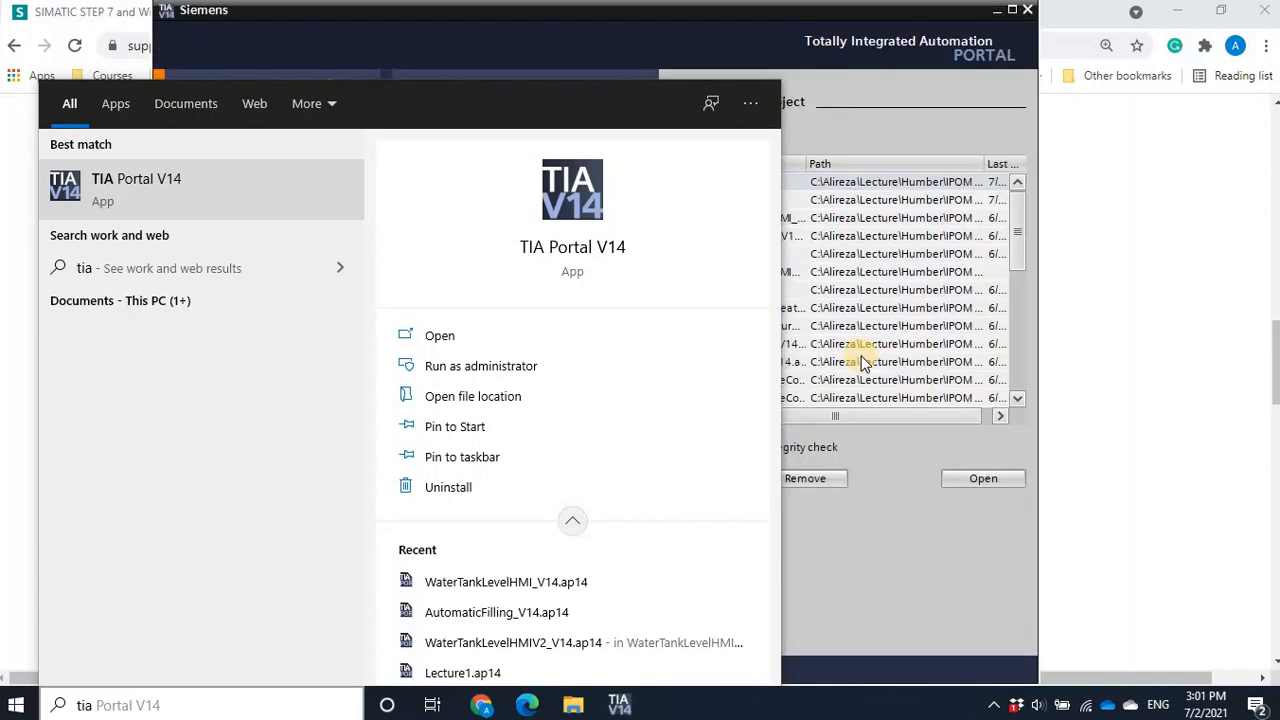
click(901, 501)
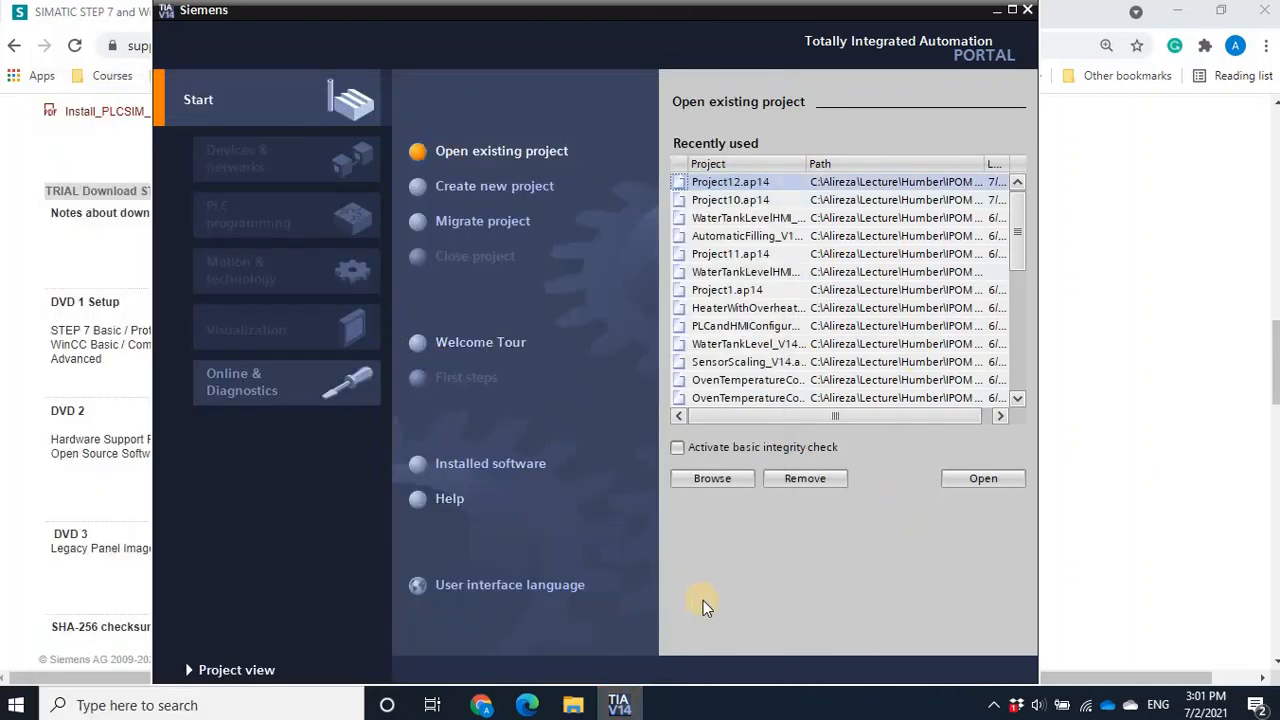
click(1012, 11)
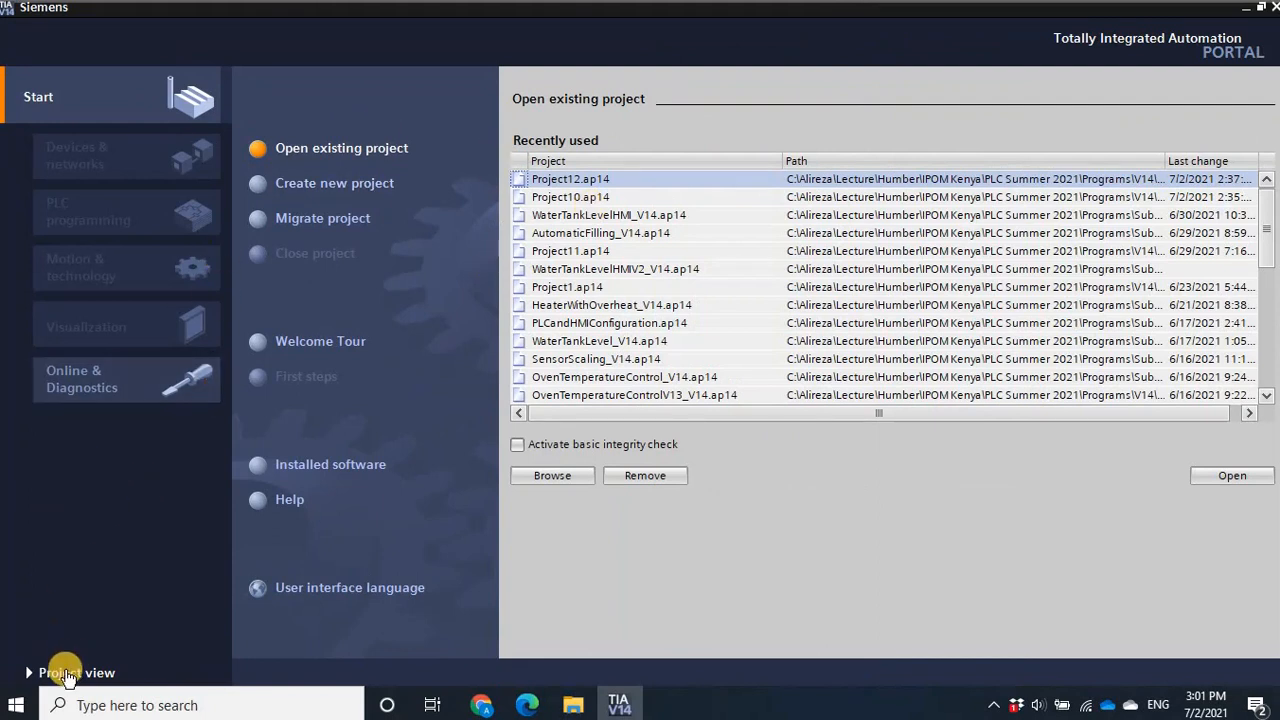
- Create a new project with the default name and settings and open it in the project view
click(328, 190)
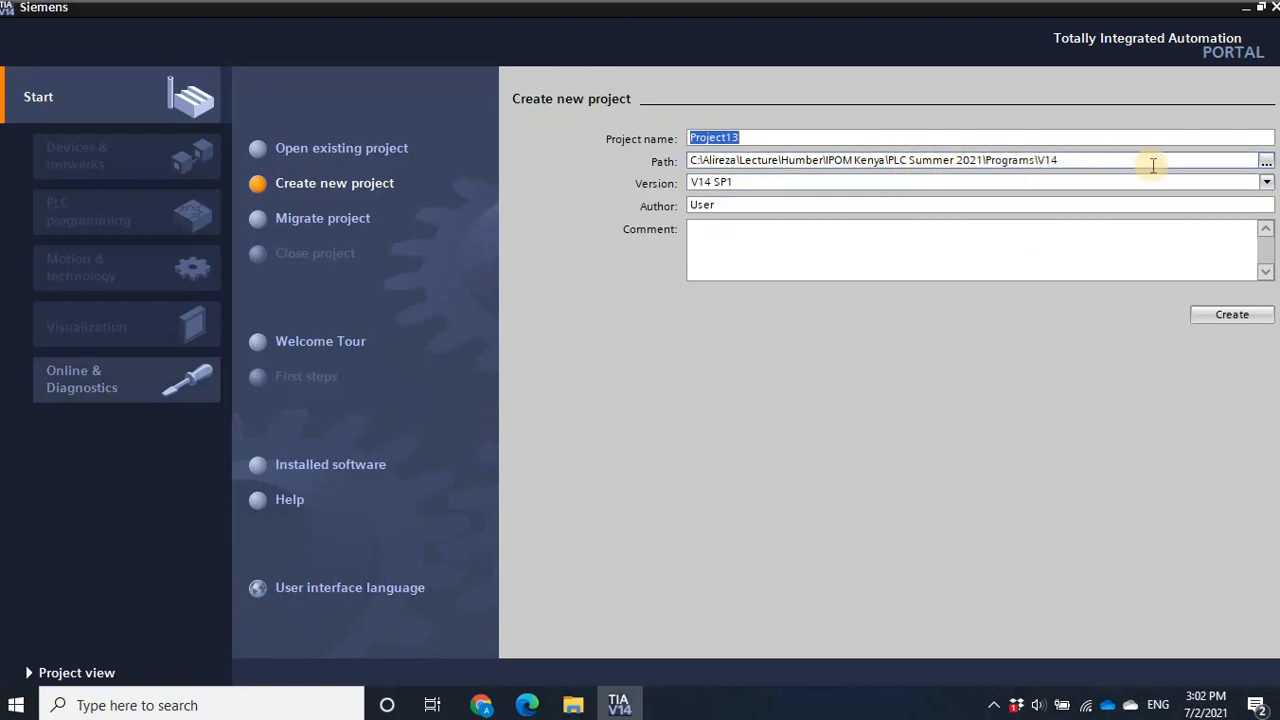
click(1239, 316)
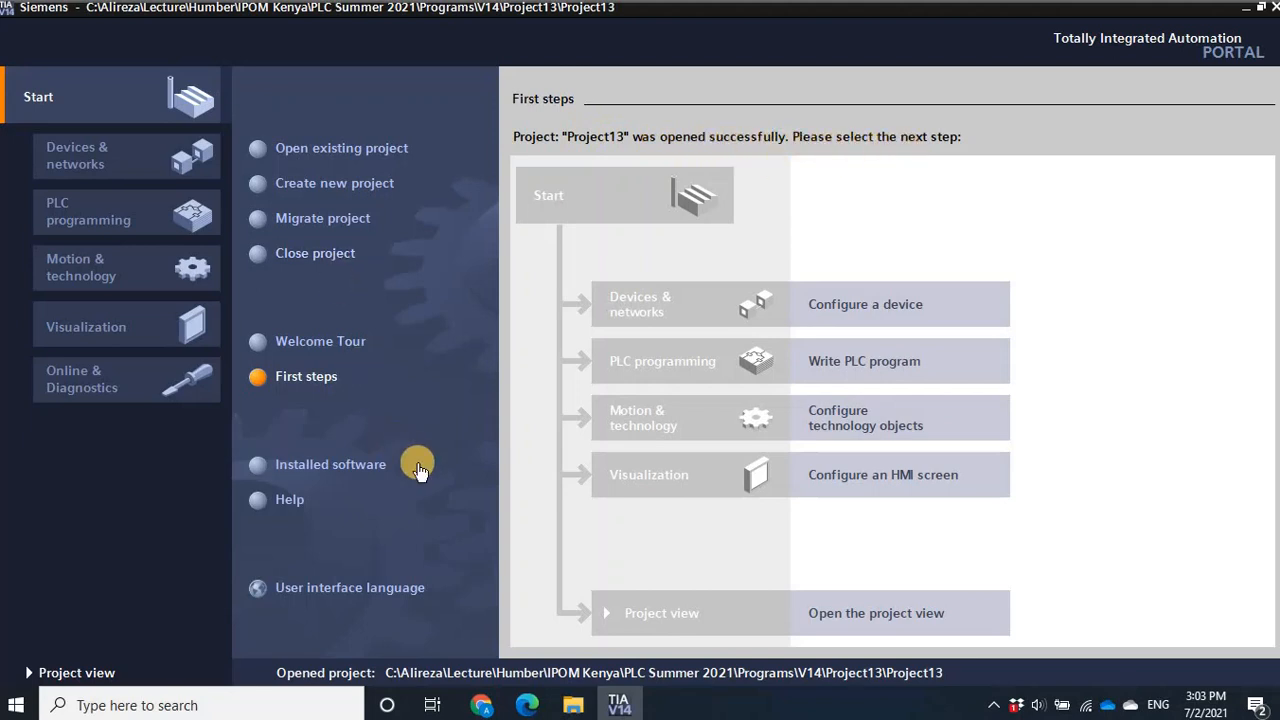
click(66, 672)
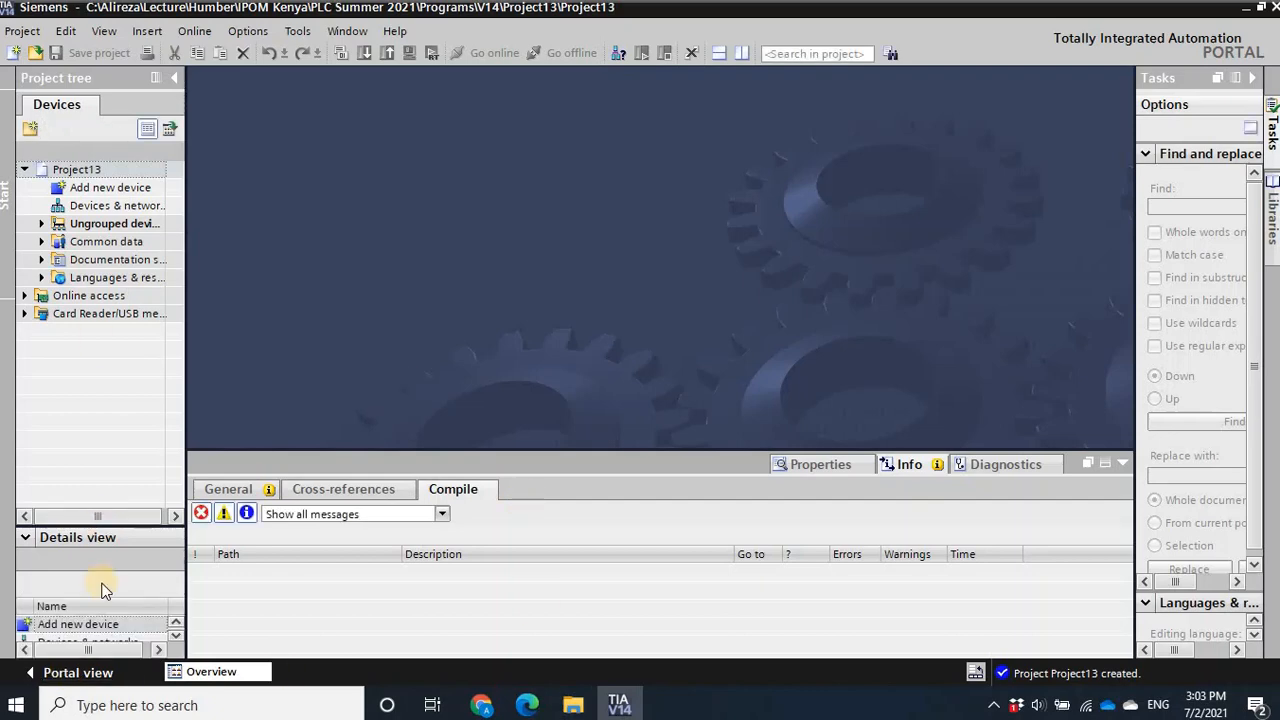
click(55, 675)
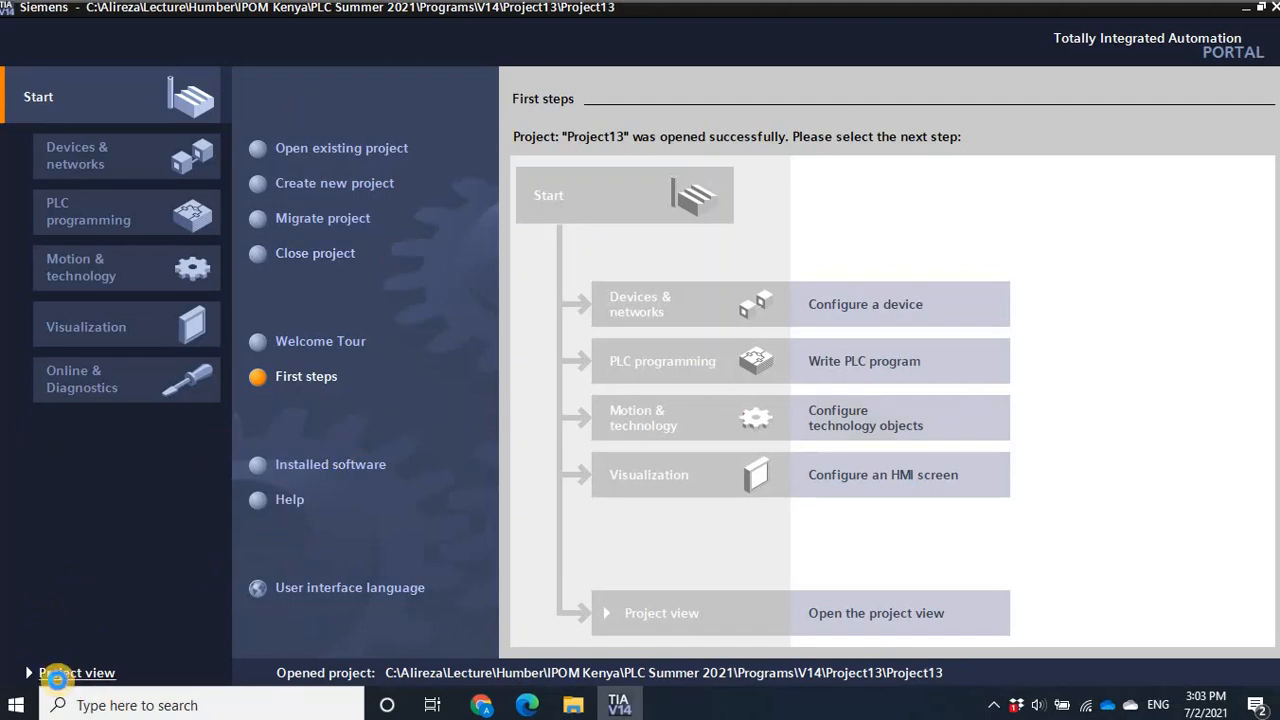
click(58, 676)
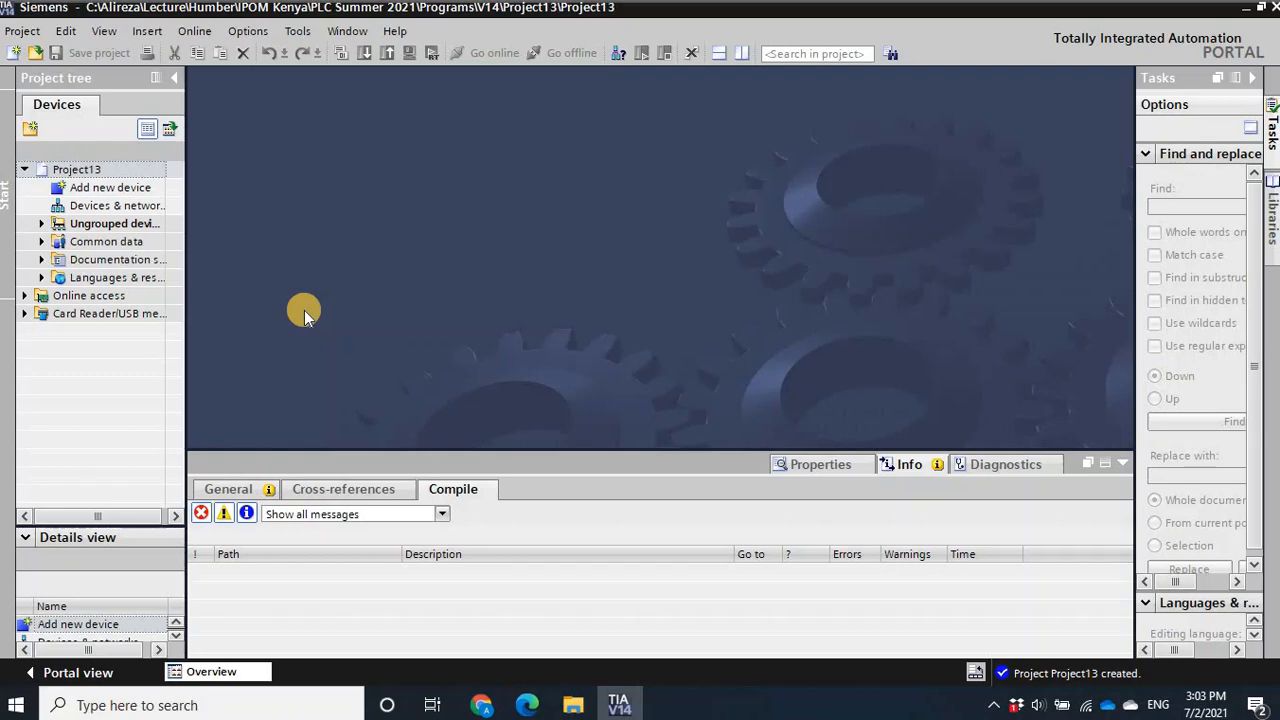
- Add an S7-1200 CPU 1214C DC/DC/DC controller, article 6ES7 214-1AG40-0XB0, version V4.2, to the project
click(99, 190)
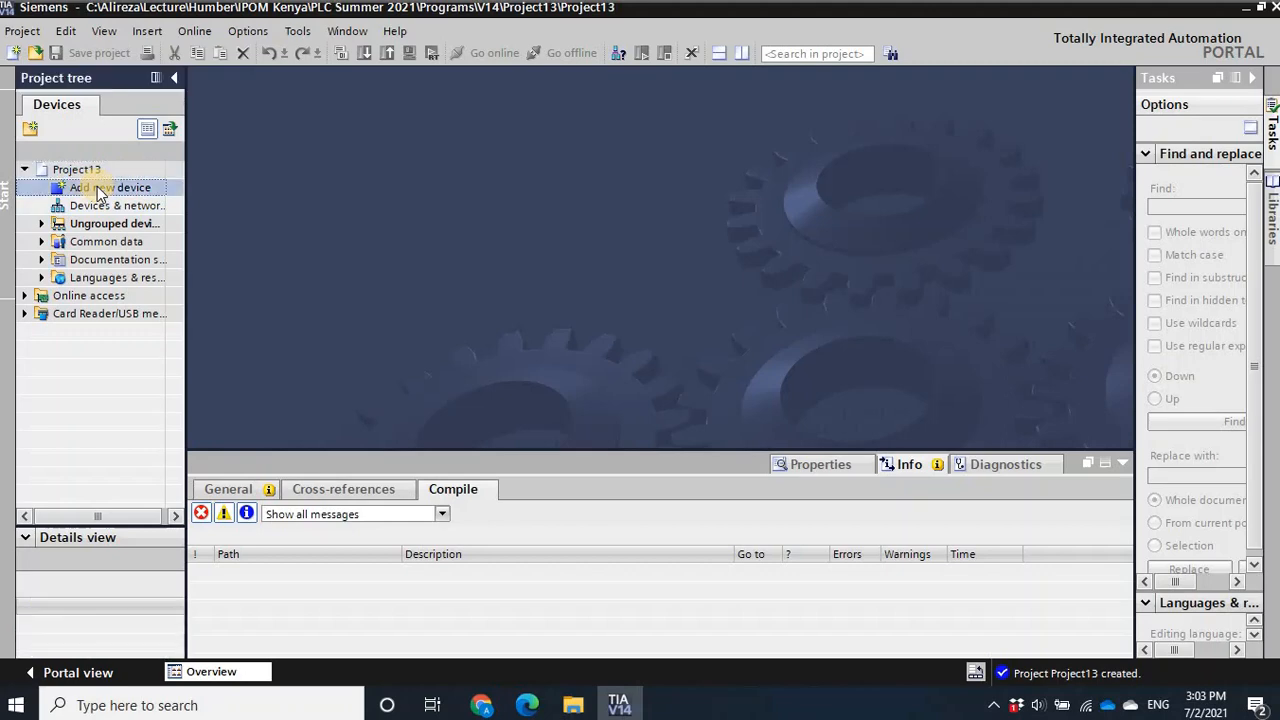
double_click(97, 189)
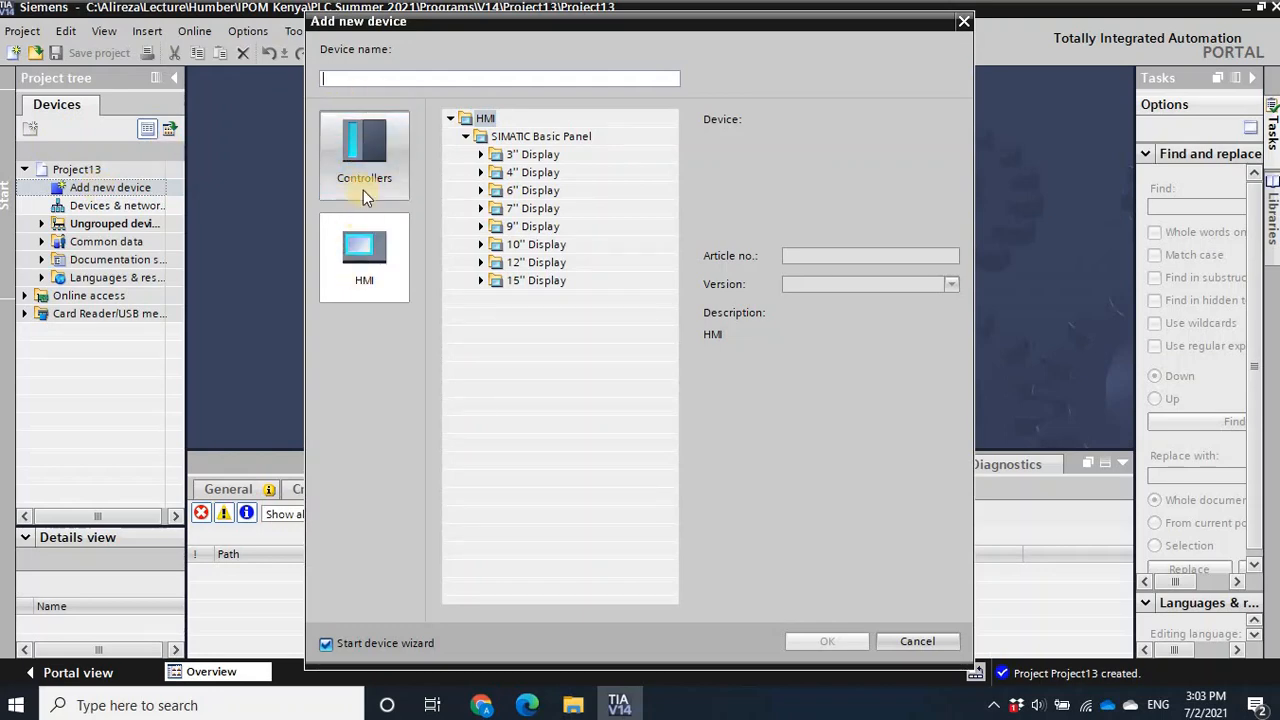
click(363, 184)
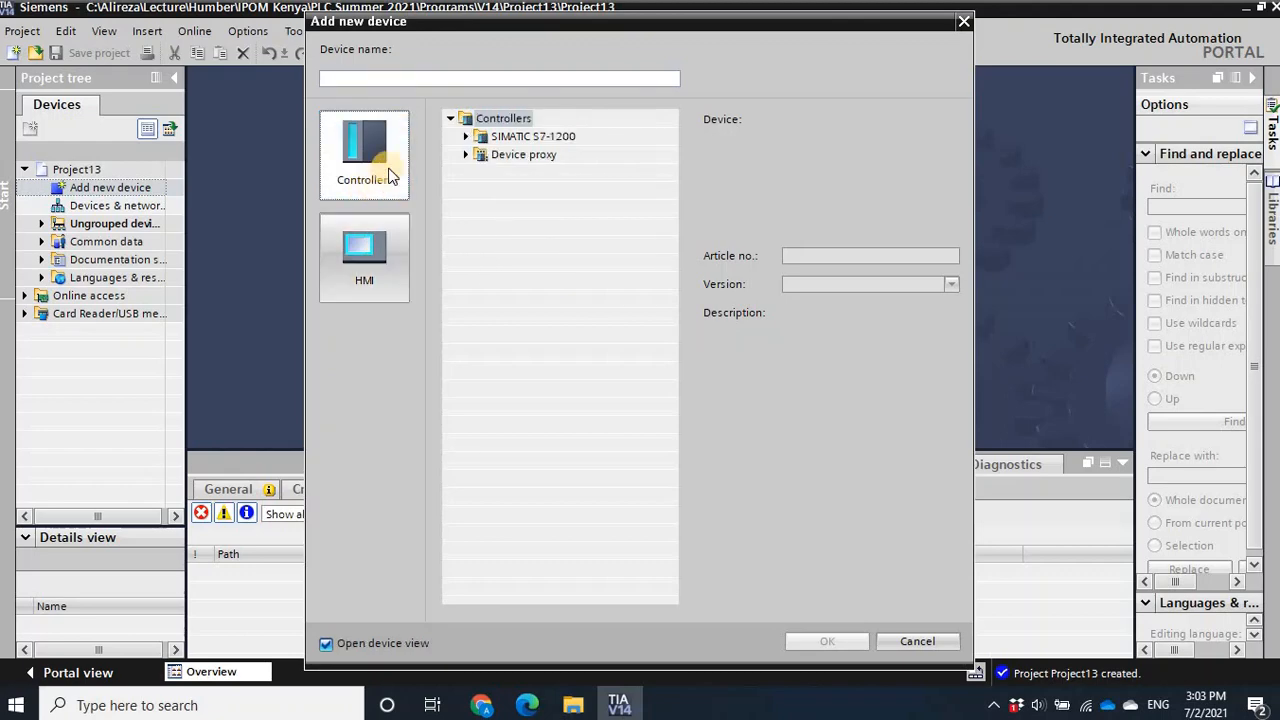
click(465, 138)
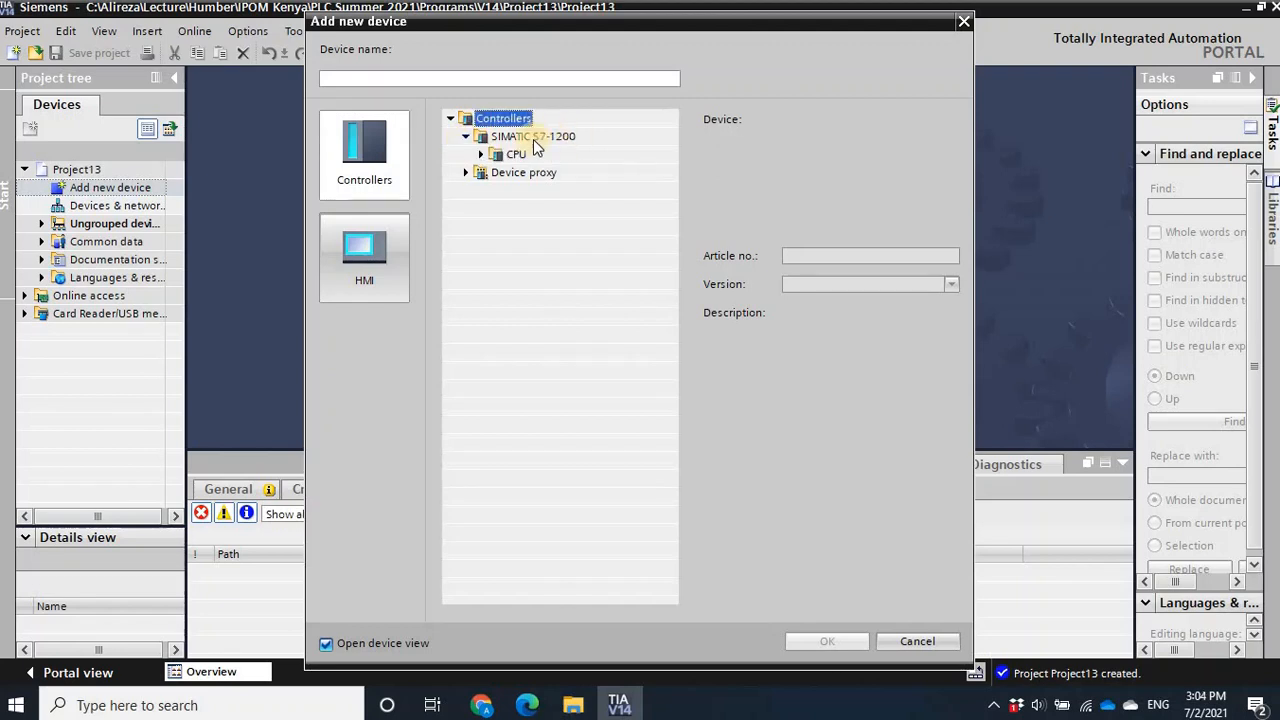
click(481, 156)
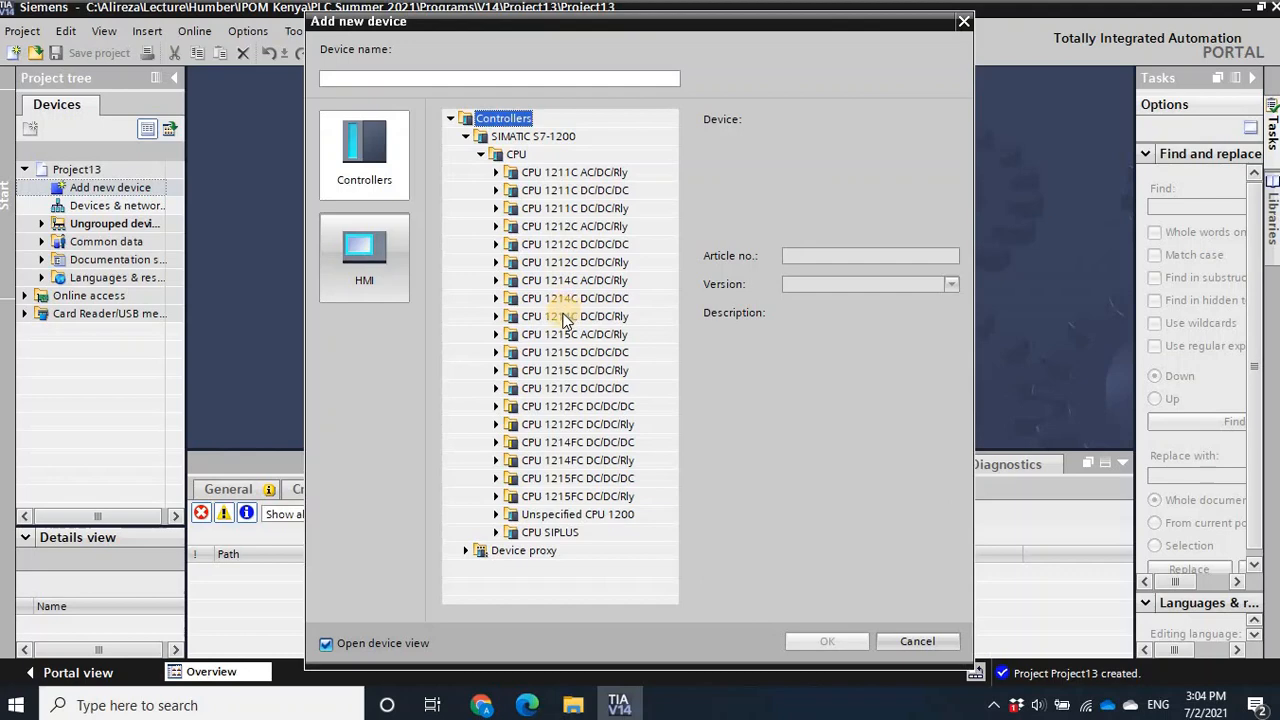
click(495, 298)
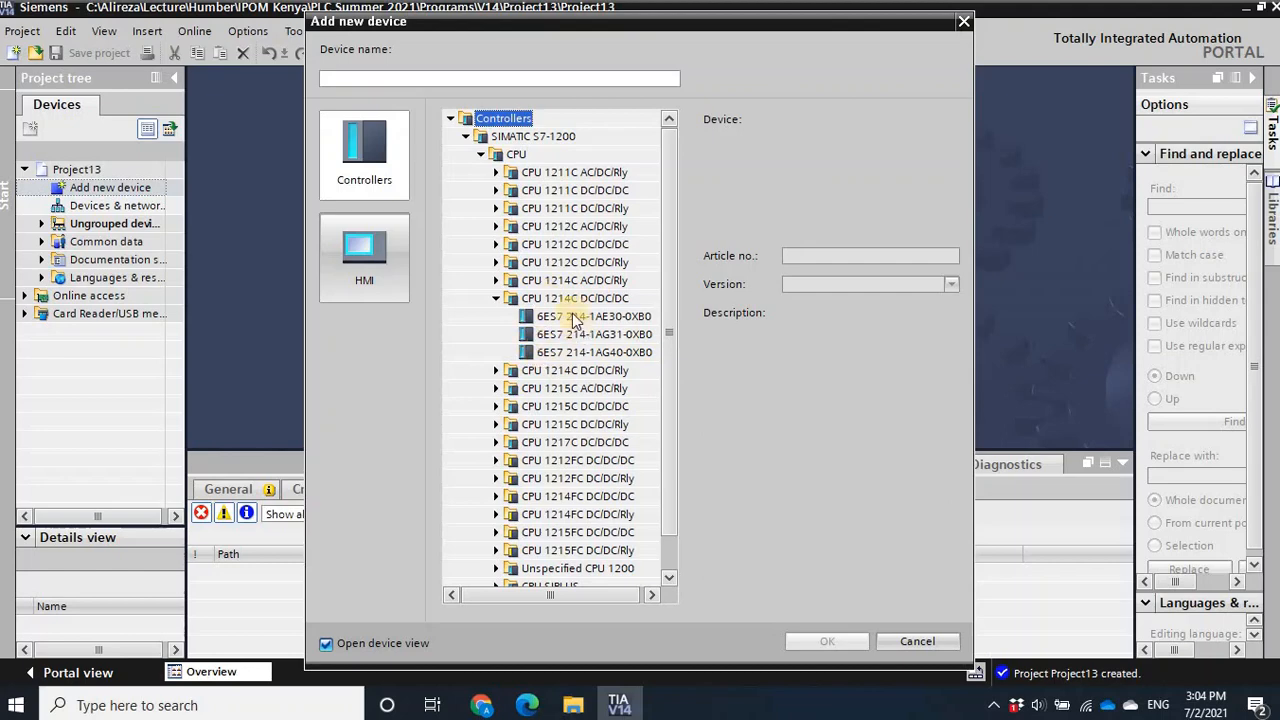
click(577, 351)
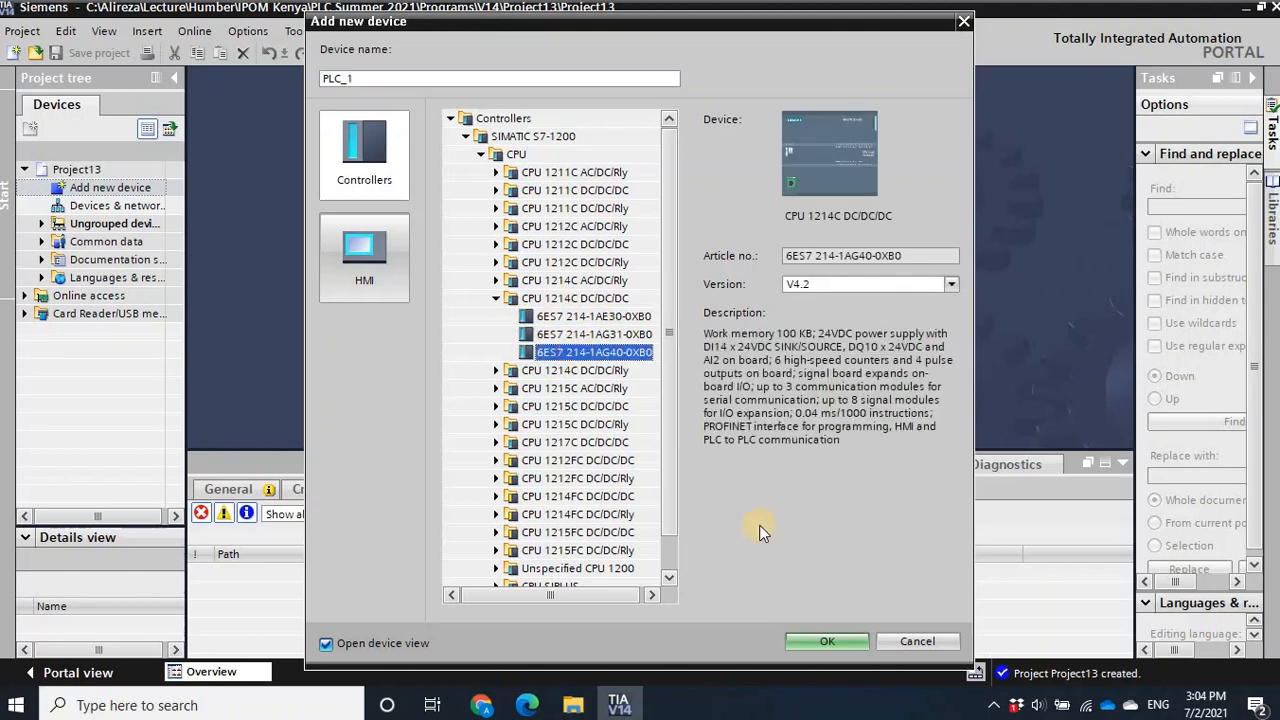
click(814, 640)
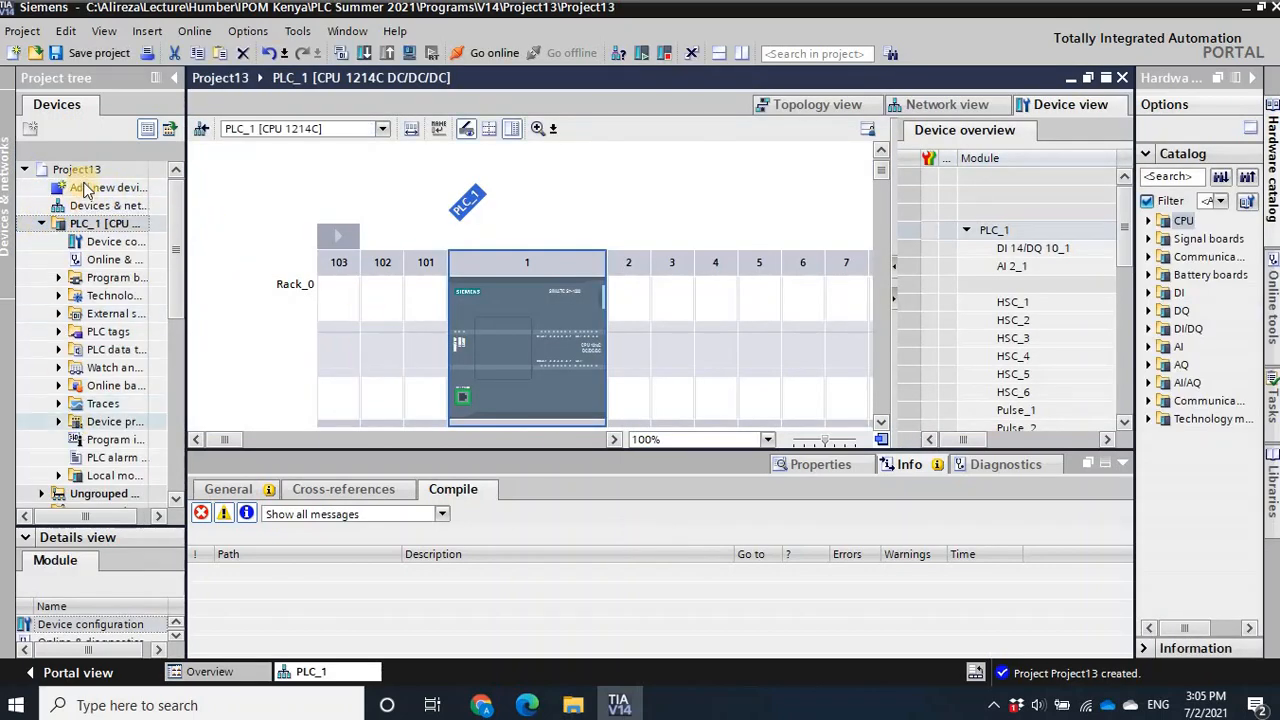
- Add a 7'' KTP700 Basic HMI panel, article 6AV2 123-2GB03-0AX0, version 14.0.1.0, to the project with the device wizard enabled
click(41, 224)
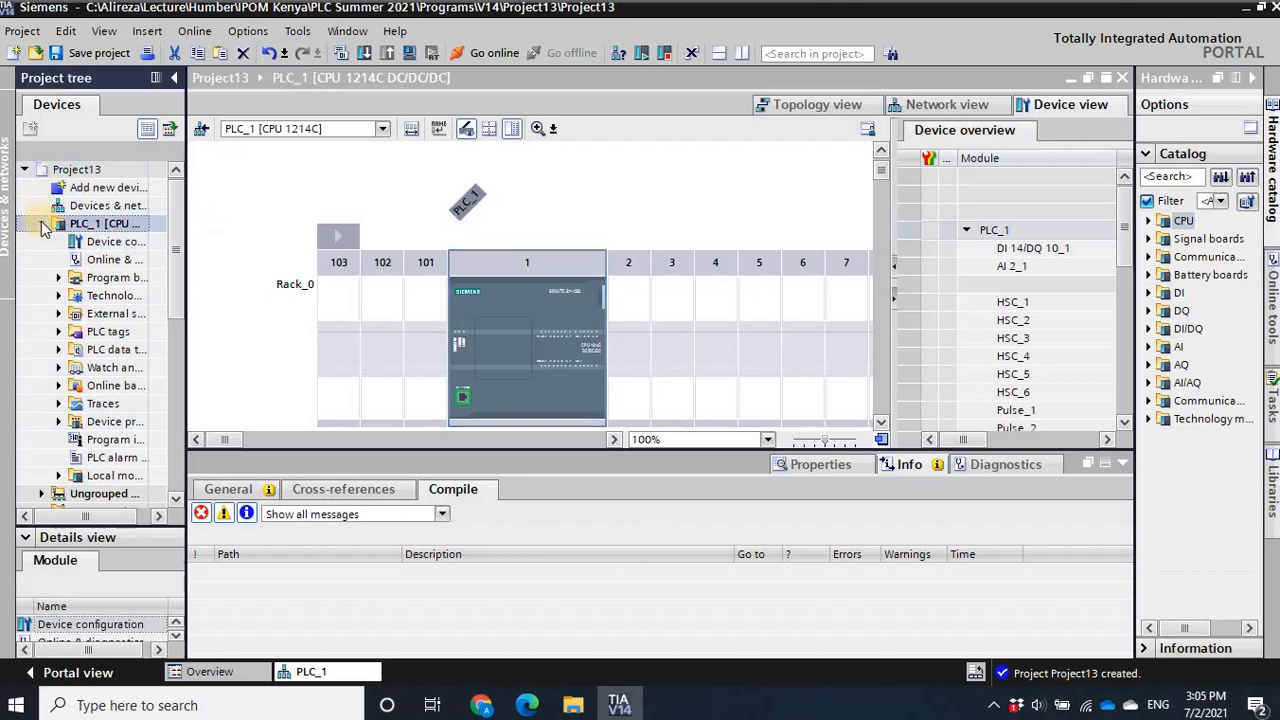
double_click(100, 190)
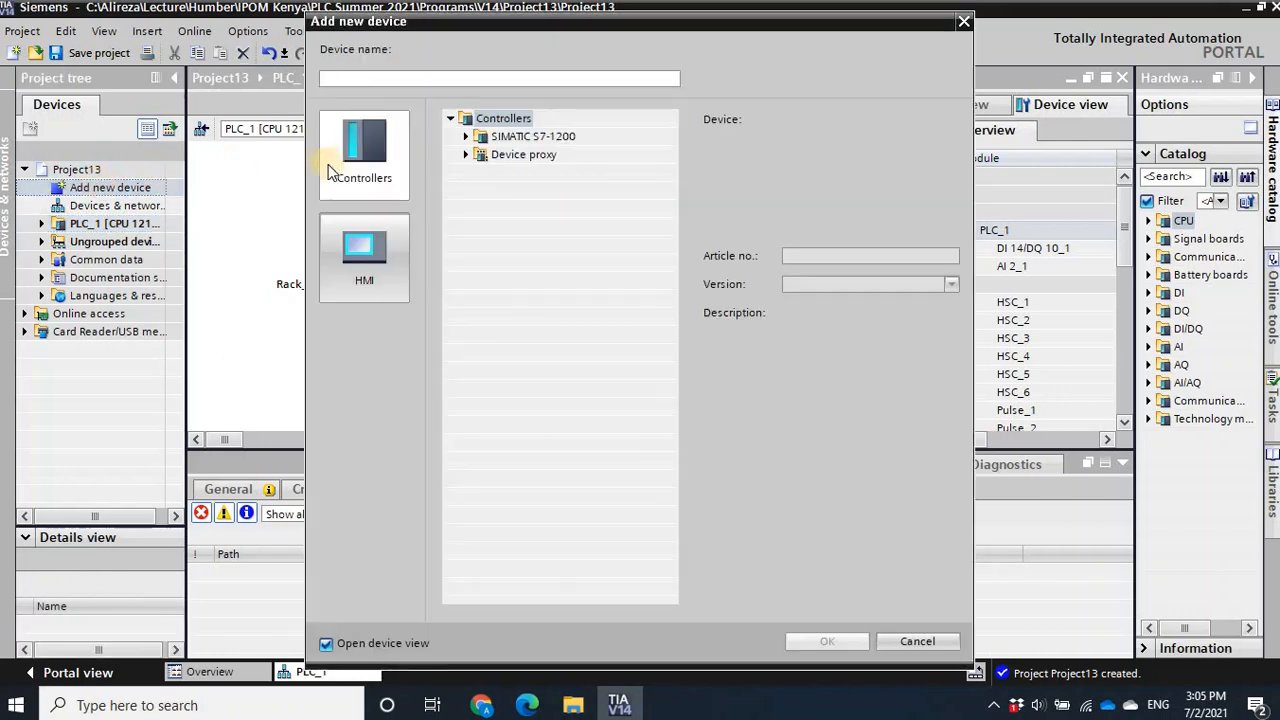
click(364, 286)
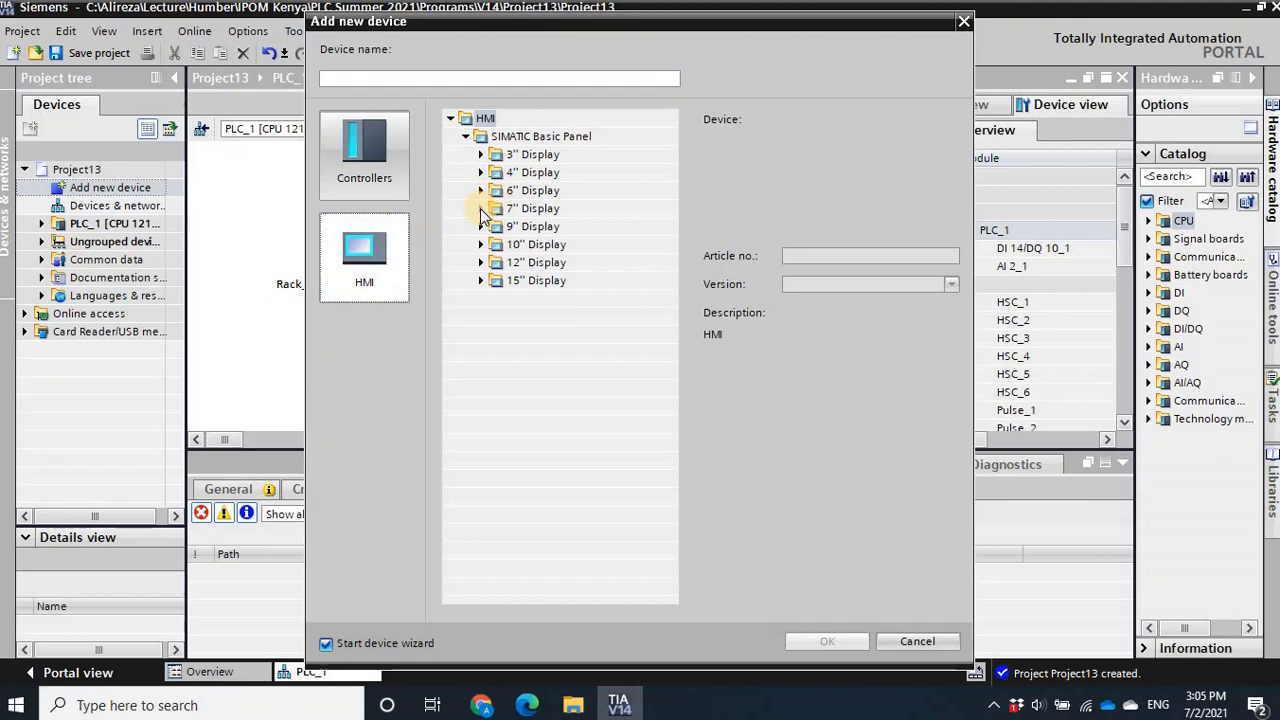
click(481, 209)
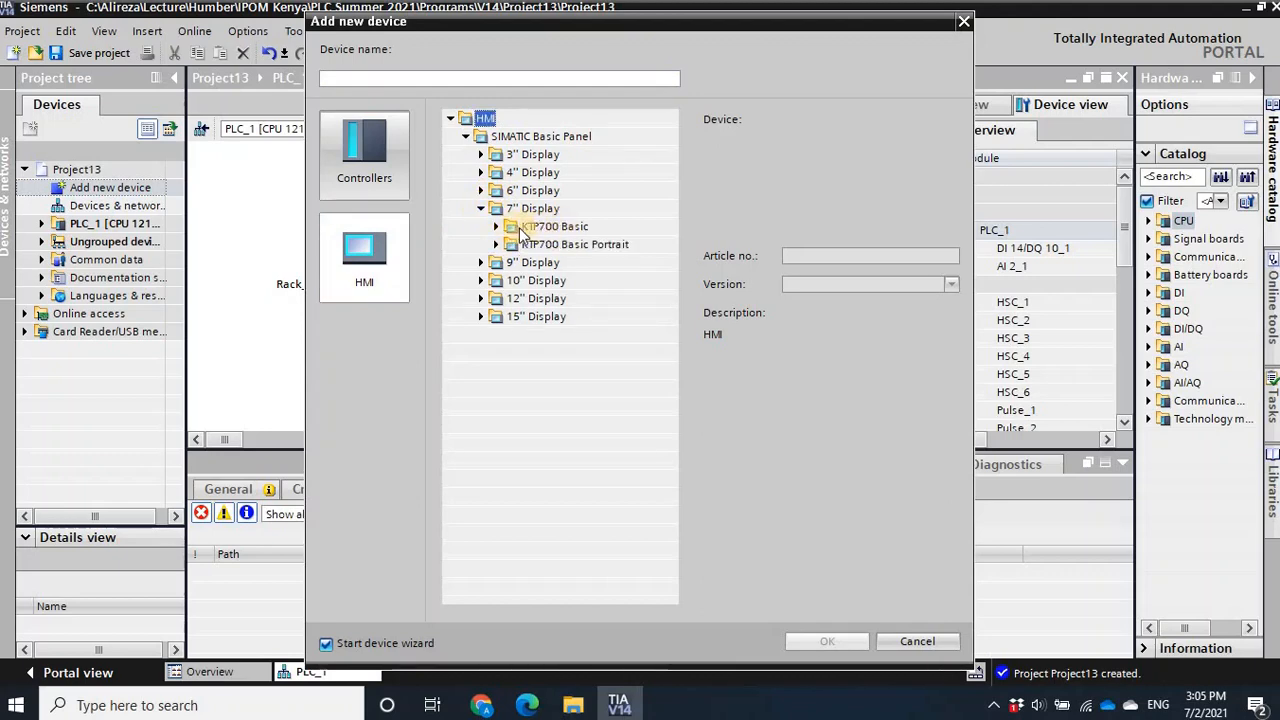
click(495, 226)
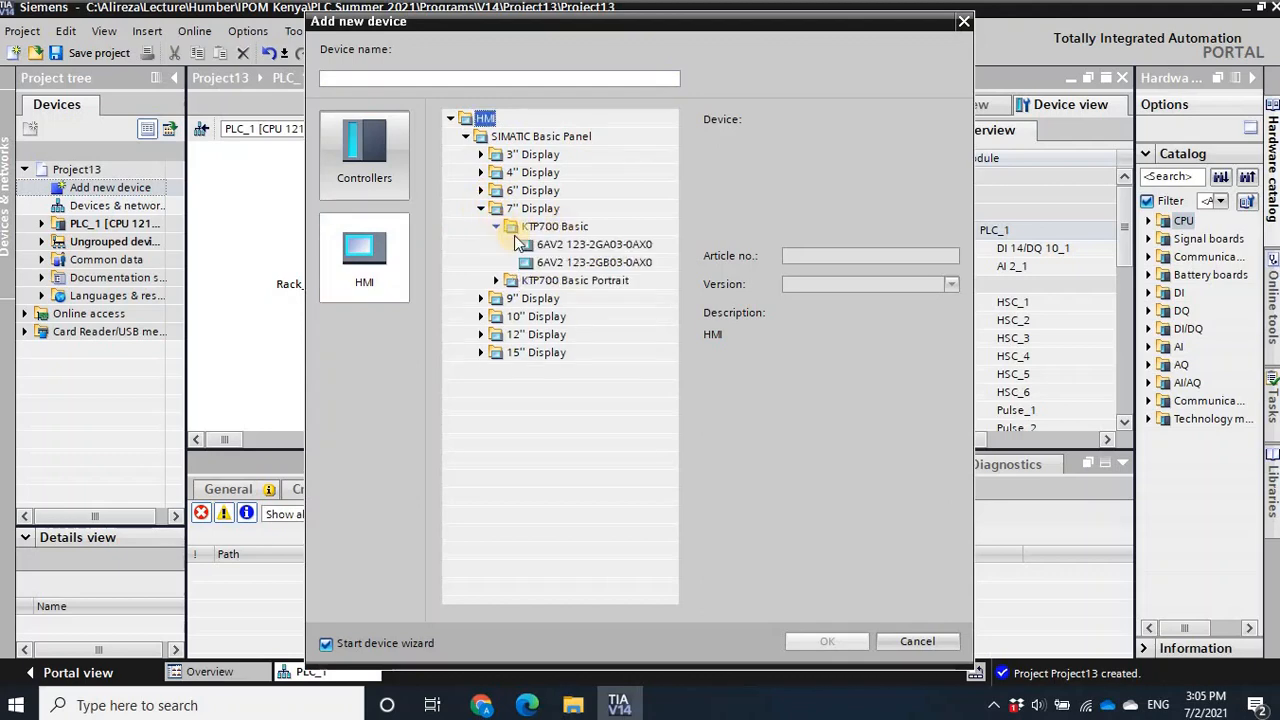
click(537, 298)
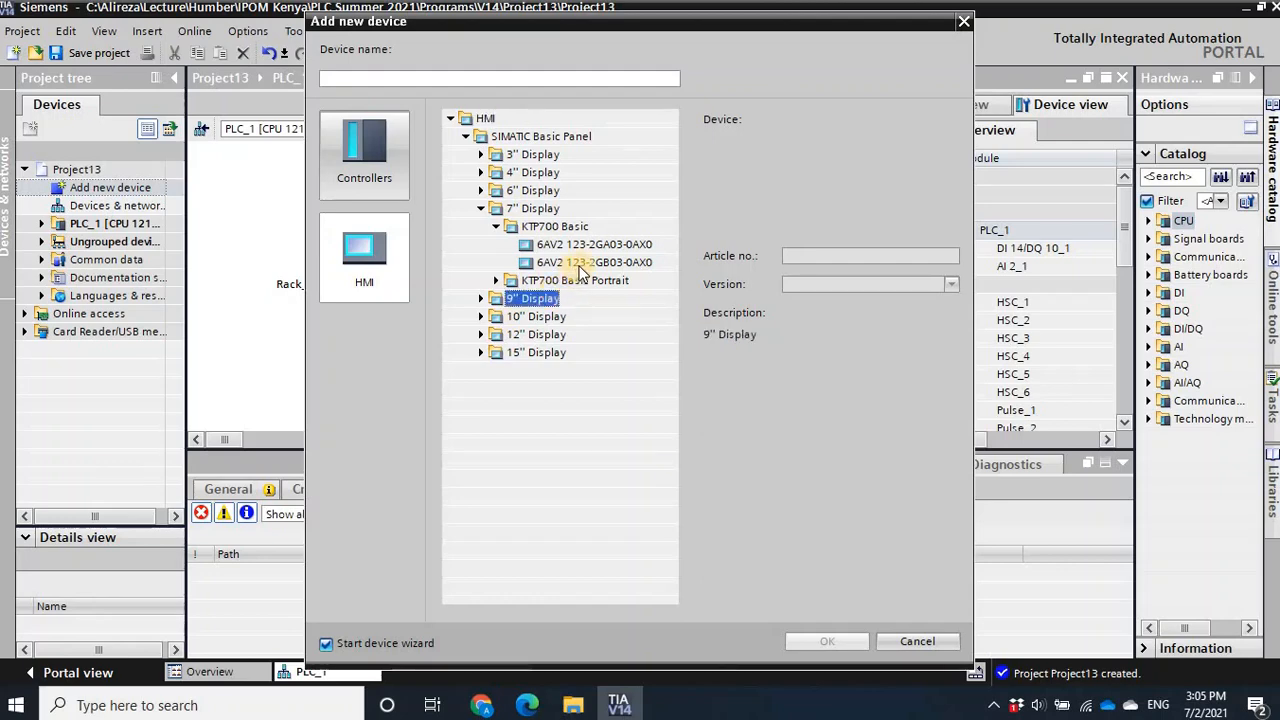
click(579, 263)
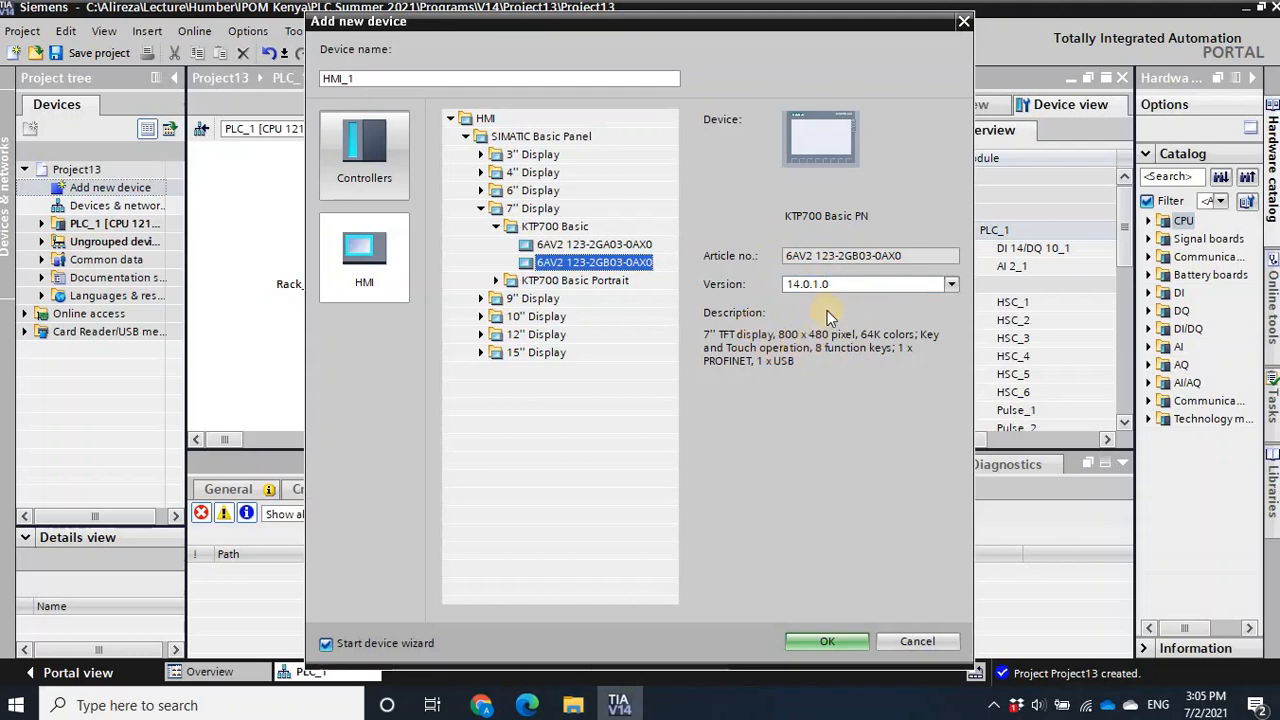
click(827, 640)
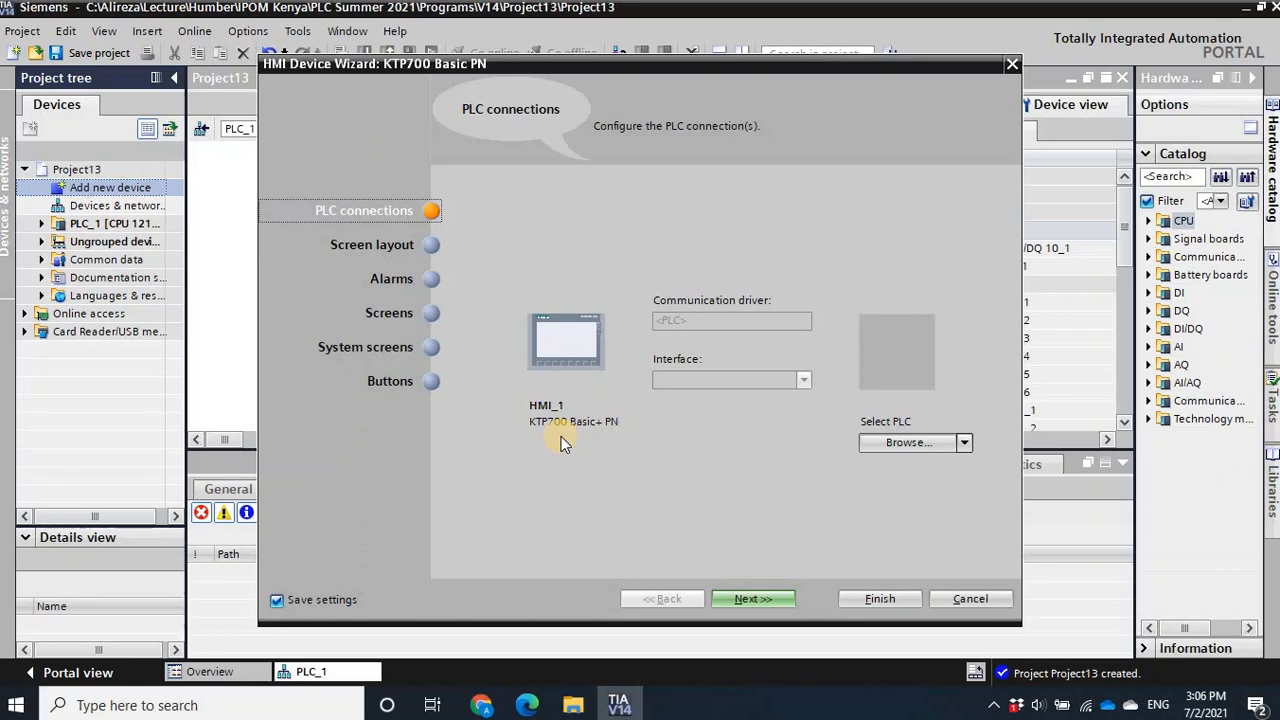
- Connect the HMI panel to PLC_1 in the device wizard and continue to the screen layout settings
click(966, 442)
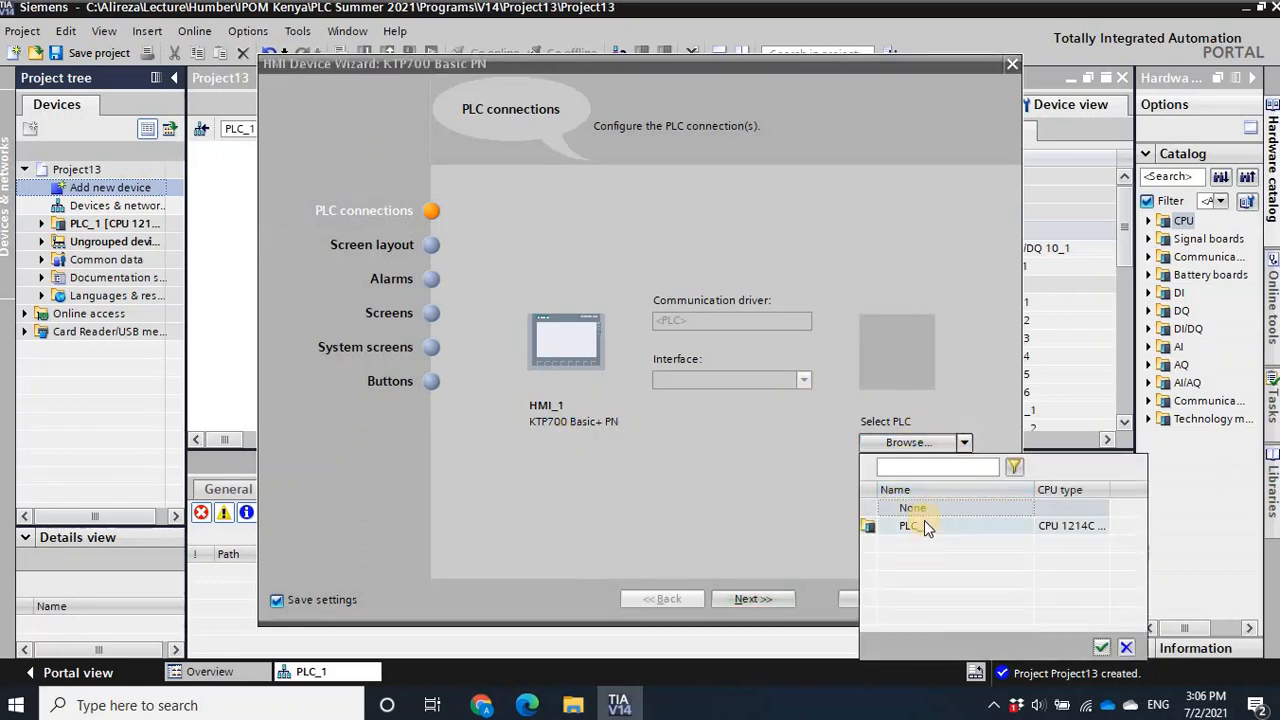
click(925, 526)
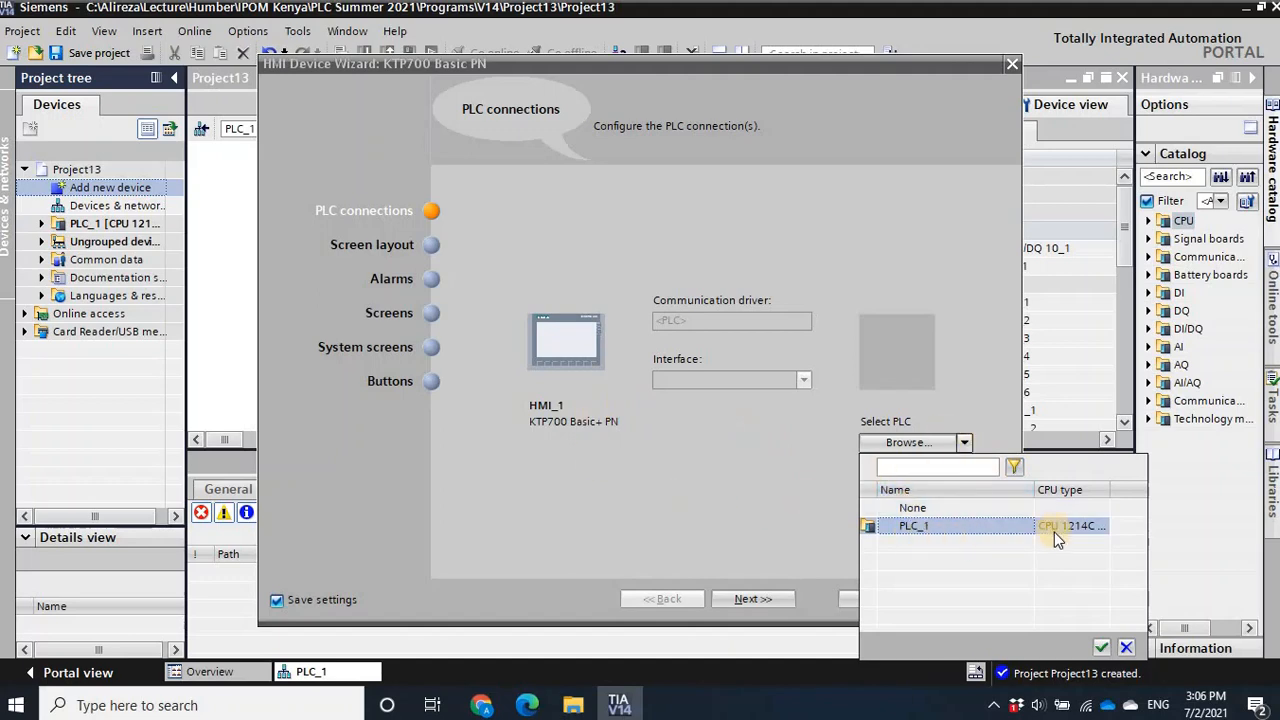
click(1104, 649)
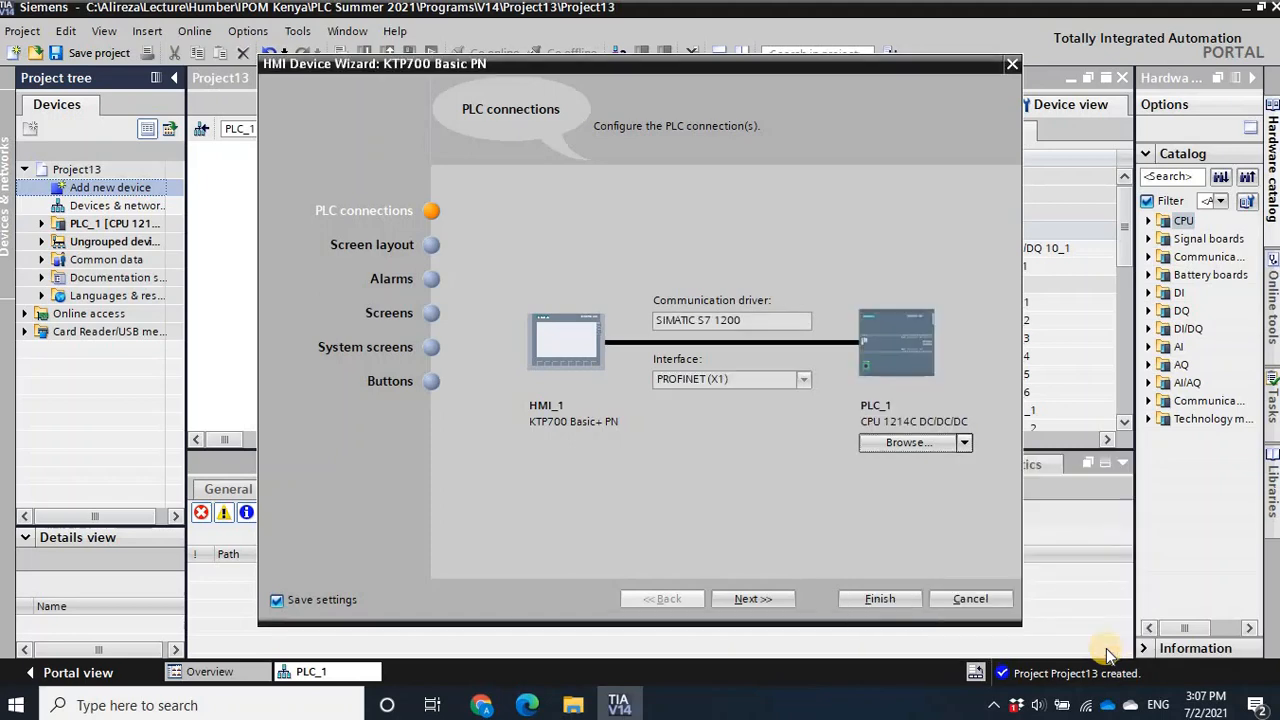
click(754, 596)
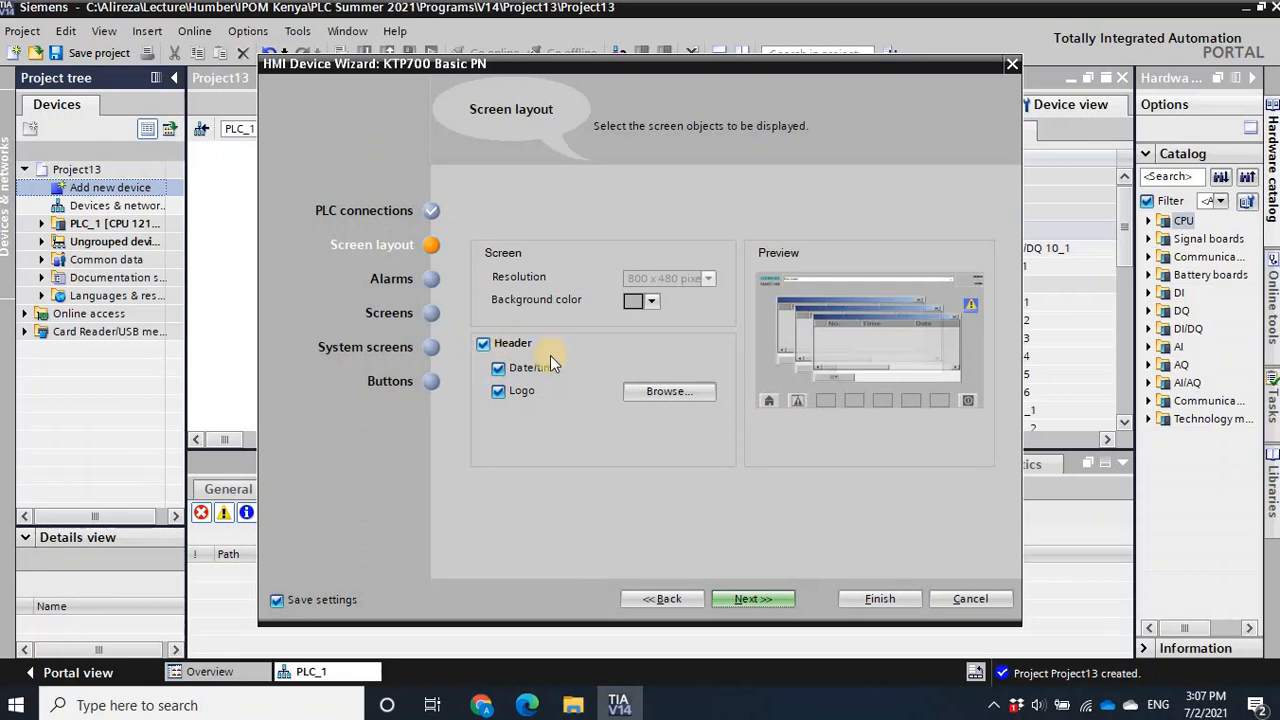
- Disable the header with its date/time and logo in the HMI screen layout and proceed to the alarm settings
click(497, 369)
click(482, 346)
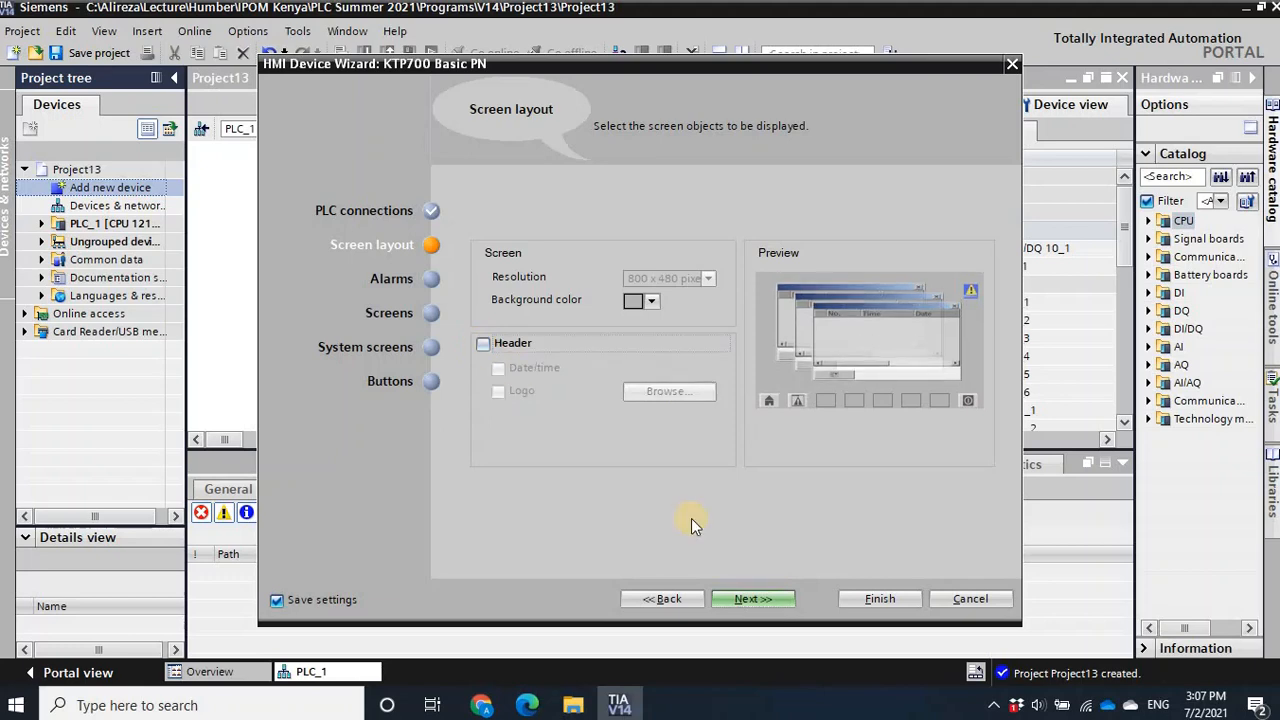
click(760, 598)
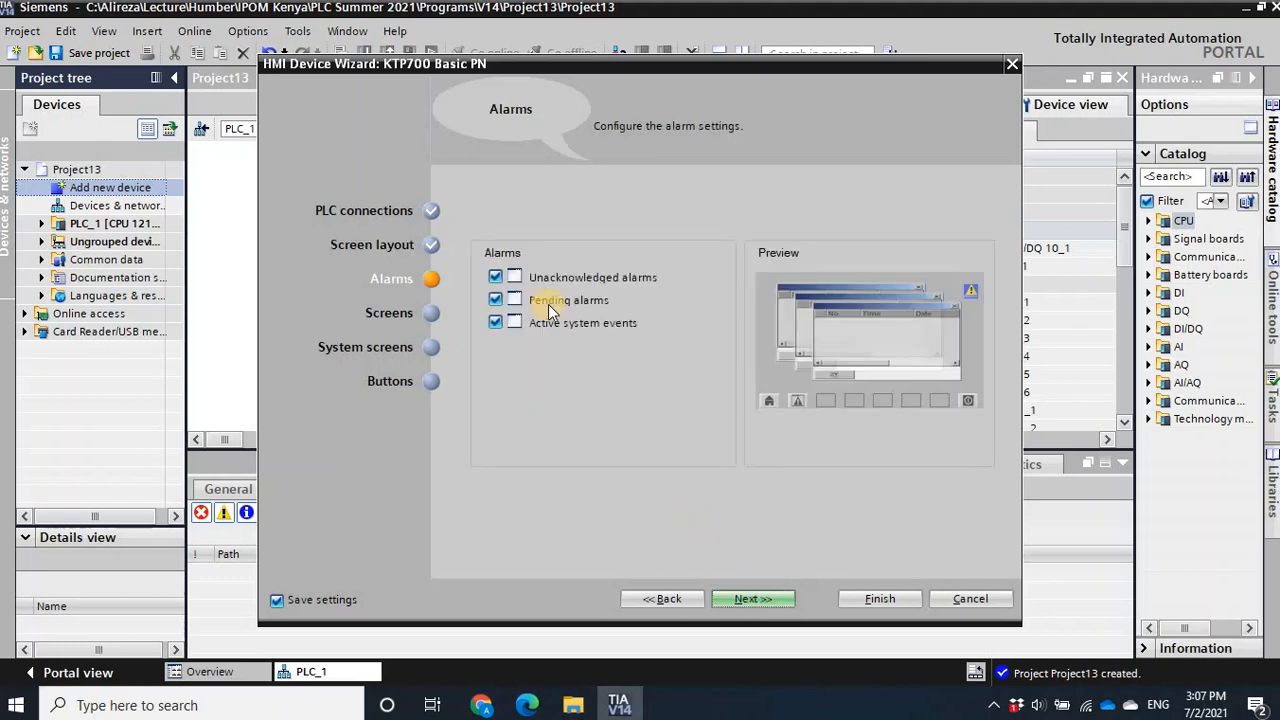
- Disable unacknowledged alarms, pending alarms and active system events for the HMI, then proceed to the screen navigation settings
click(496, 278)
click(495, 300)
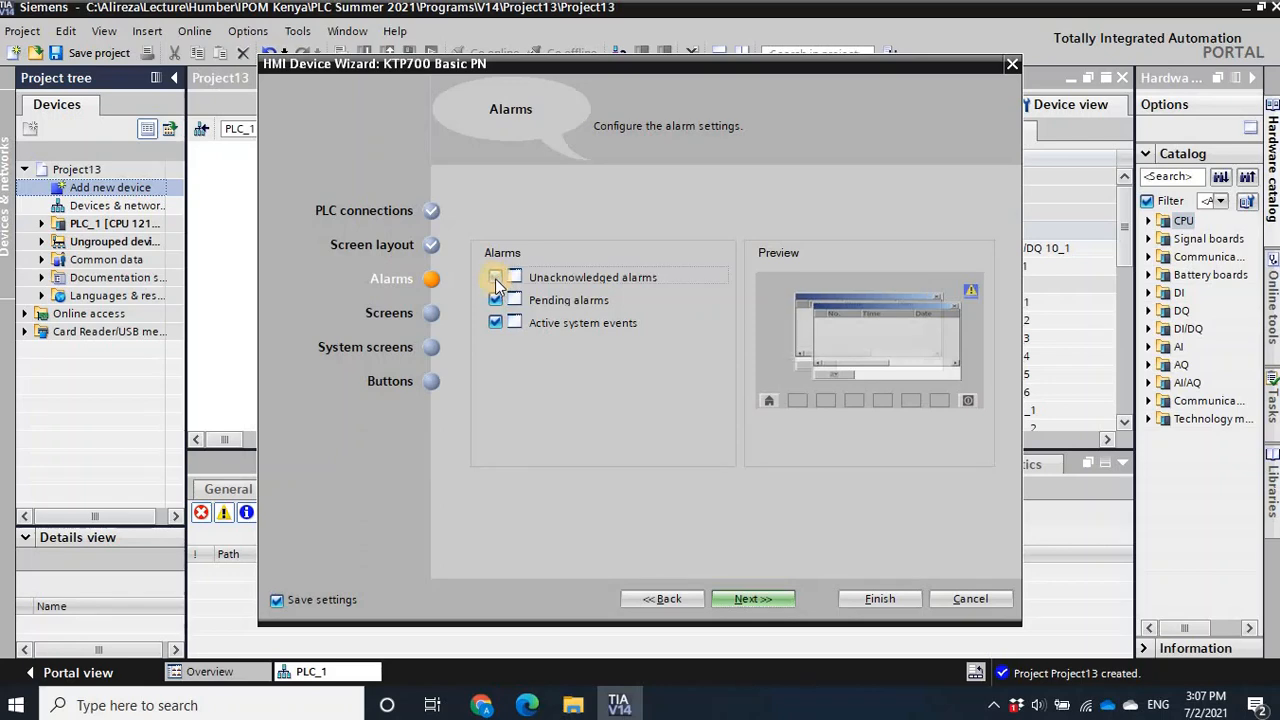
click(495, 323)
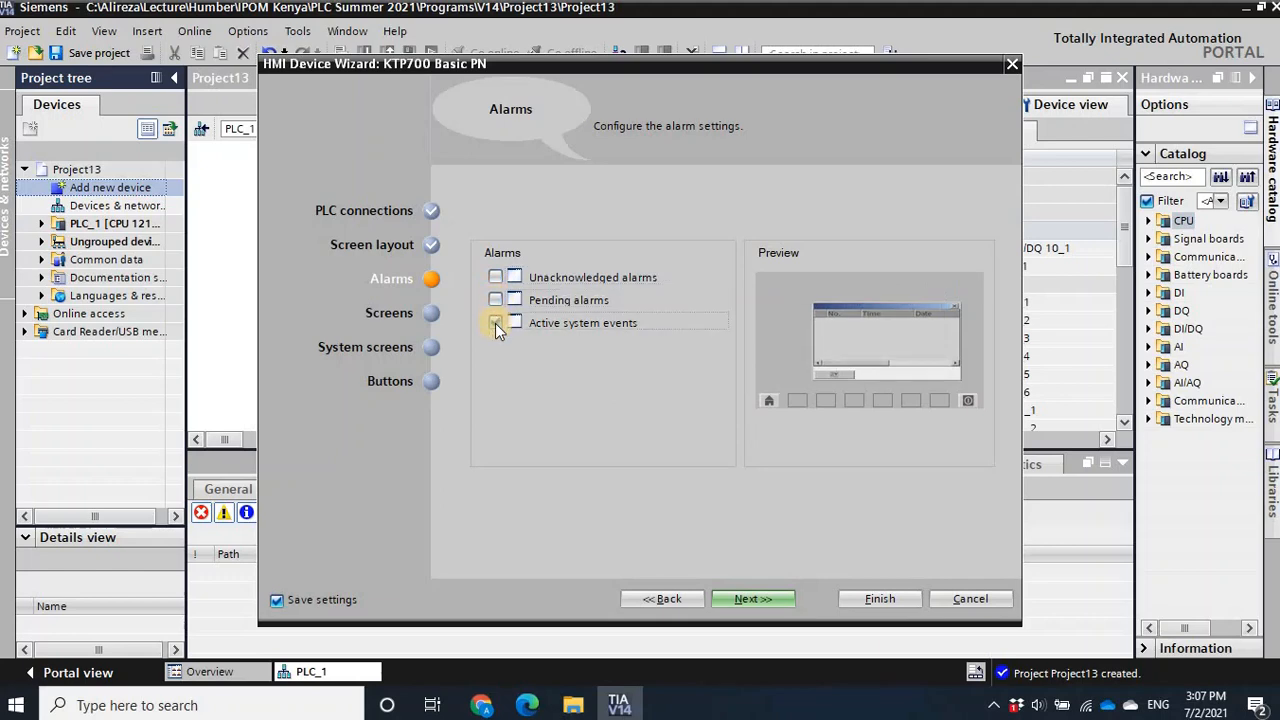
click(752, 599)
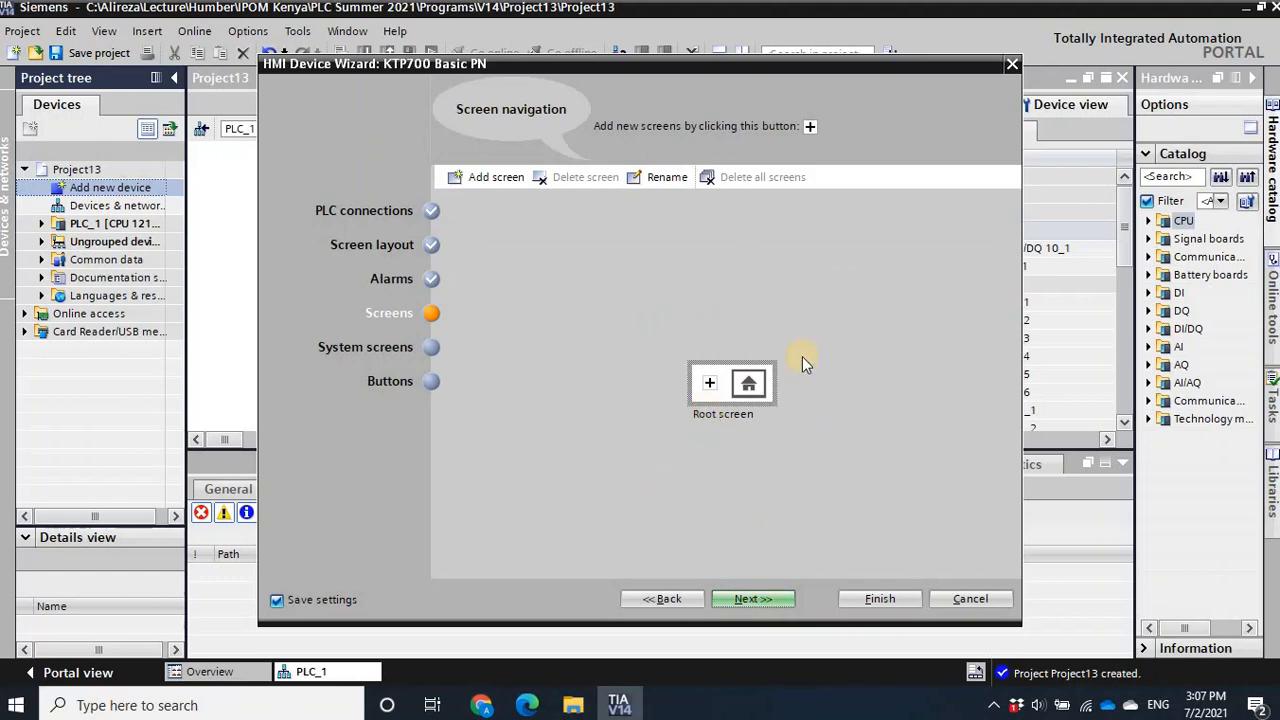
- Keep only the root screen without system screens, leave the button area at the bottom, and finish the HMI device wizard
click(767, 598)
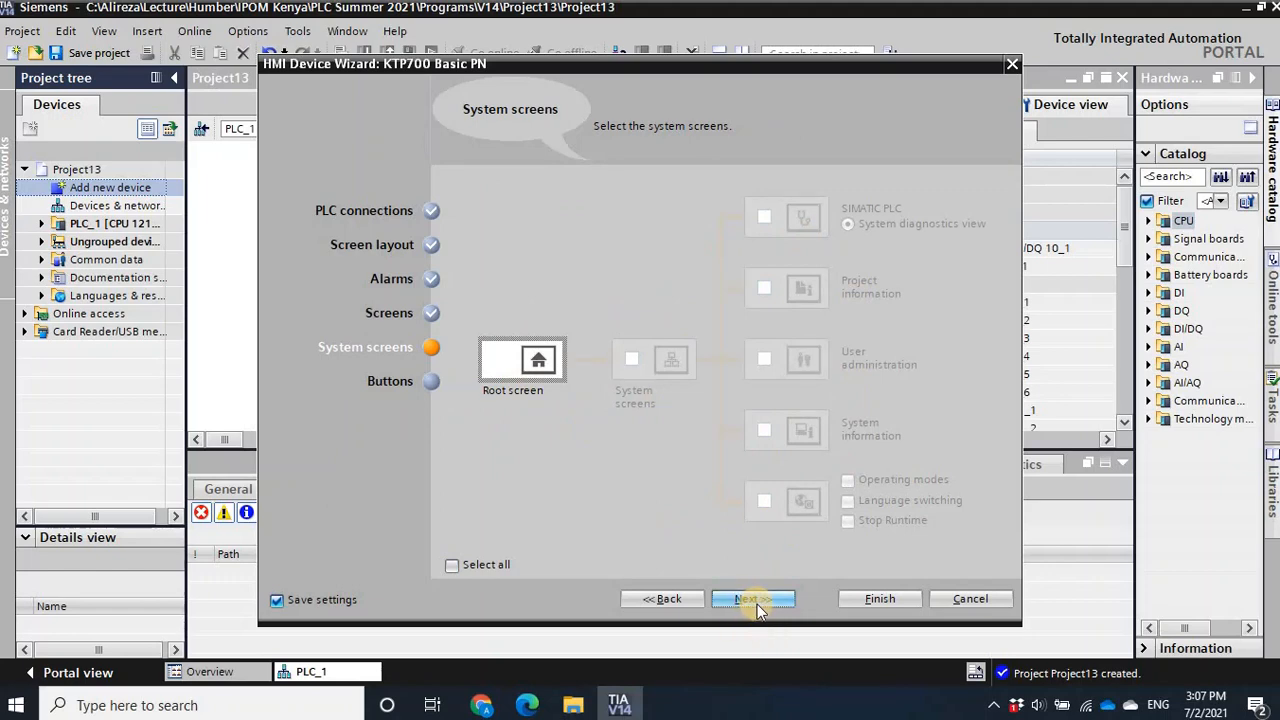
click(681, 599)
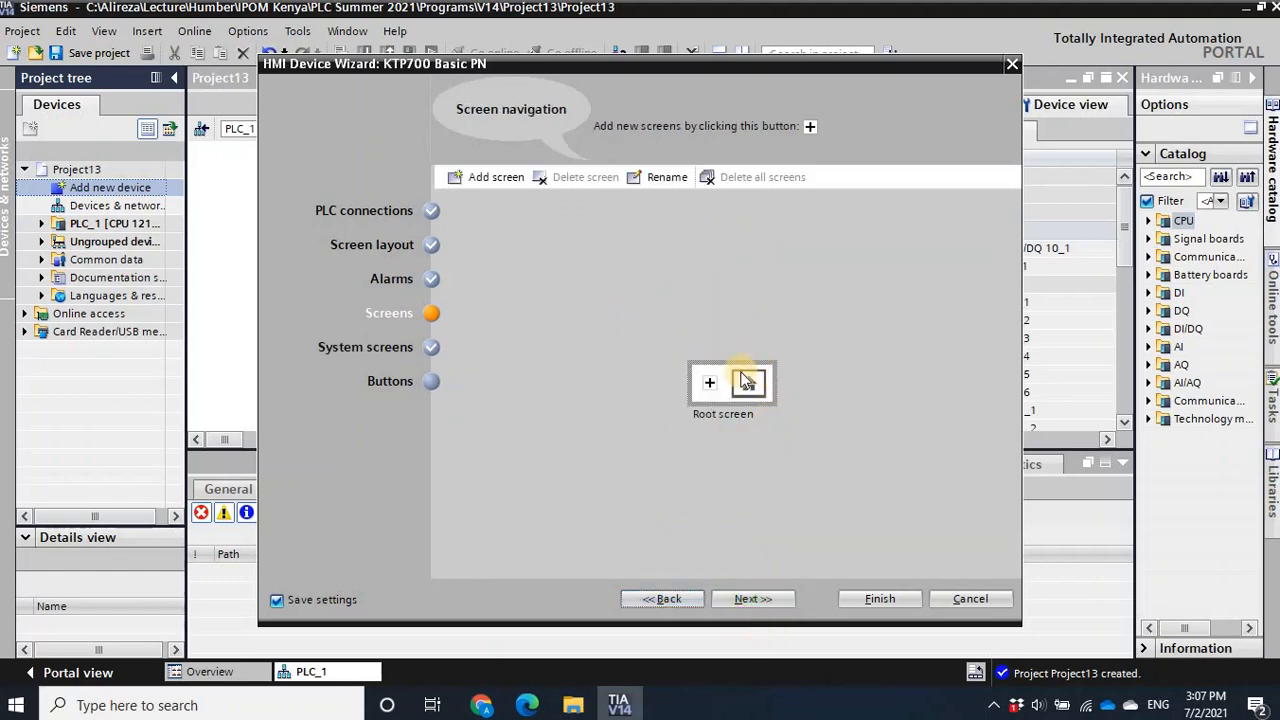
click(765, 601)
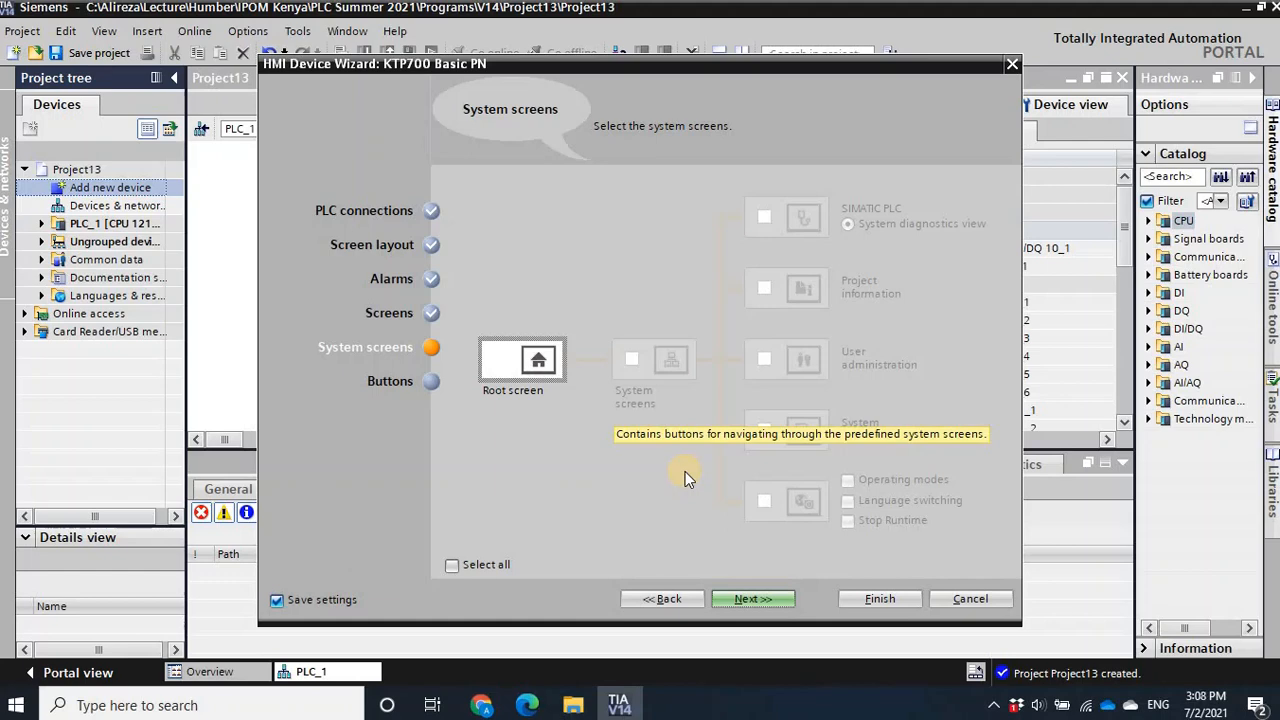
click(749, 601)
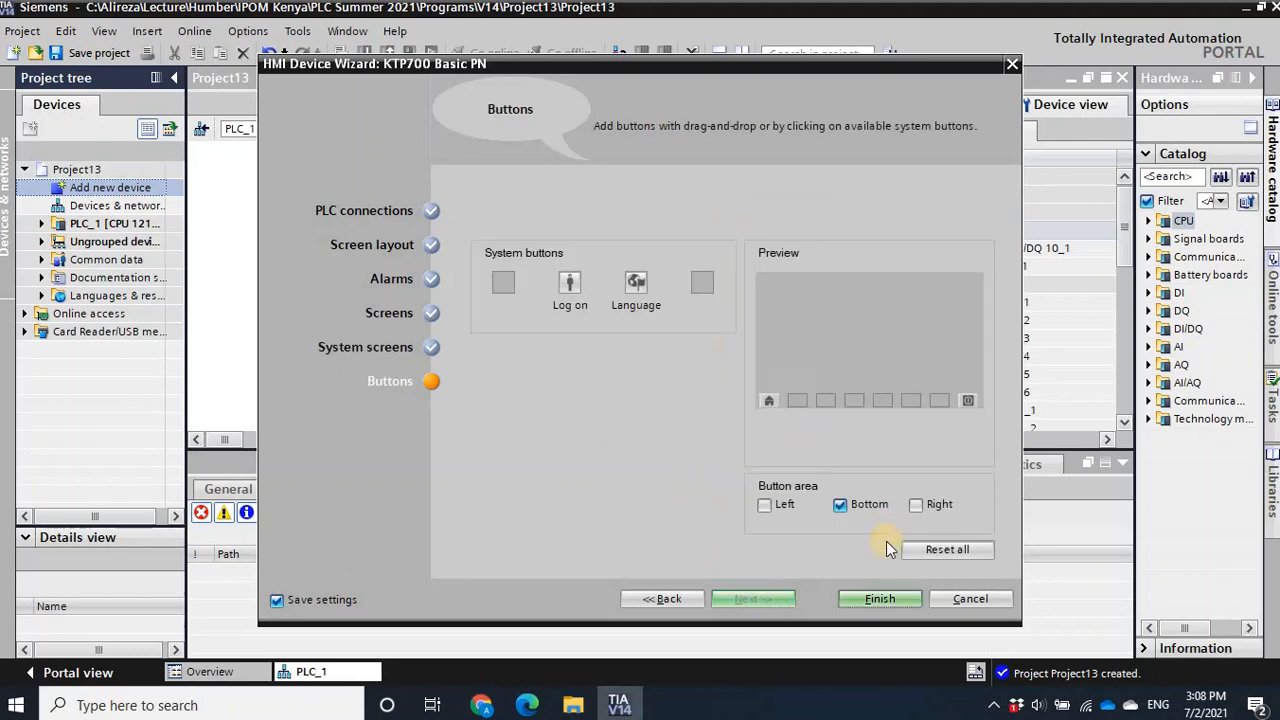
click(882, 598)
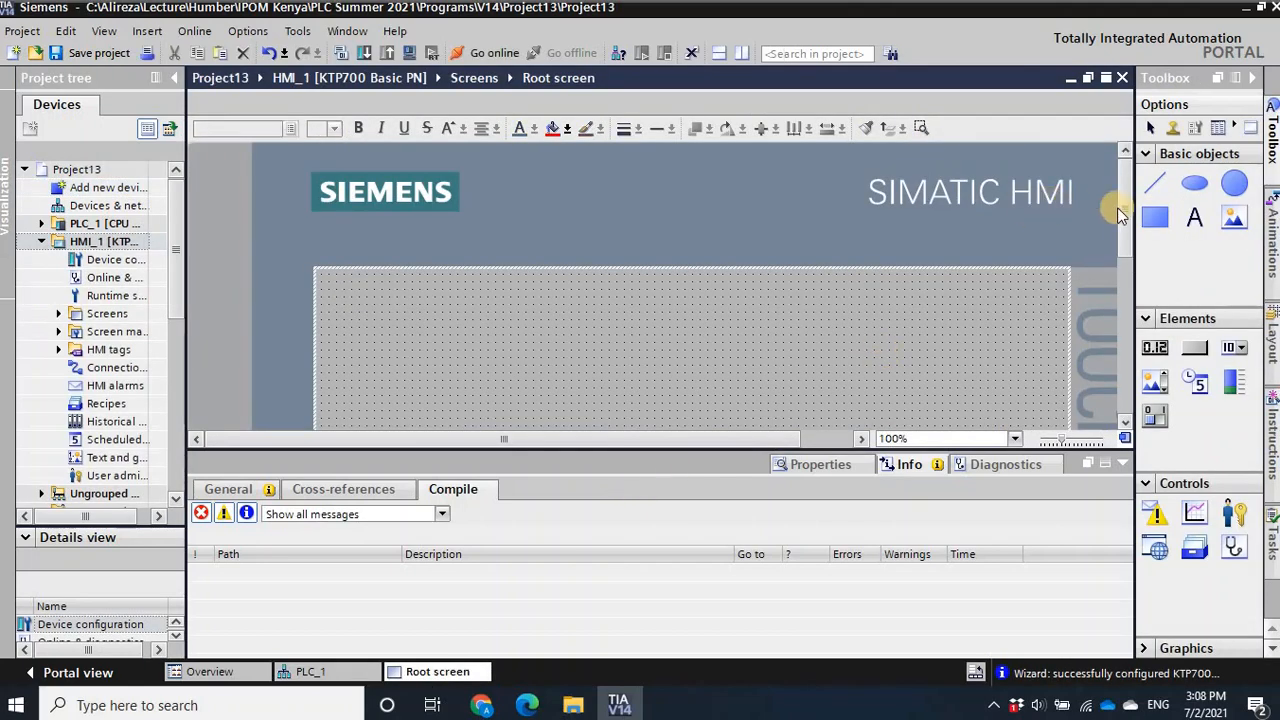
- Set the root screen's zoom to 75% and enlarge the editing area to show the whole HMI display
scroll(1120, 250, down, 2)
scroll(1124, 274, down, 2)
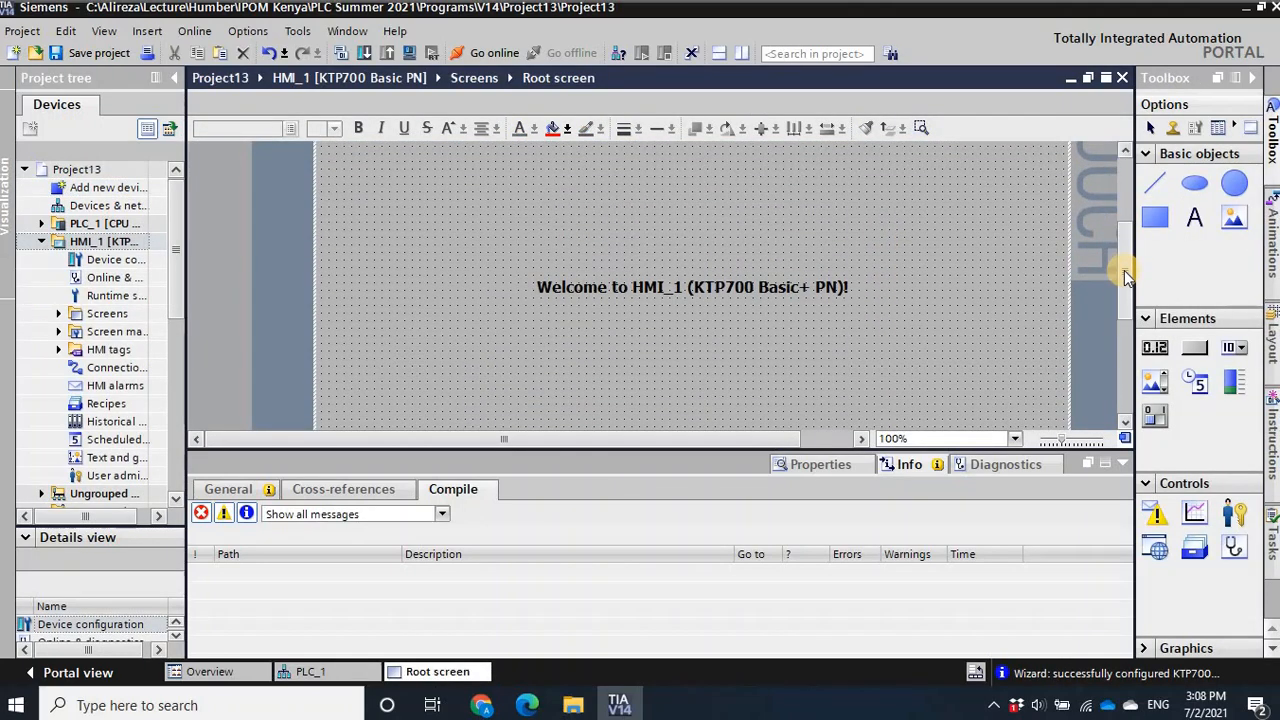
click(1016, 439)
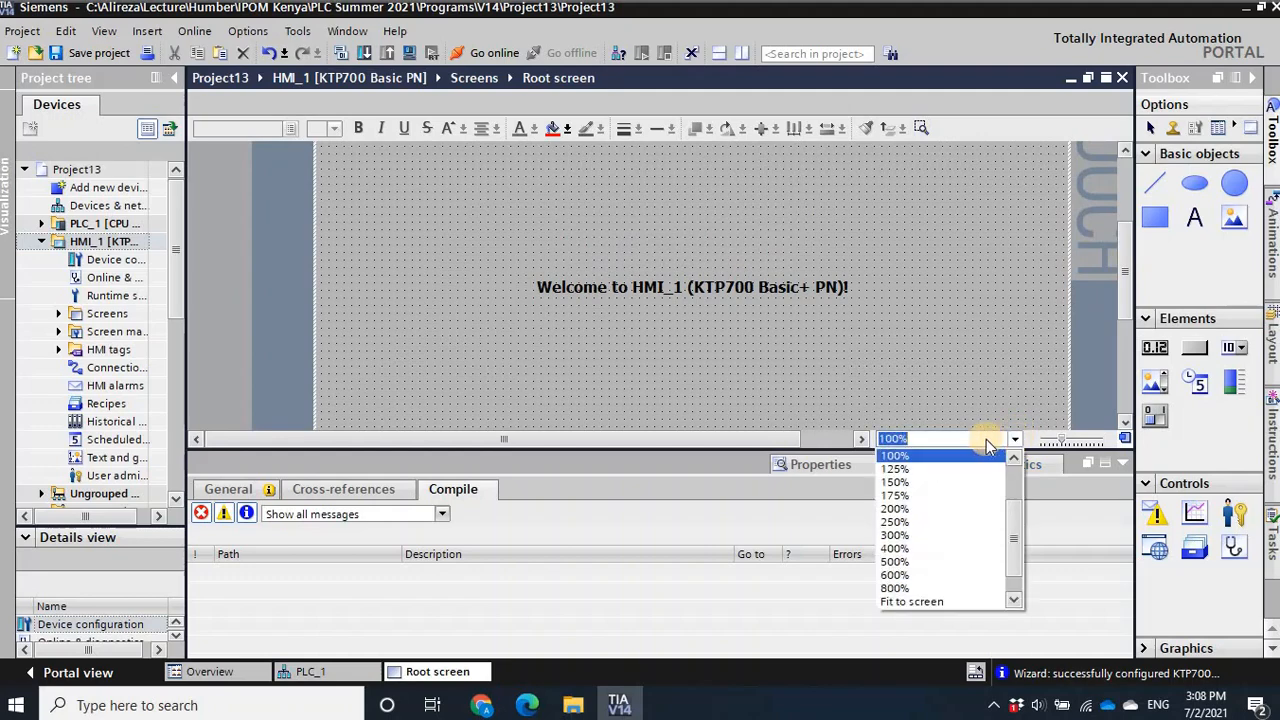
scroll(1016, 463, up, 1)
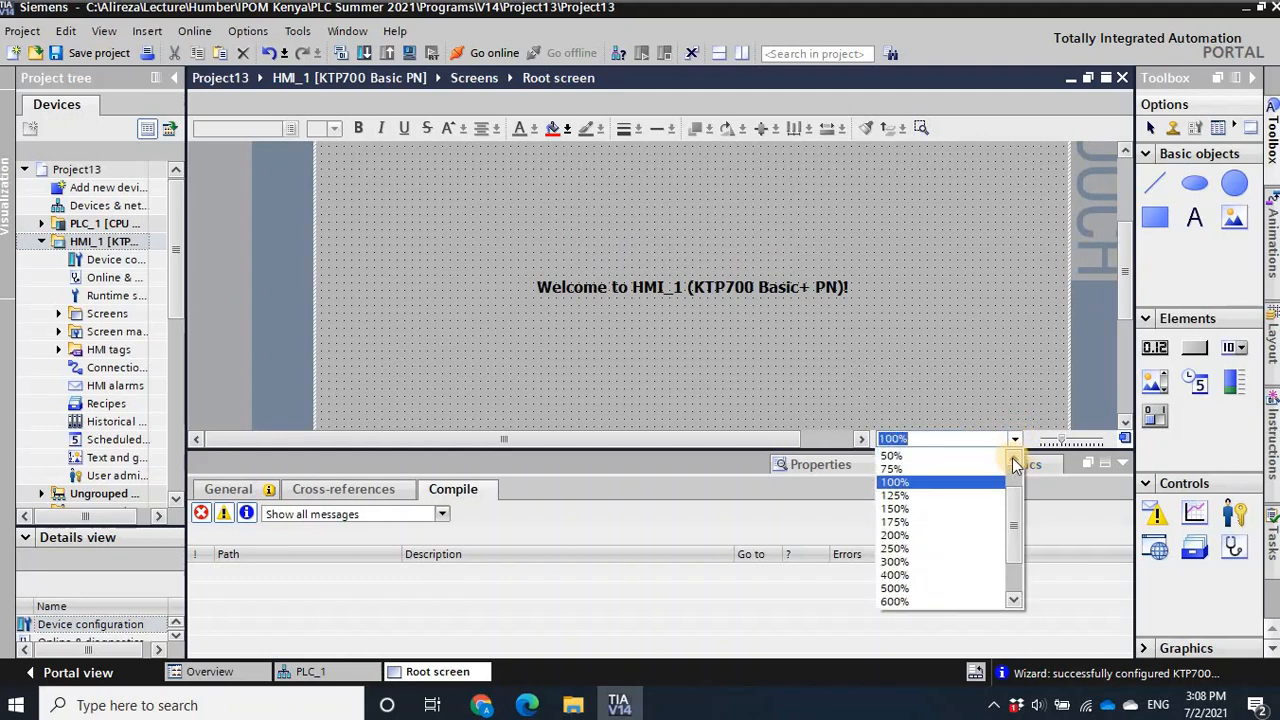
click(929, 470)
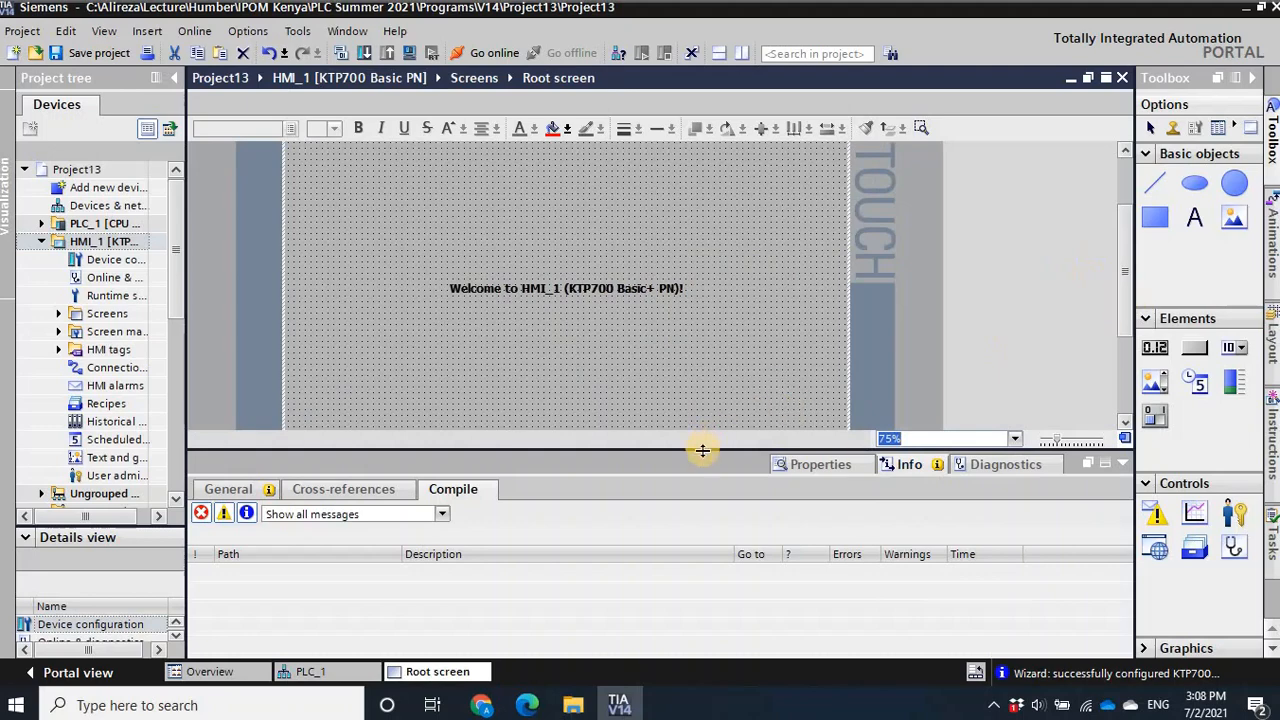
drag(703, 503, 703, 533)
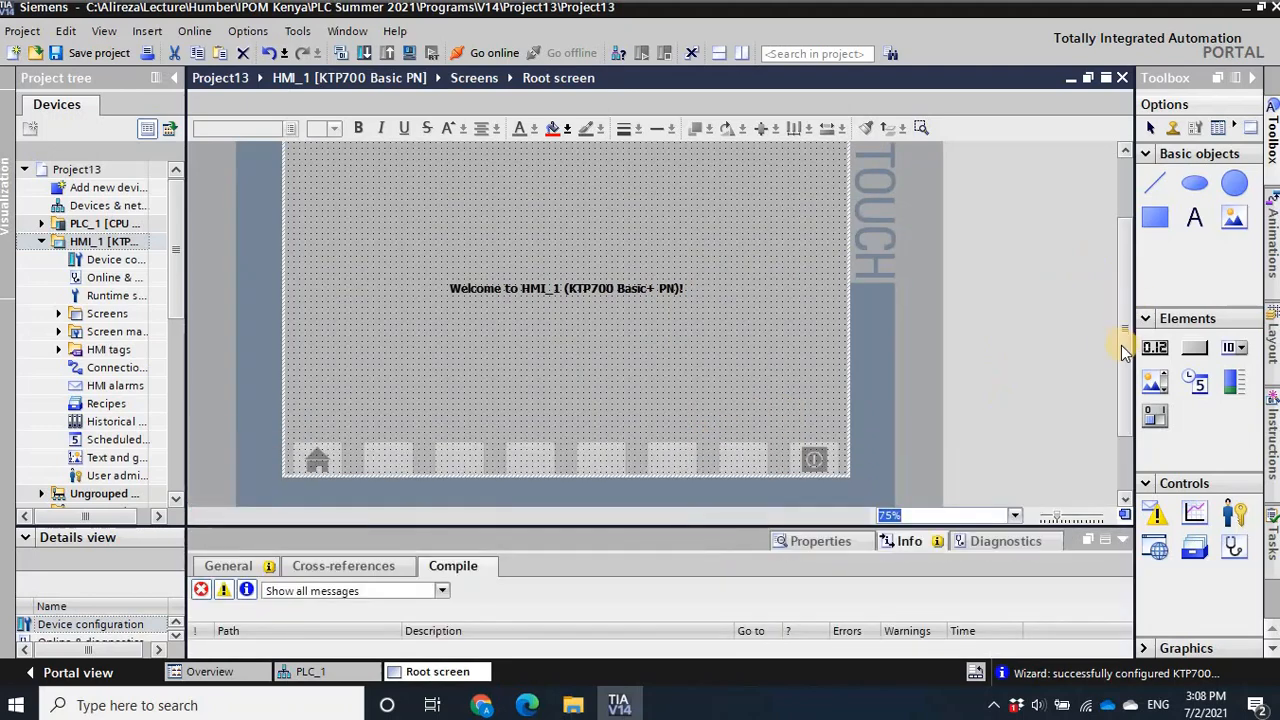
drag(1123, 345, 1122, 331)
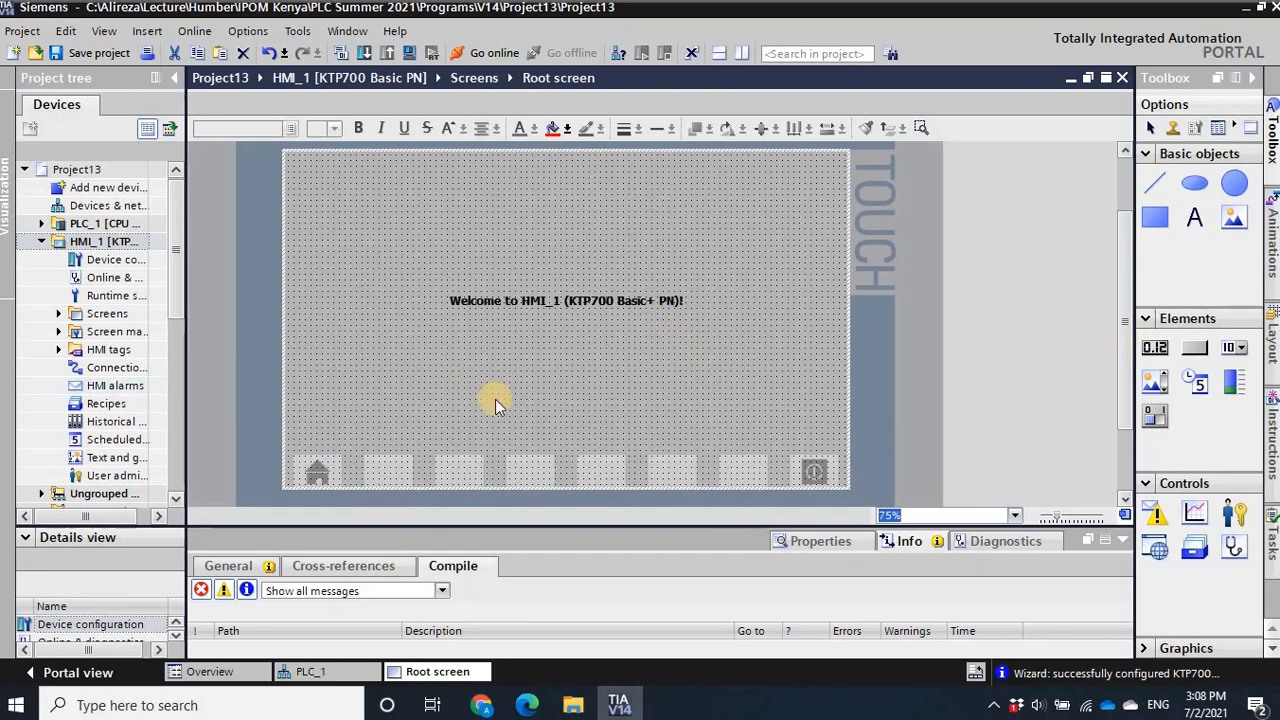
- Widen the project tree and open the Main [OB1] program block of PLC_1
click(40, 243)
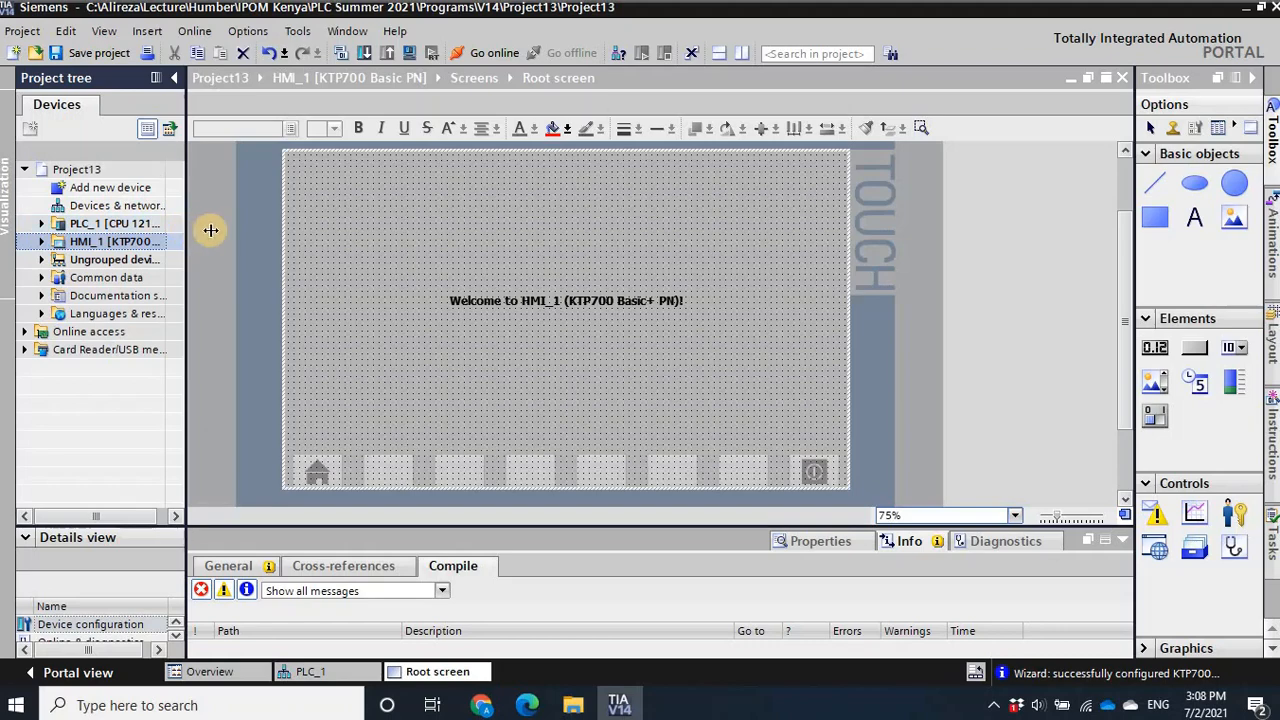
drag(211, 230, 276, 236)
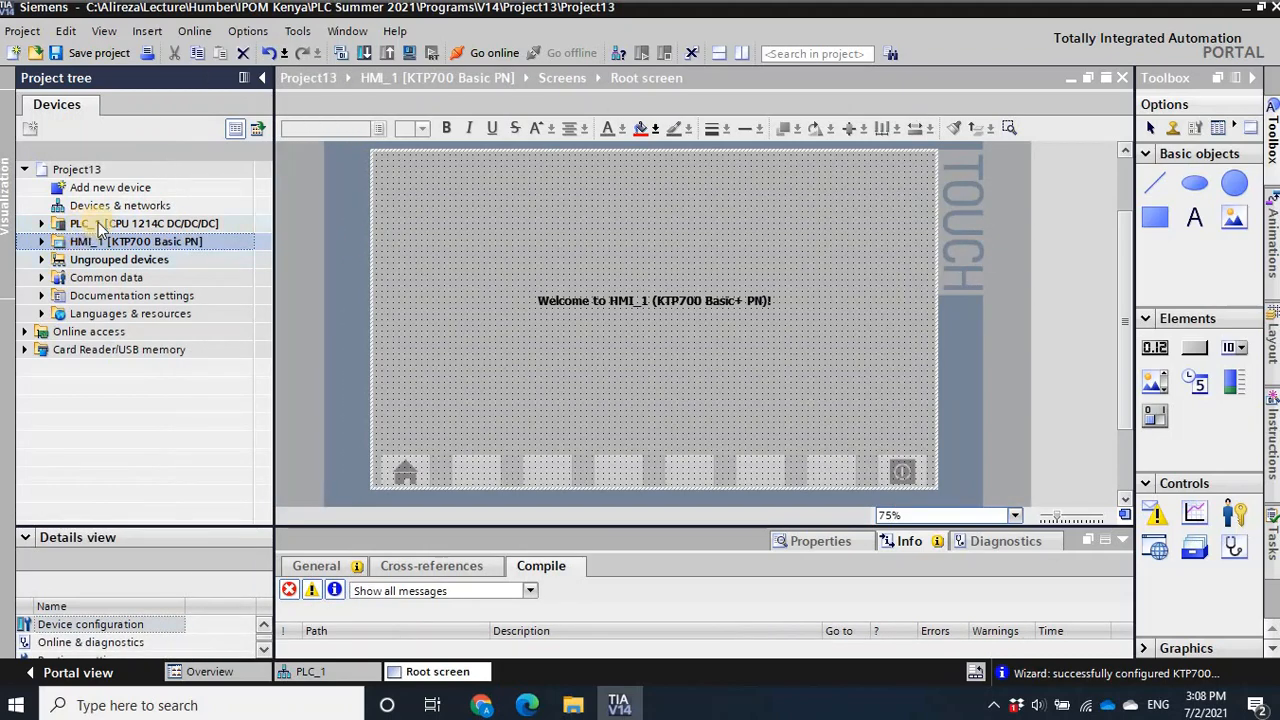
click(41, 223)
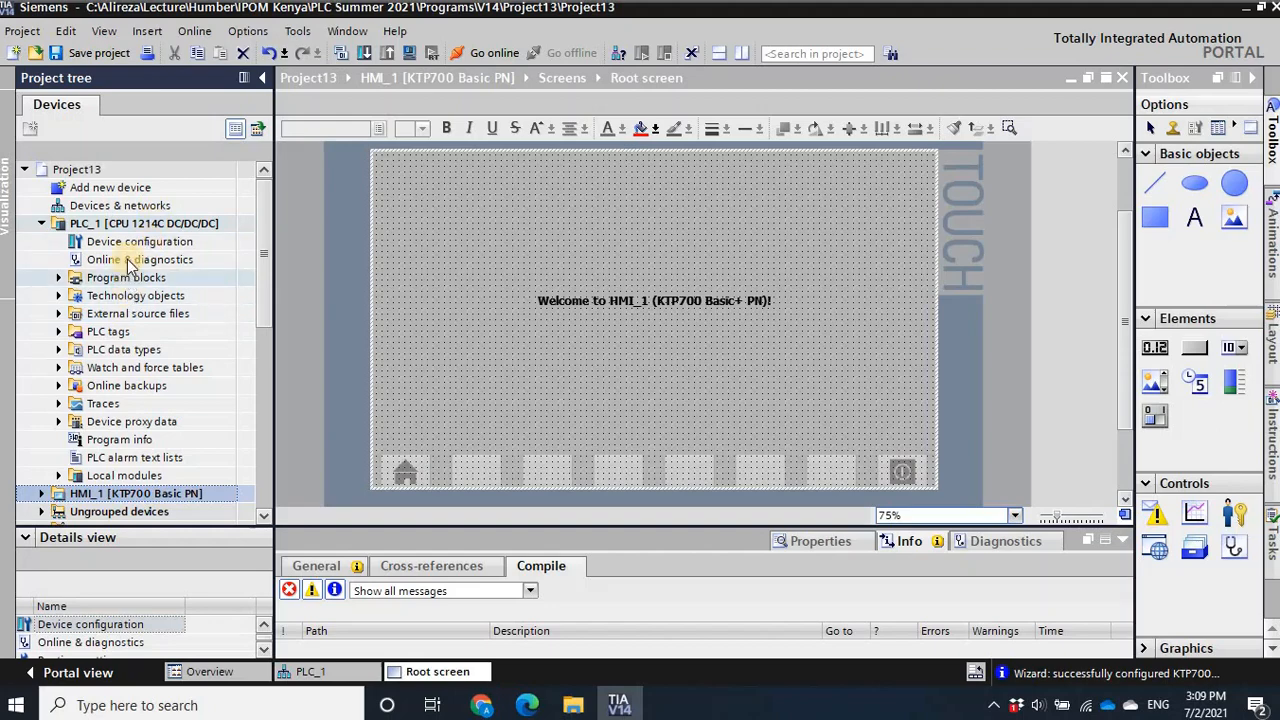
click(60, 278)
click(135, 314)
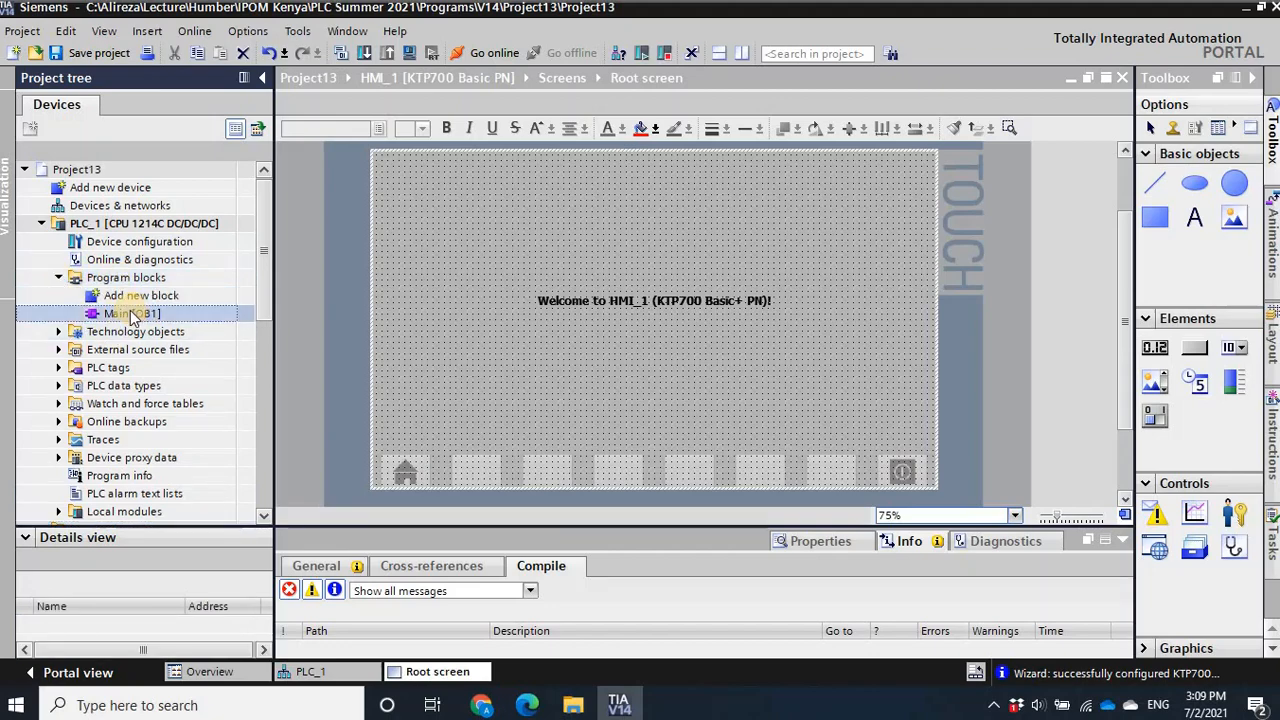
double_click(115, 314)
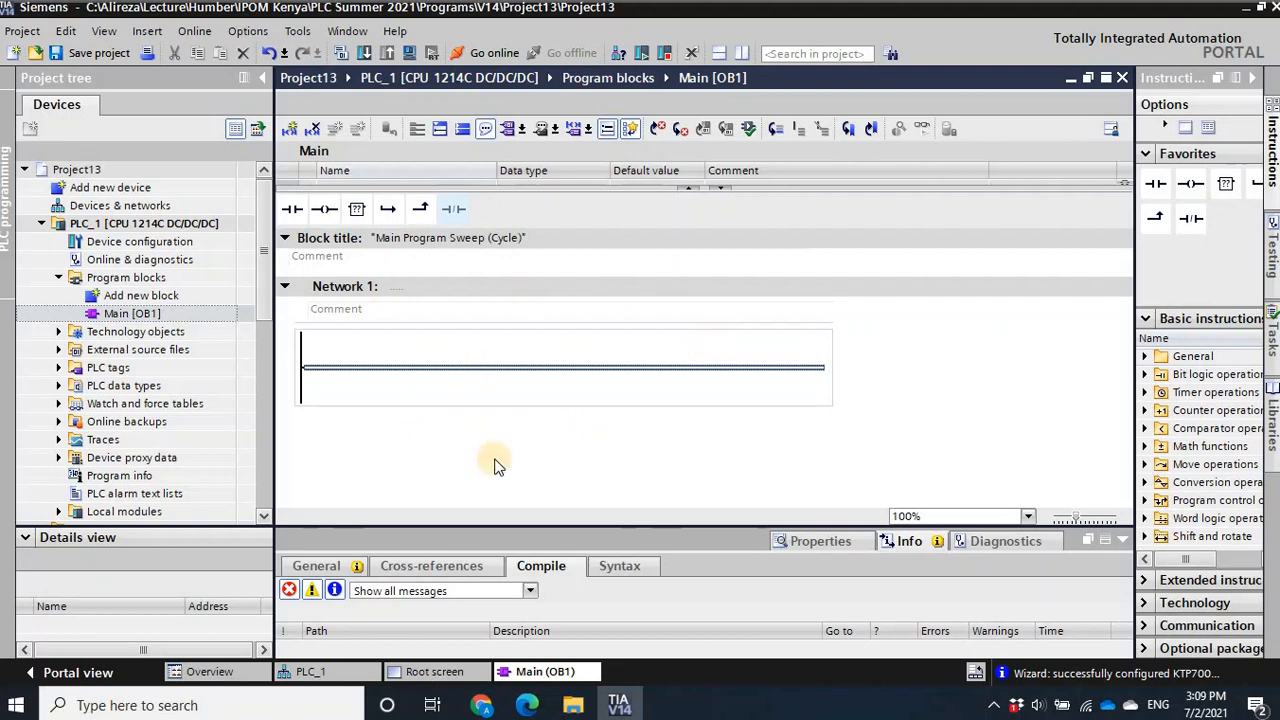
- Insert a normally open contact and an output coil in Network 1, removing the surplus middle coil
click(291, 213)
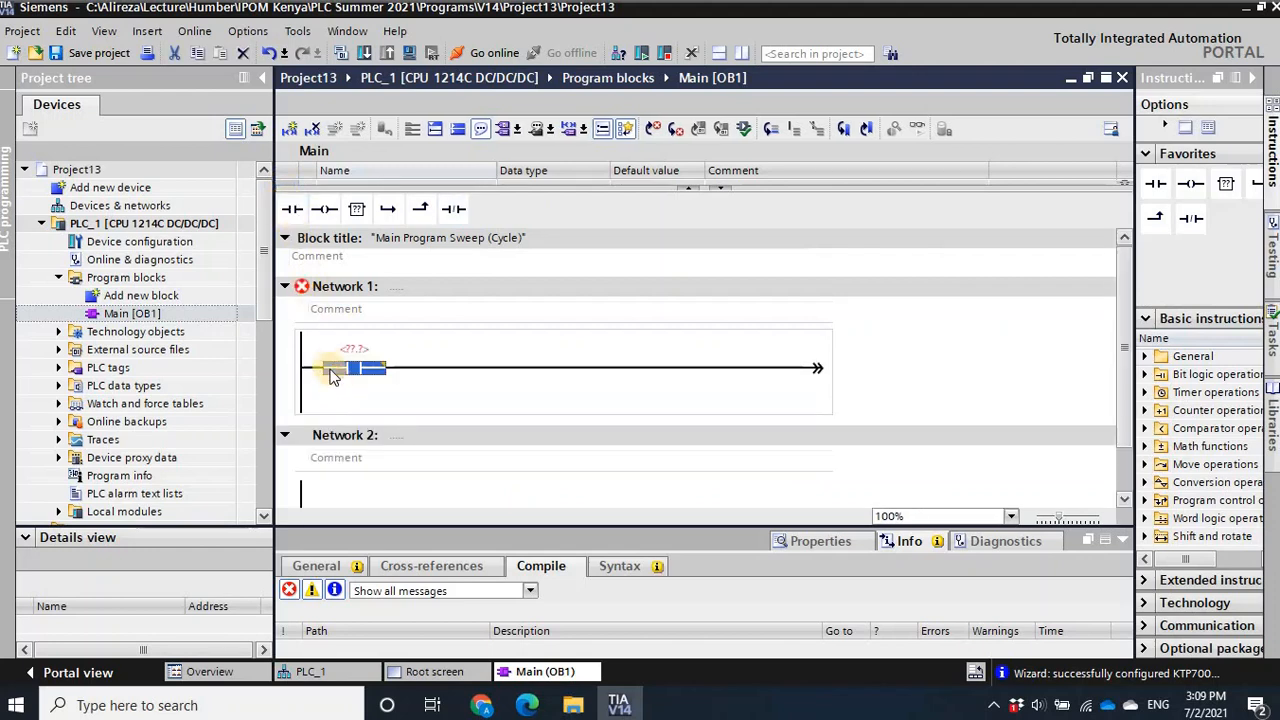
click(326, 214)
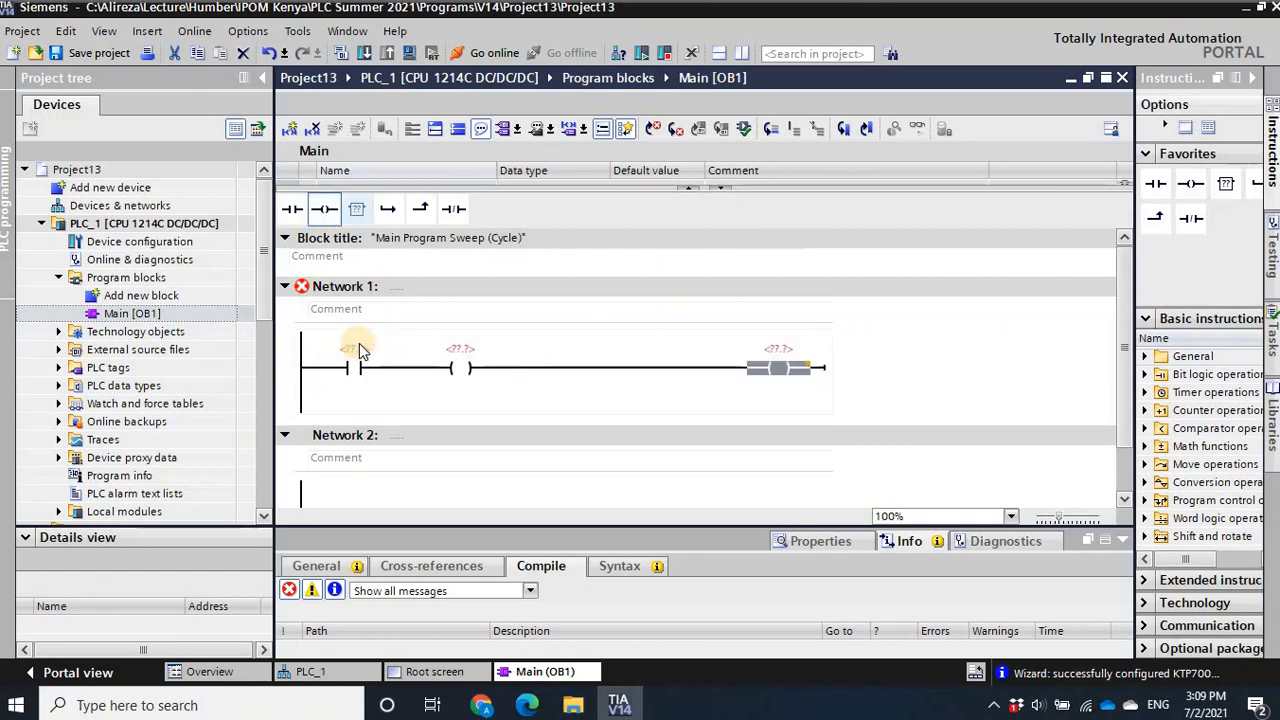
click(459, 368)
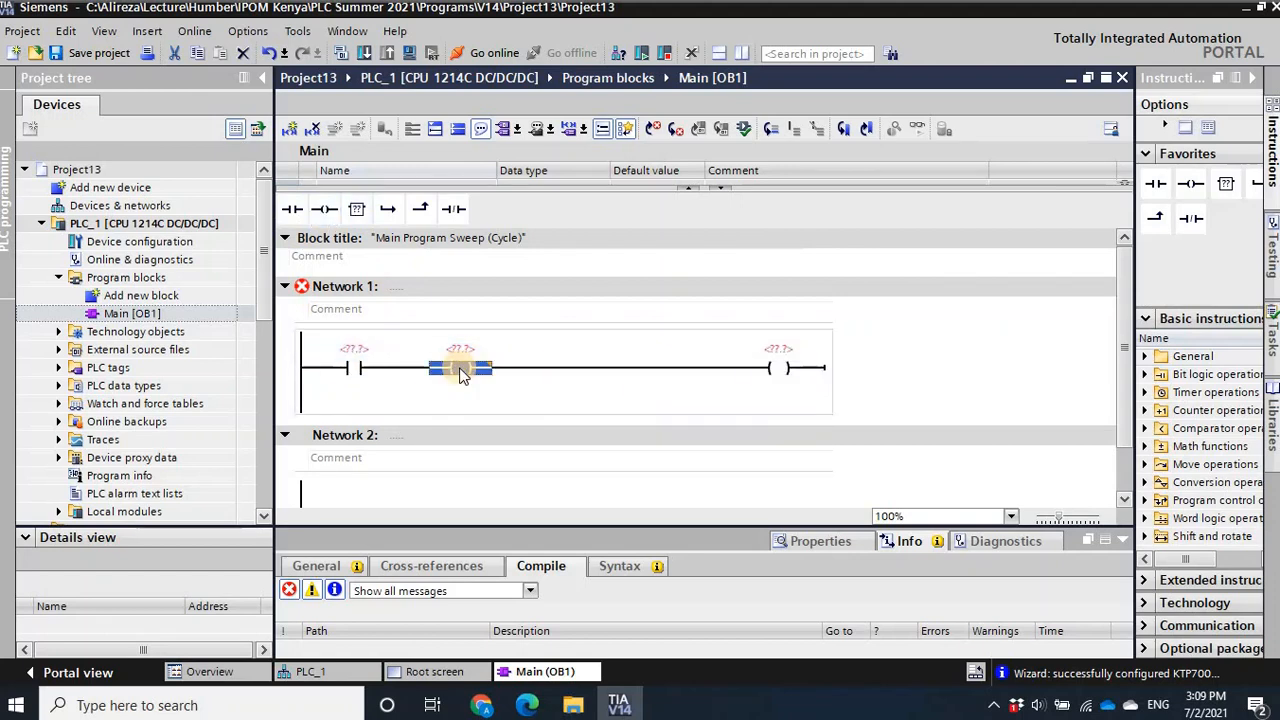
key(Delete)
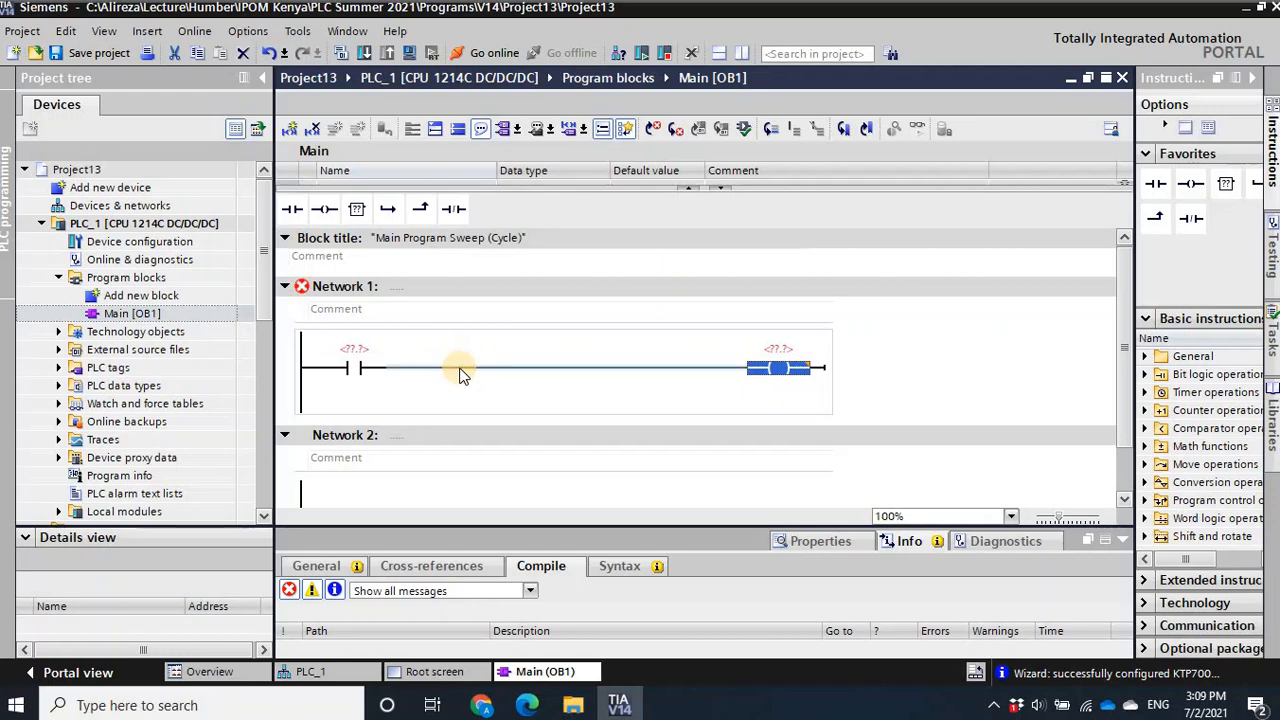
- Assign address M0.0 to the contact and M0.1 to the coil in Network 1
click(352, 349)
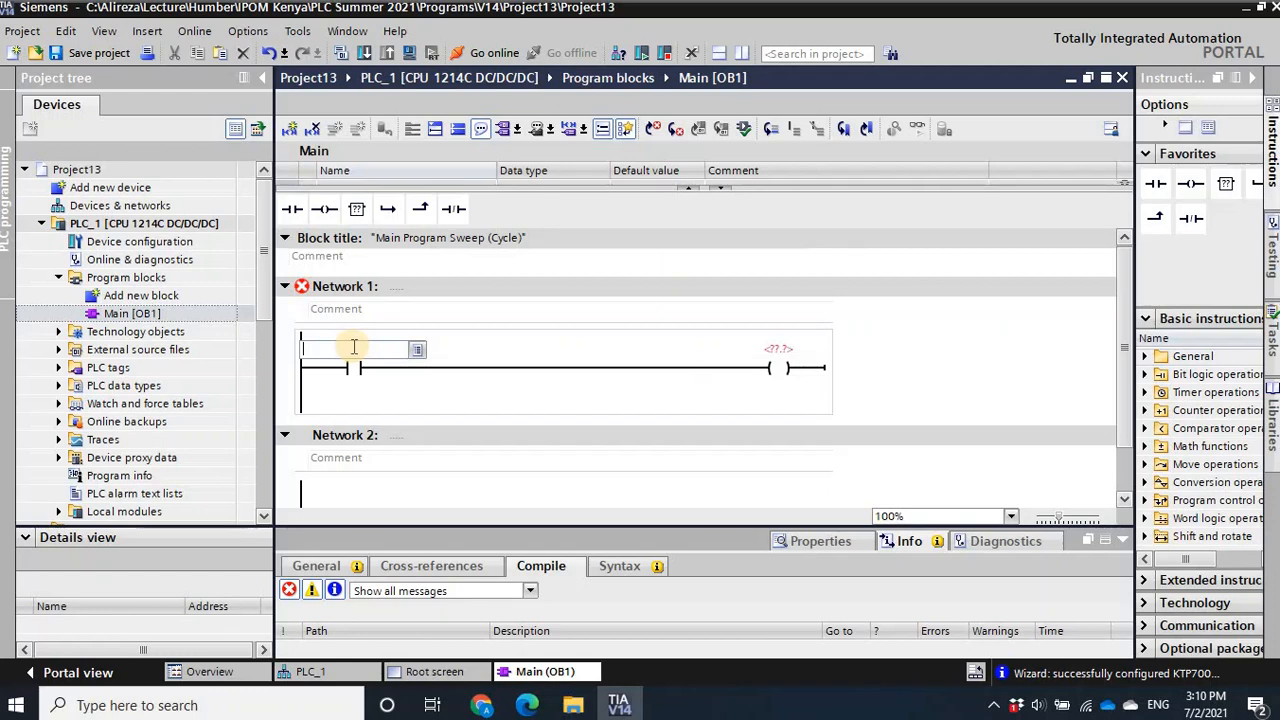
text(M0.0)
key(Return)
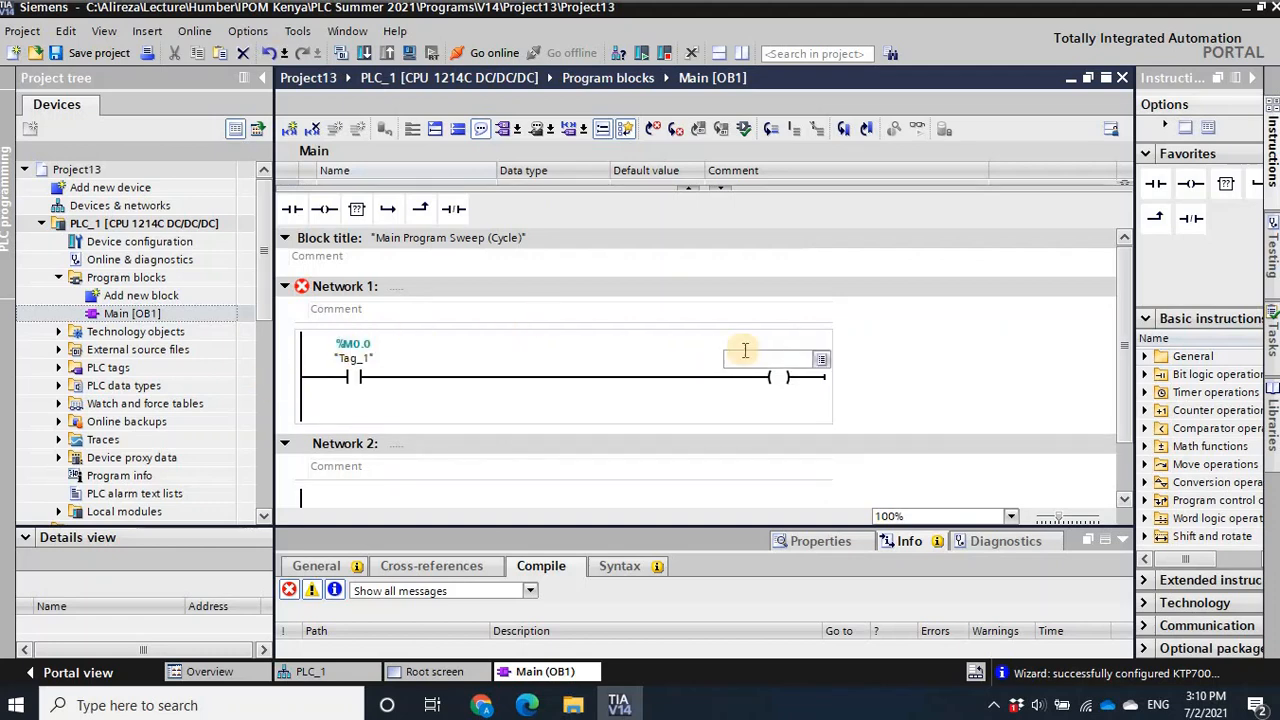
text(M0)
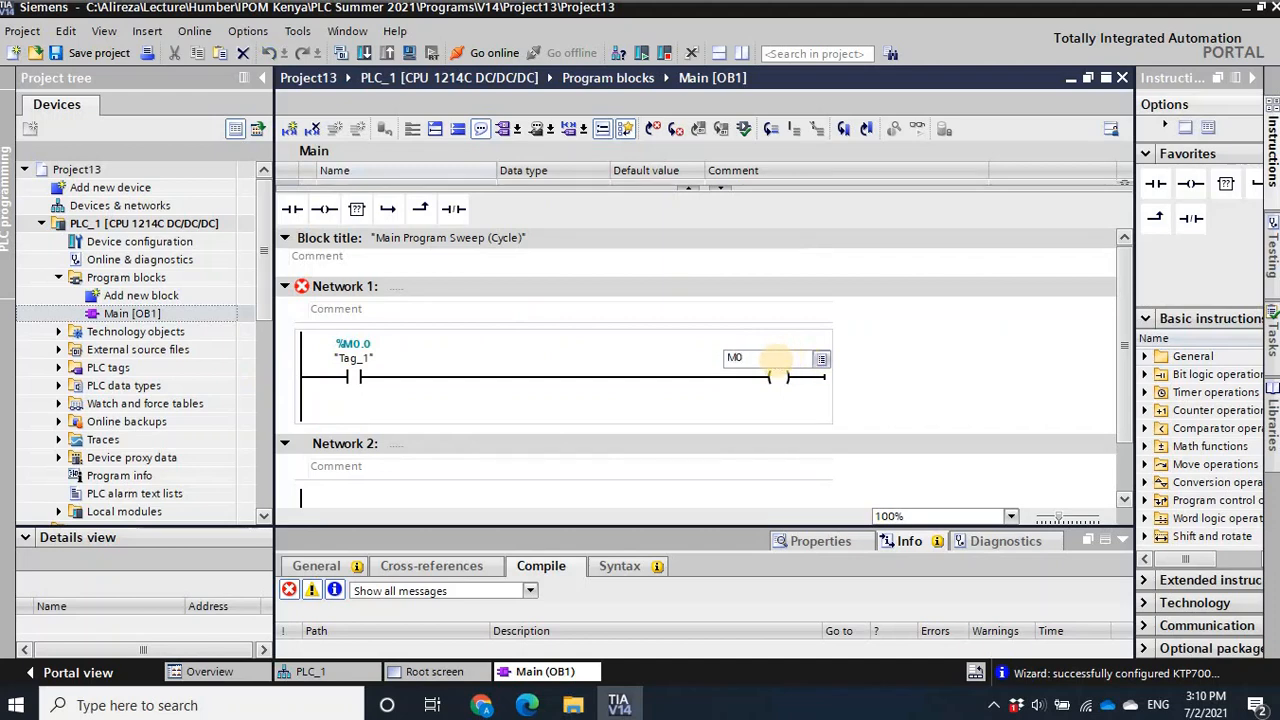
text(.1)
key(Return)
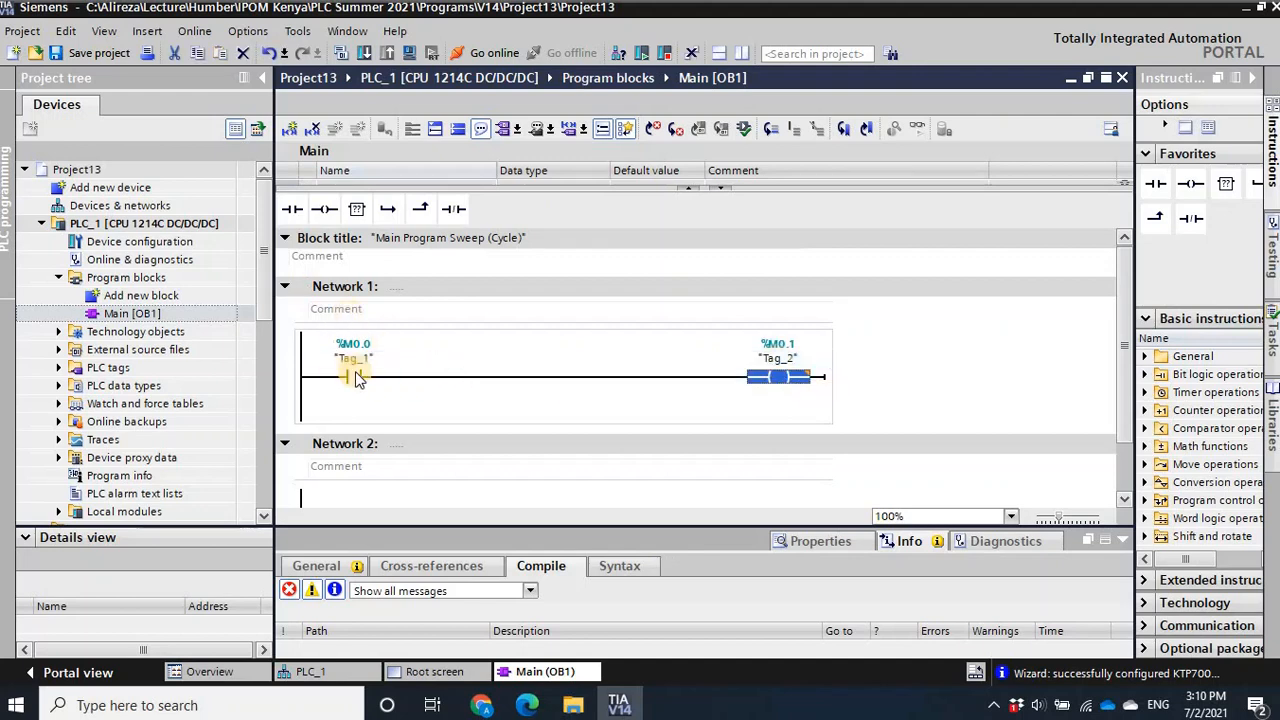
- Enlarge the compile message area and compile the PLC_1 program
click(745, 401)
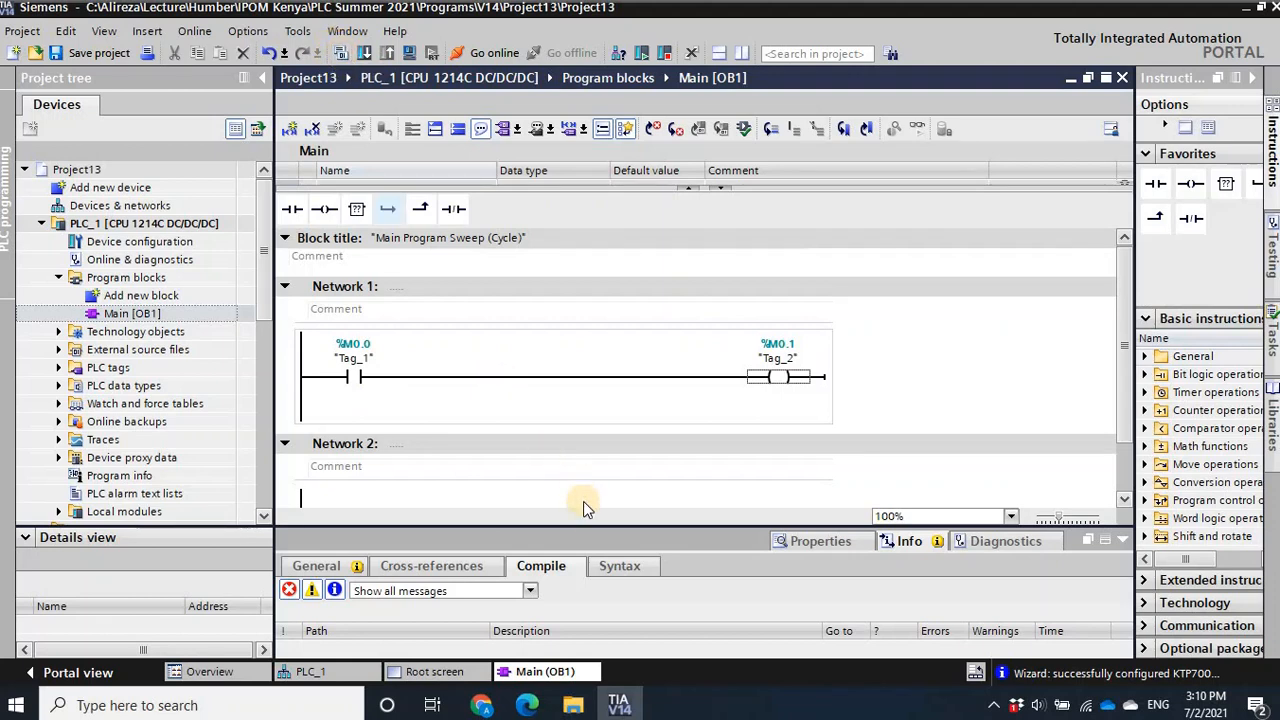
drag(583, 526, 582, 449)
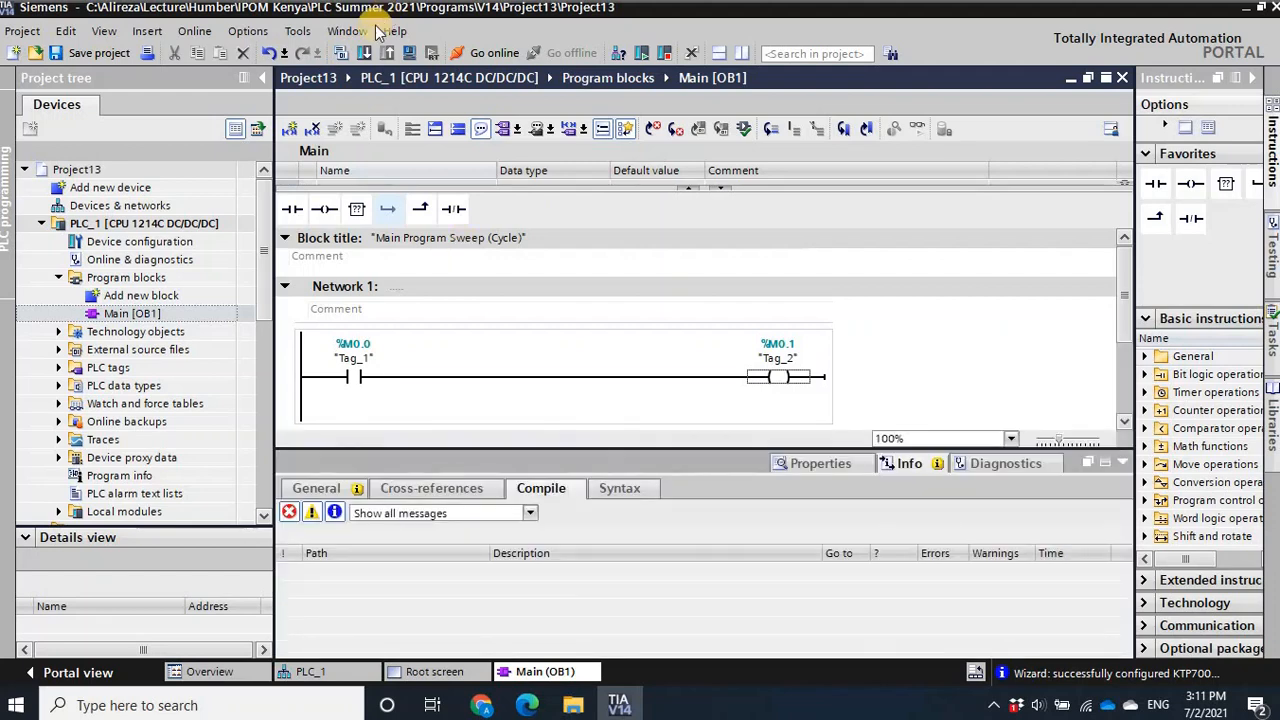
click(342, 56)
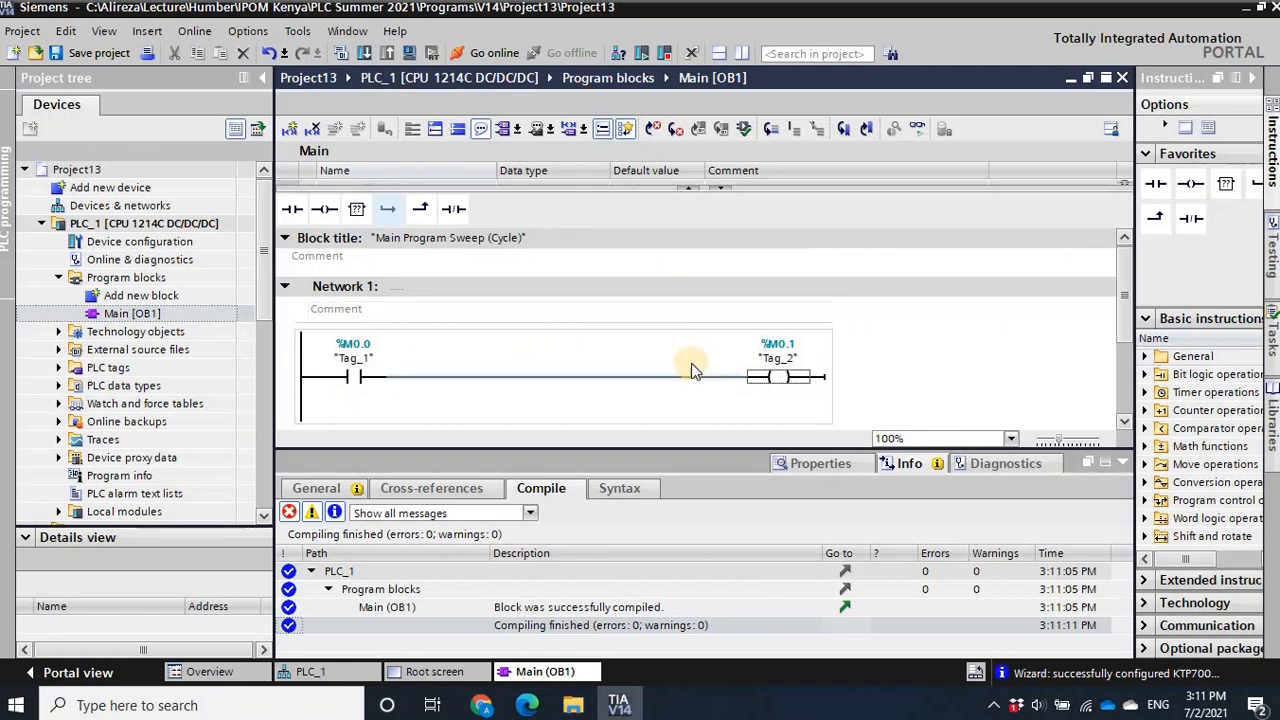
- Collapse PLC_1 in the project tree and open the Root screen of HMI_1
click(58, 278)
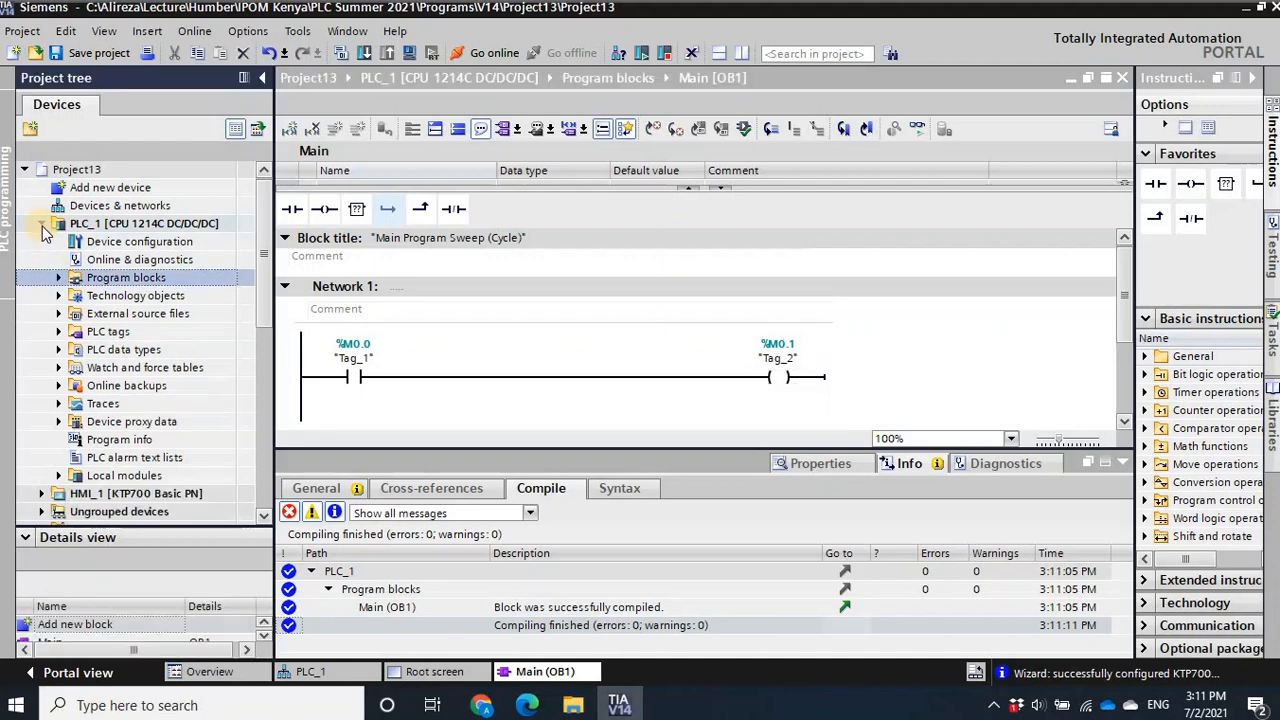
click(42, 224)
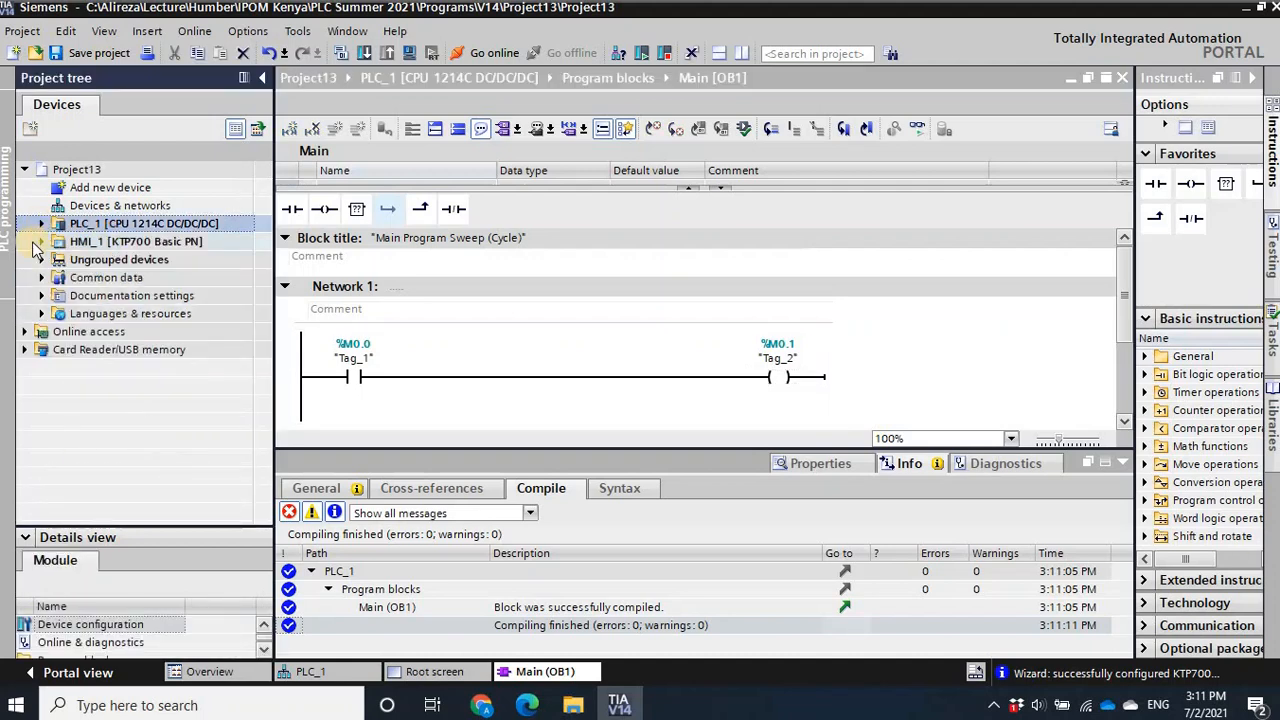
click(41, 242)
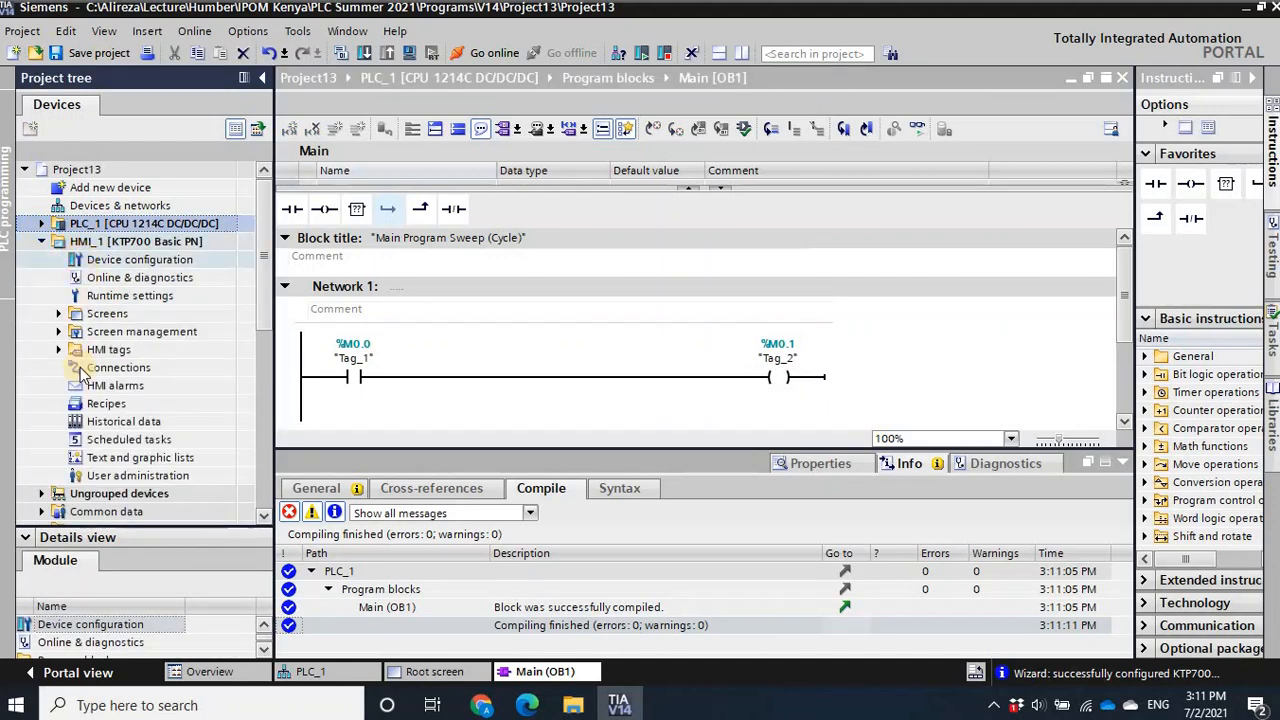
click(60, 315)
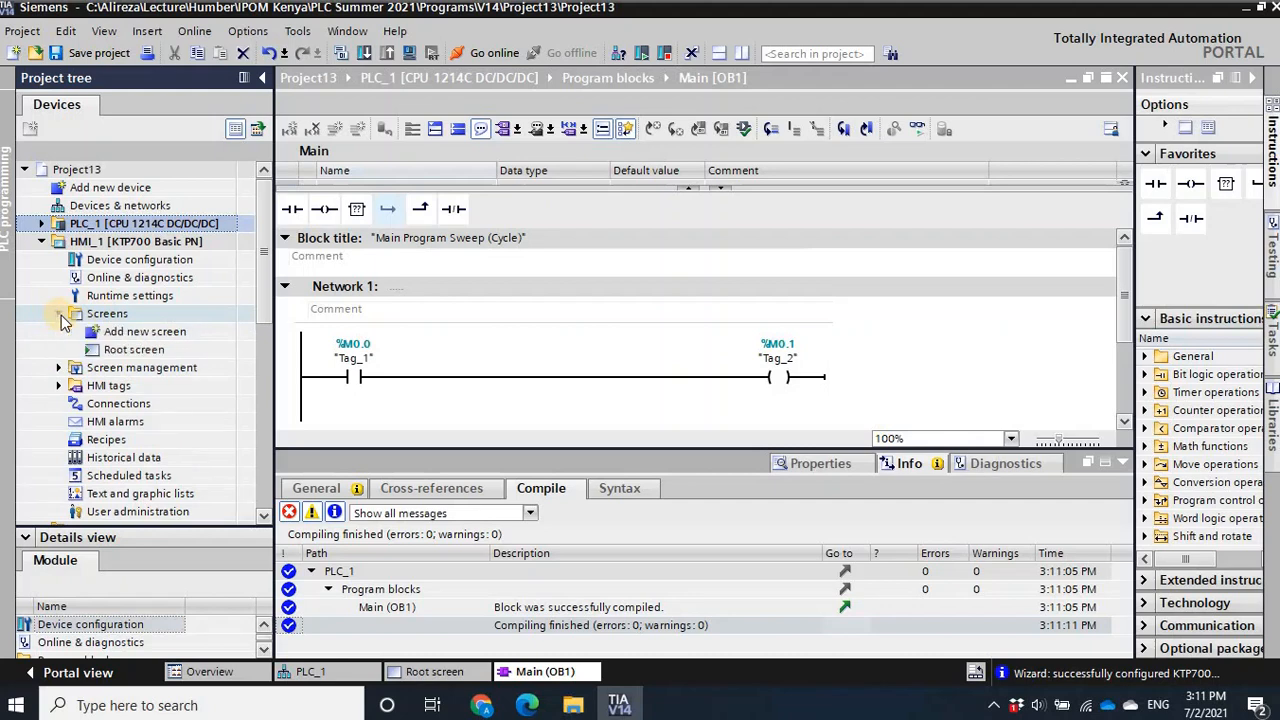
double_click(120, 352)
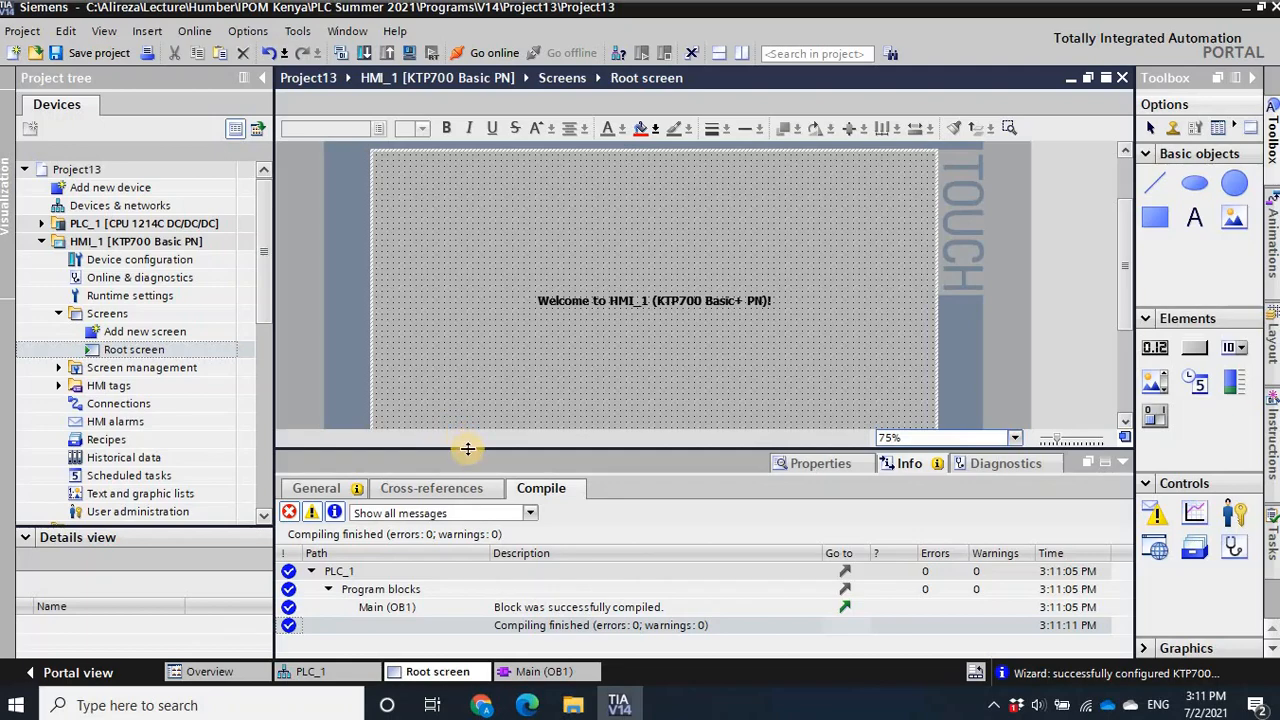
- Enlarge the screen editing area and delete the welcome text from the root screen
drag(467, 447, 467, 505)
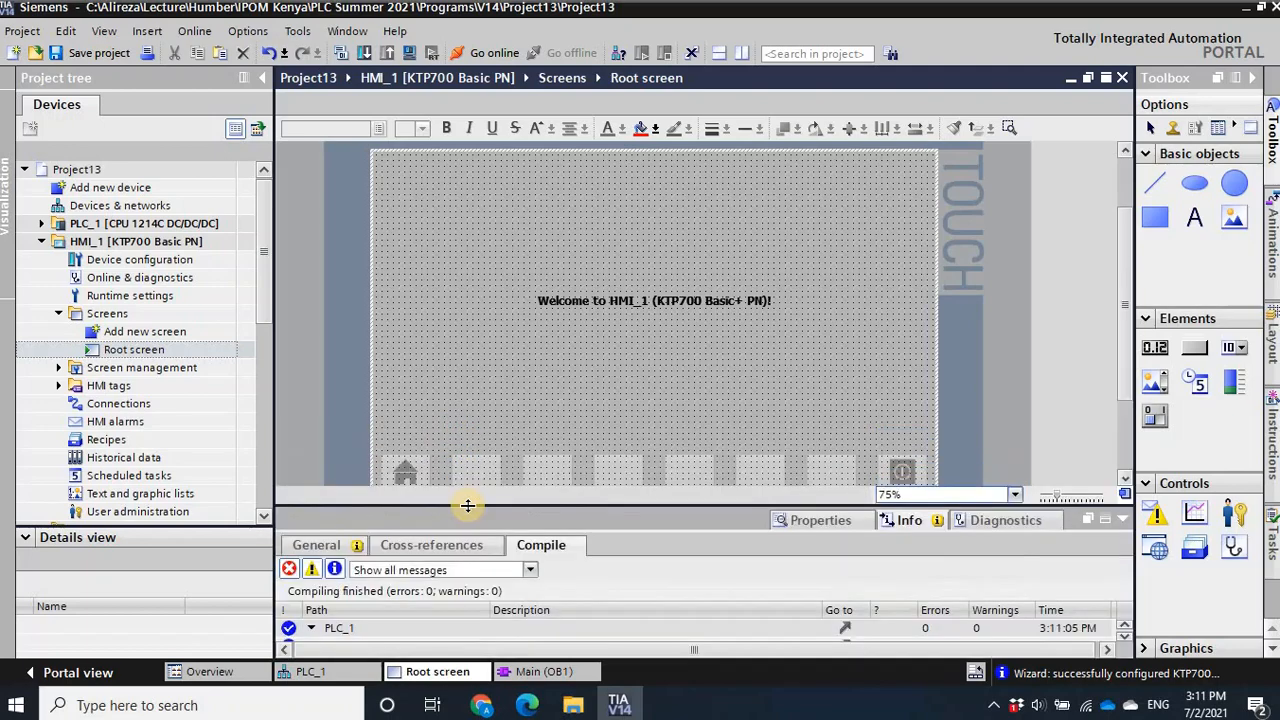
click(620, 298)
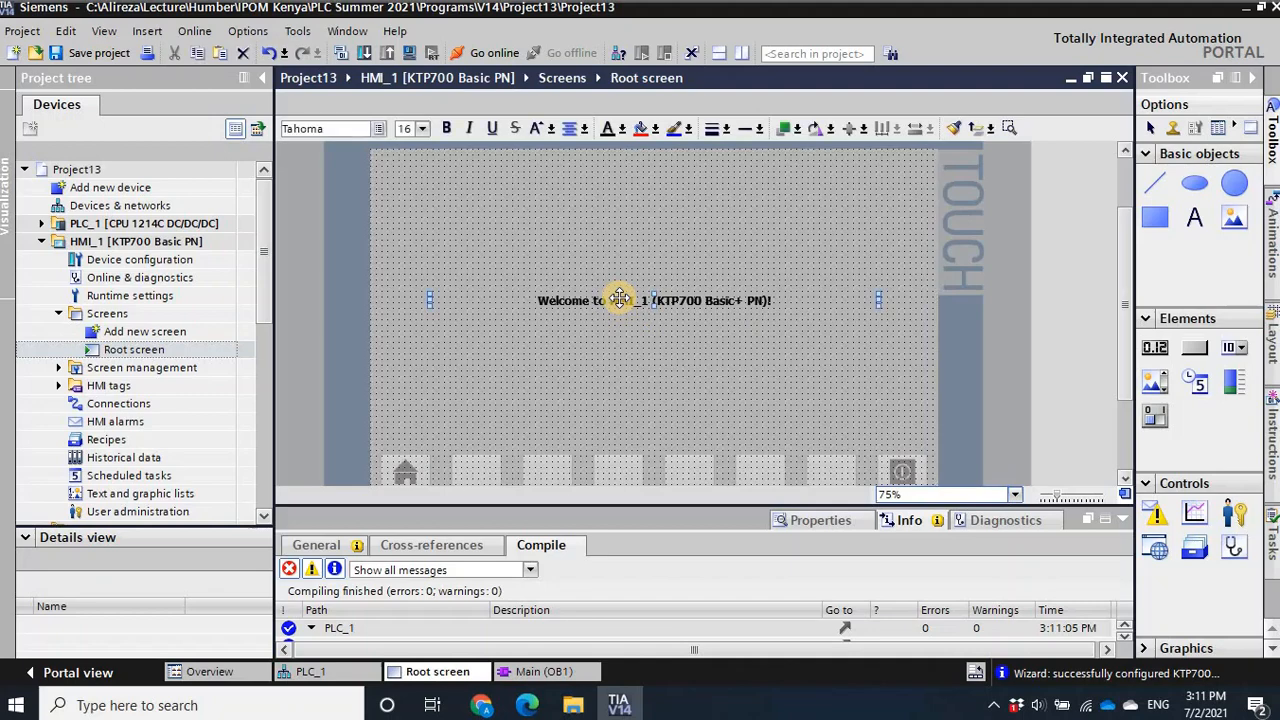
key(Delete)
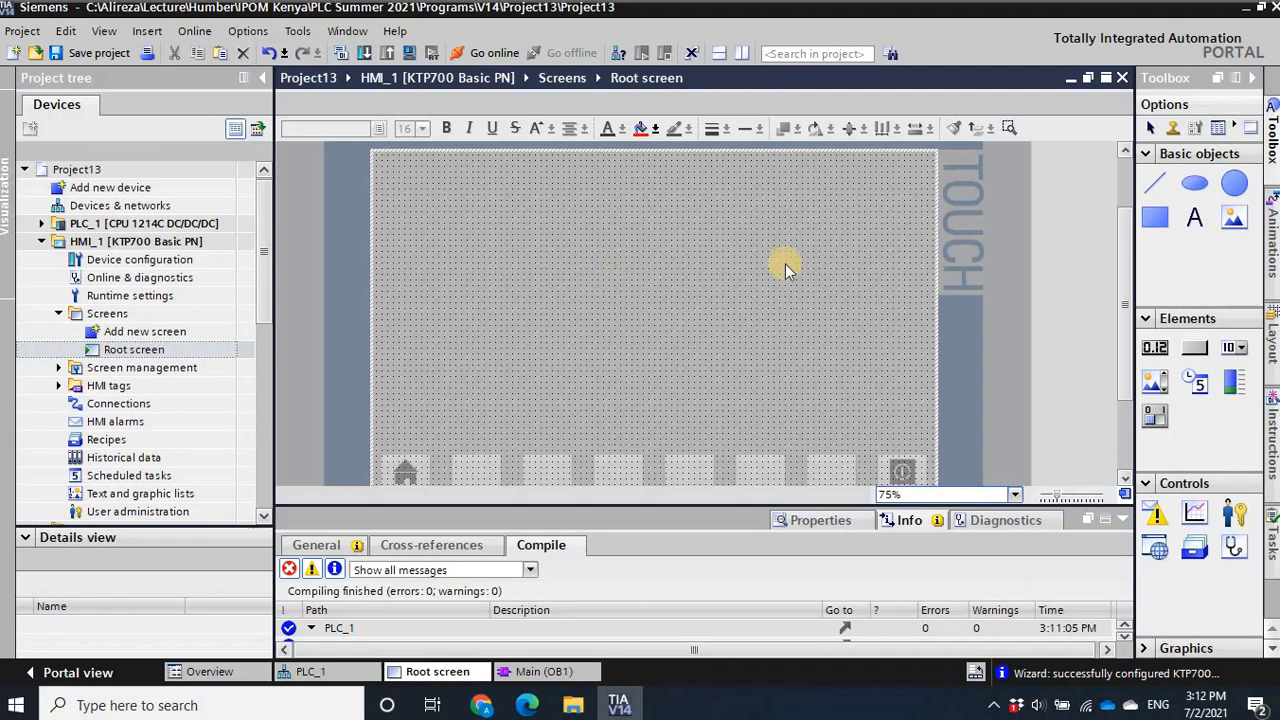
- Draw a circle in the upper part of the root screen and a rectangle beside it
click(1234, 183)
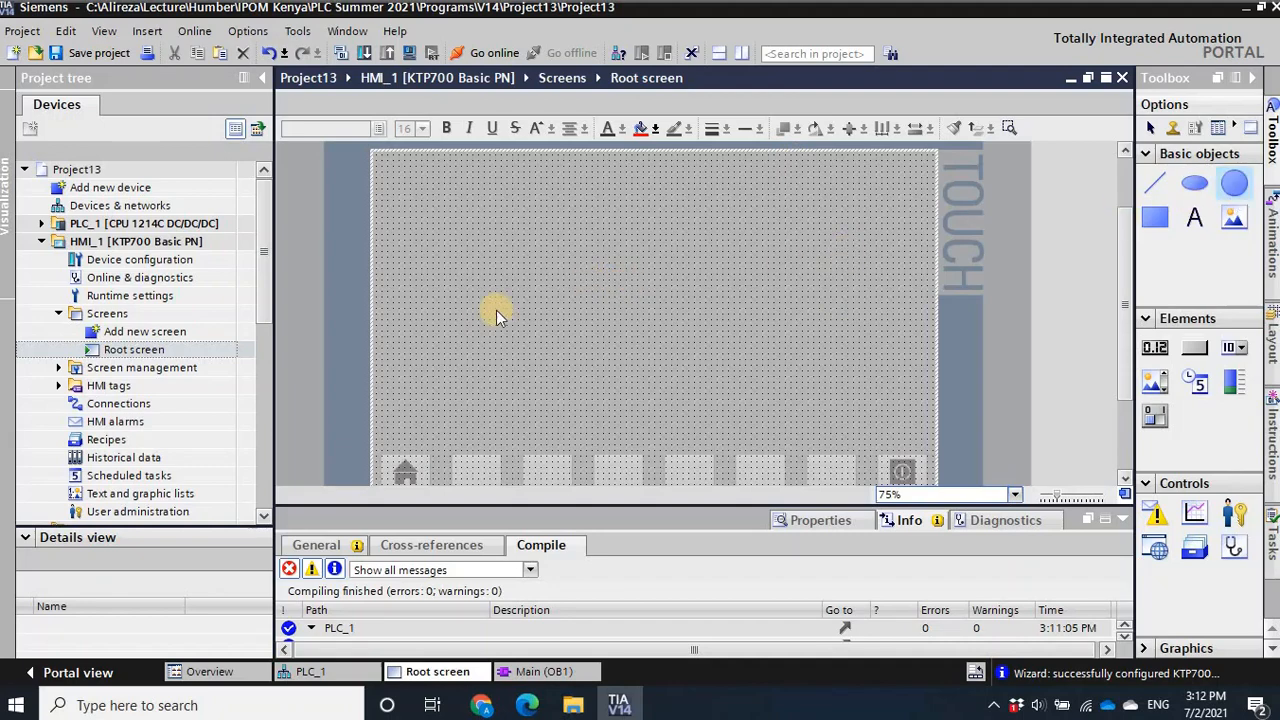
drag(452, 234, 553, 298)
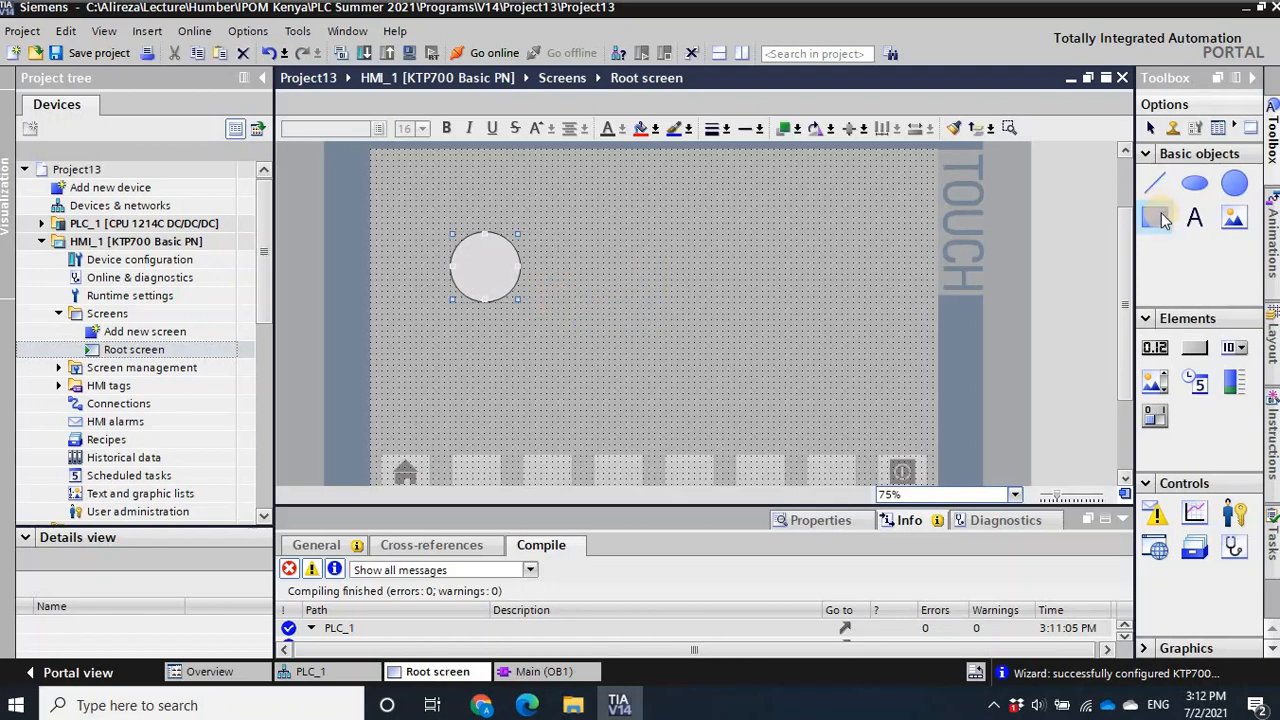
click(1161, 220)
mouse_move(609, 233)
mouse_down()
mouse_move(760, 303)
mouse_move(731, 295)
mouse_up()
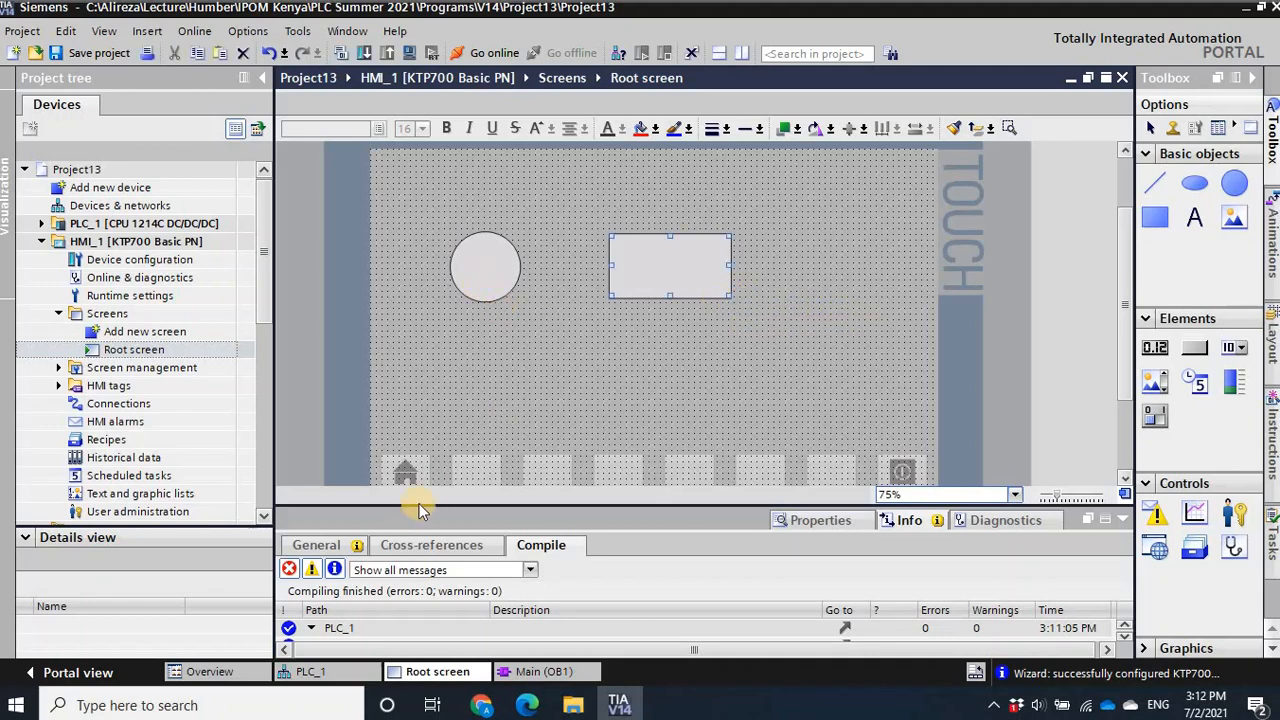
- Enlarge the inspector area and view the properties of the circle and of the rectangle
drag(414, 502, 429, 443)
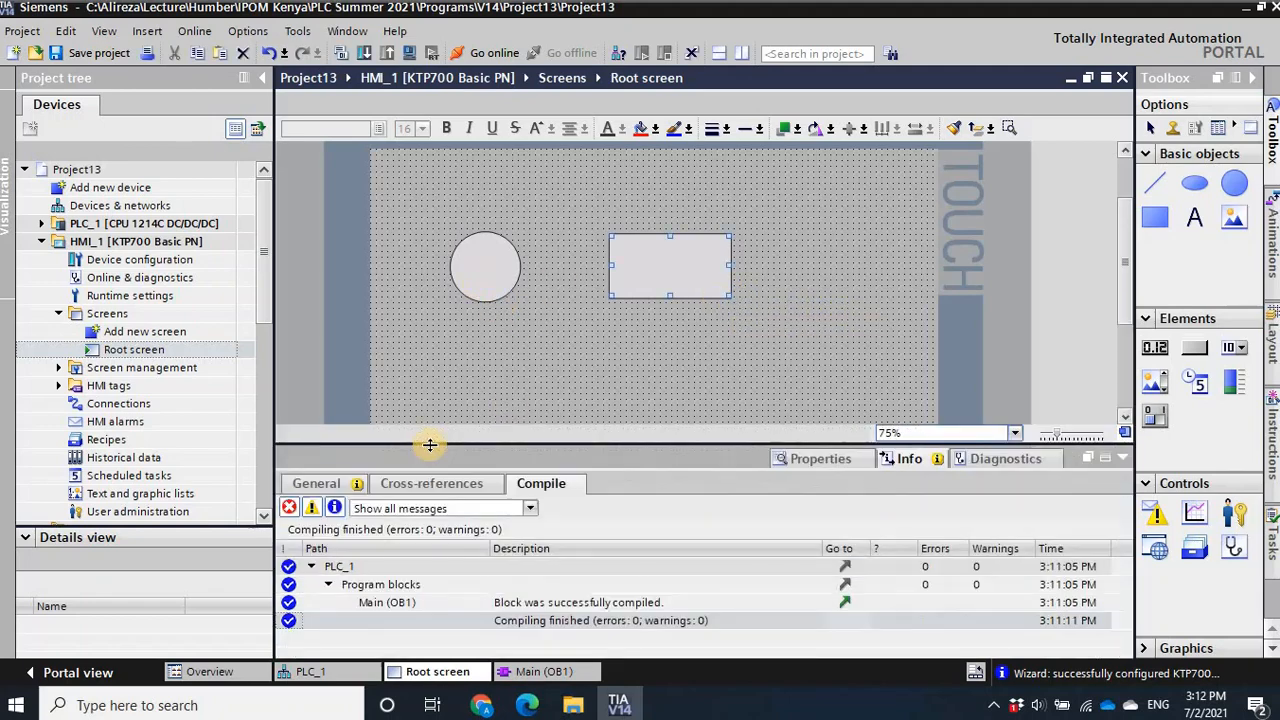
click(493, 267)
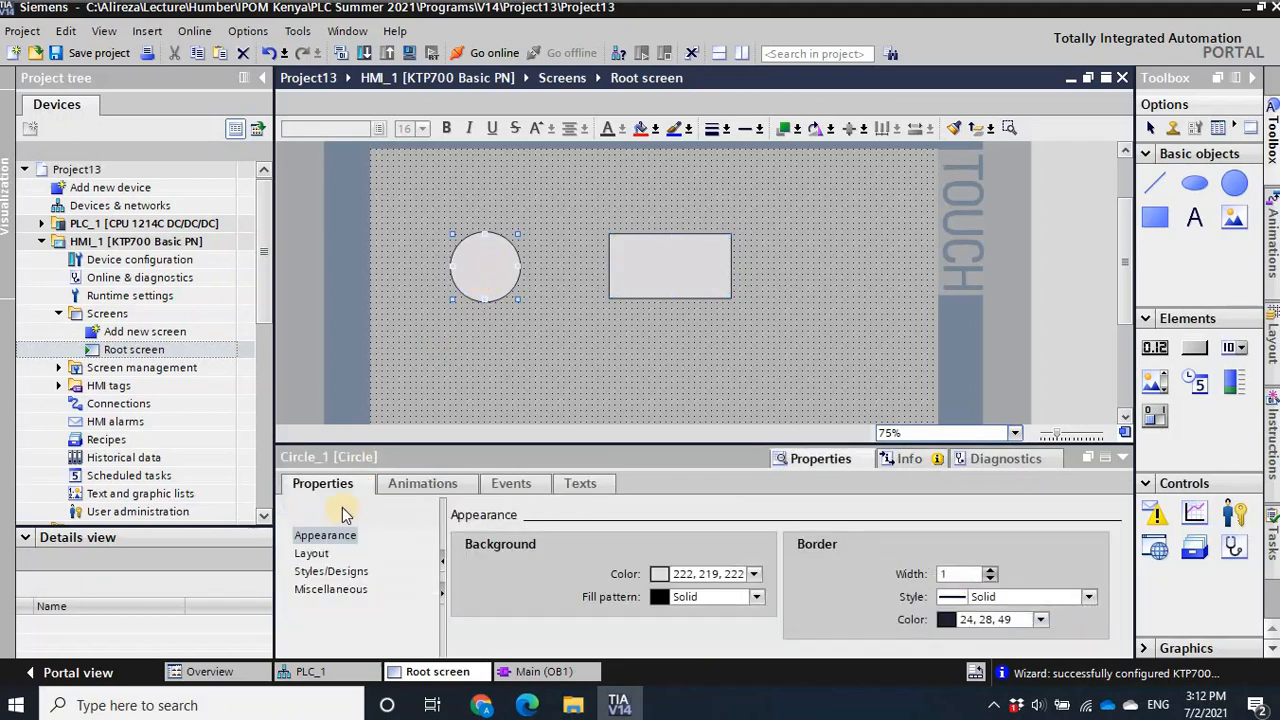
right_click(480, 257)
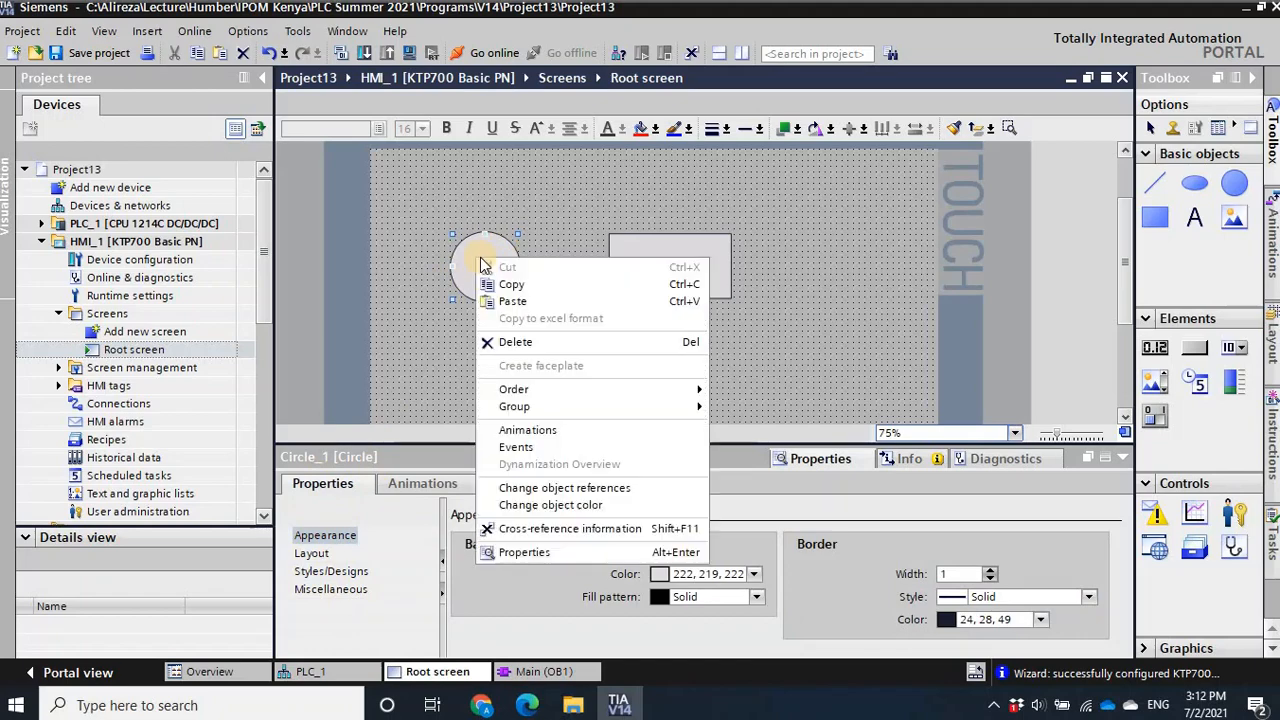
click(517, 557)
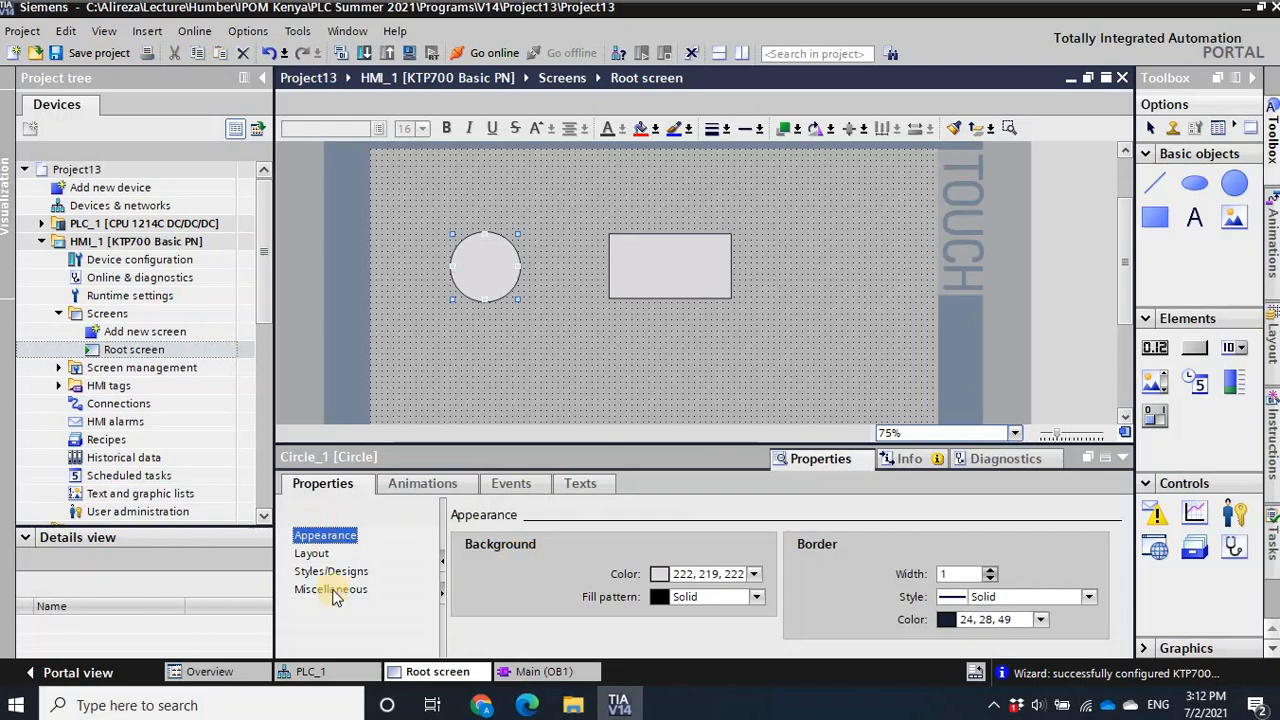
click(654, 254)
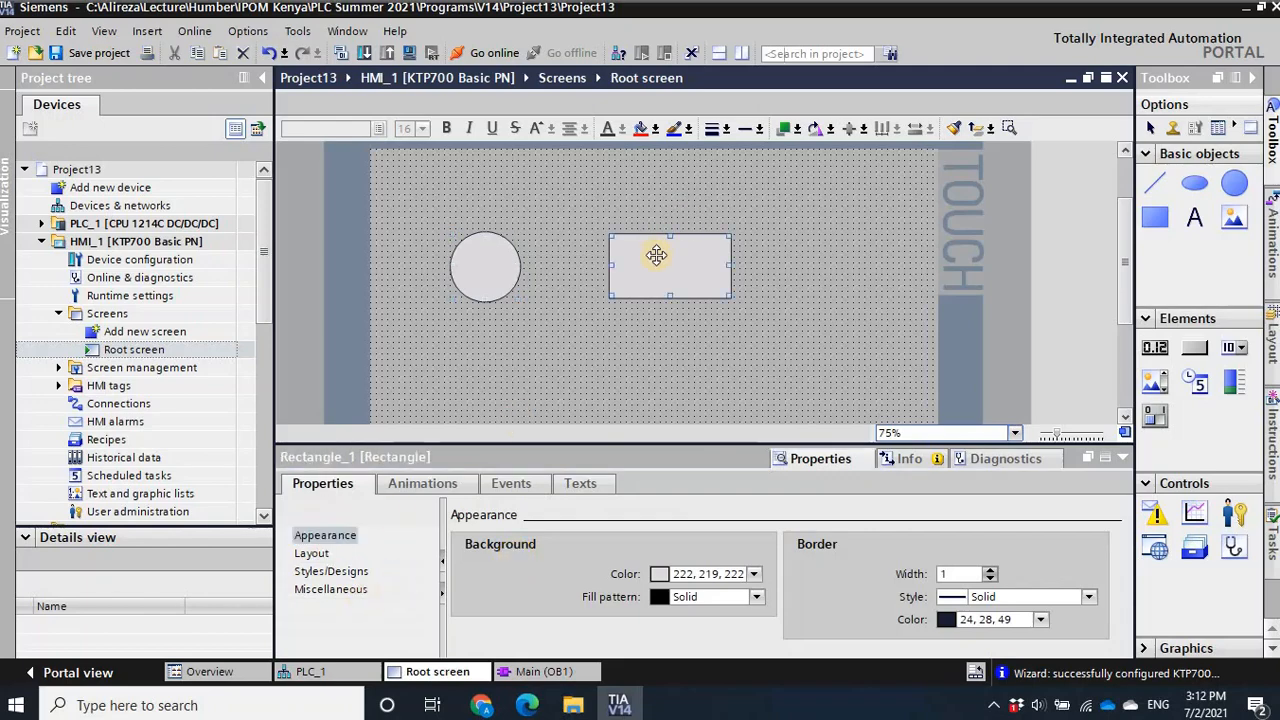
right_click(652, 258)
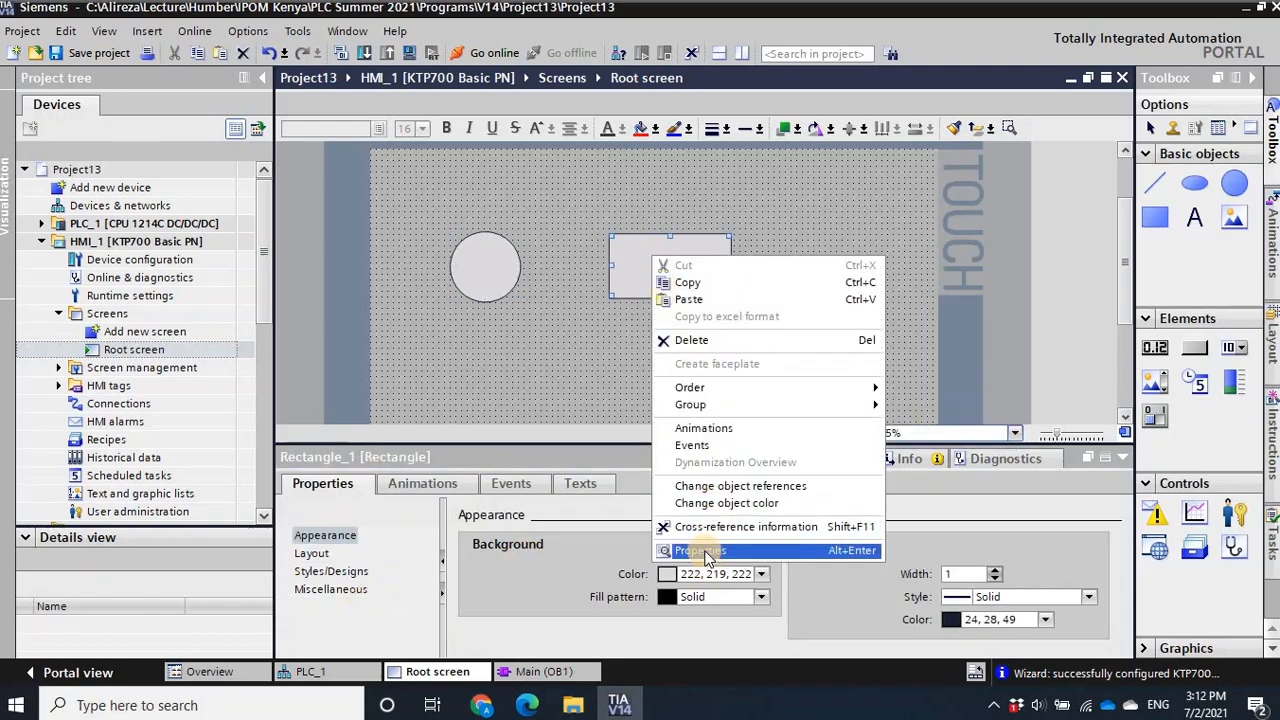
click(740, 550)
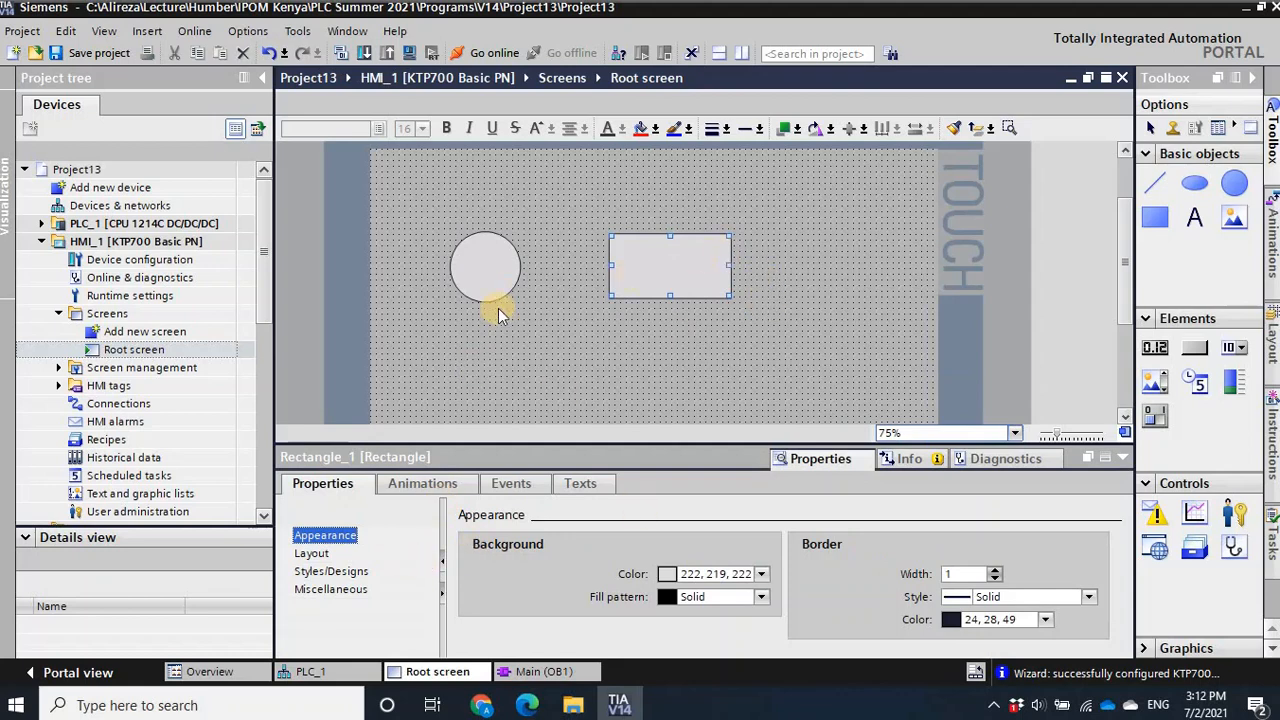
- Add an Appearance display animation to the circle
click(496, 272)
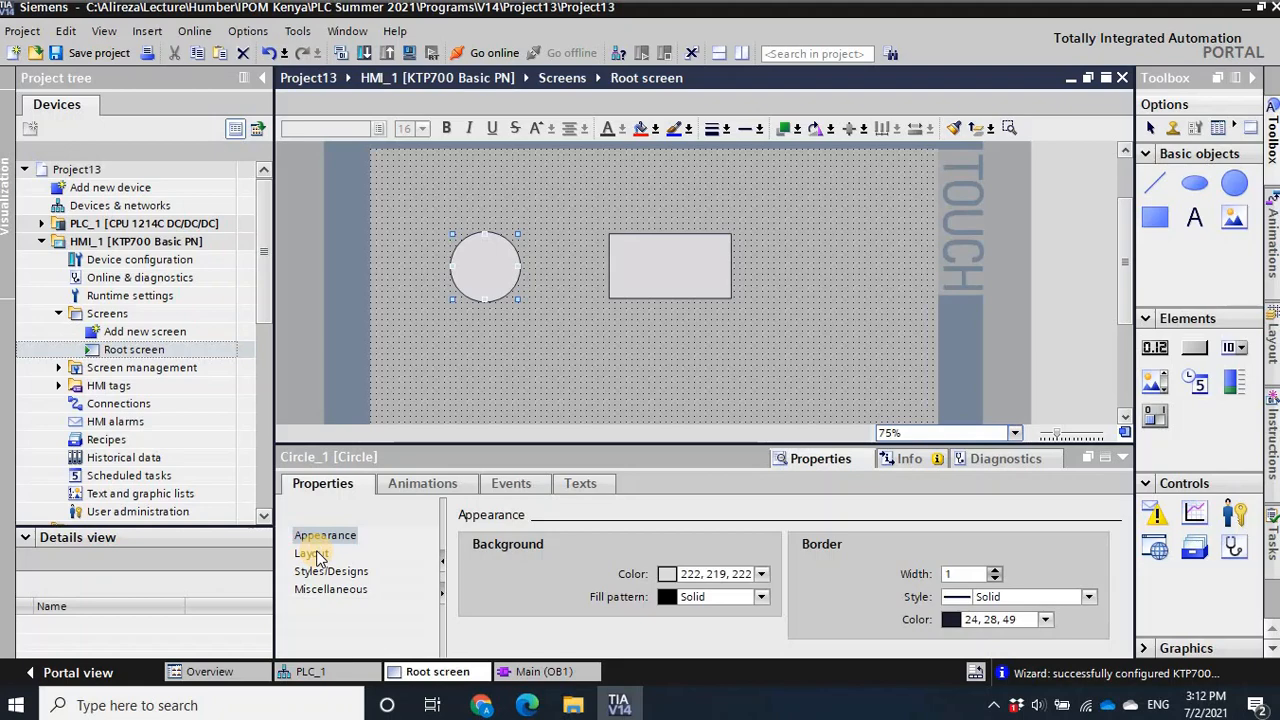
click(408, 486)
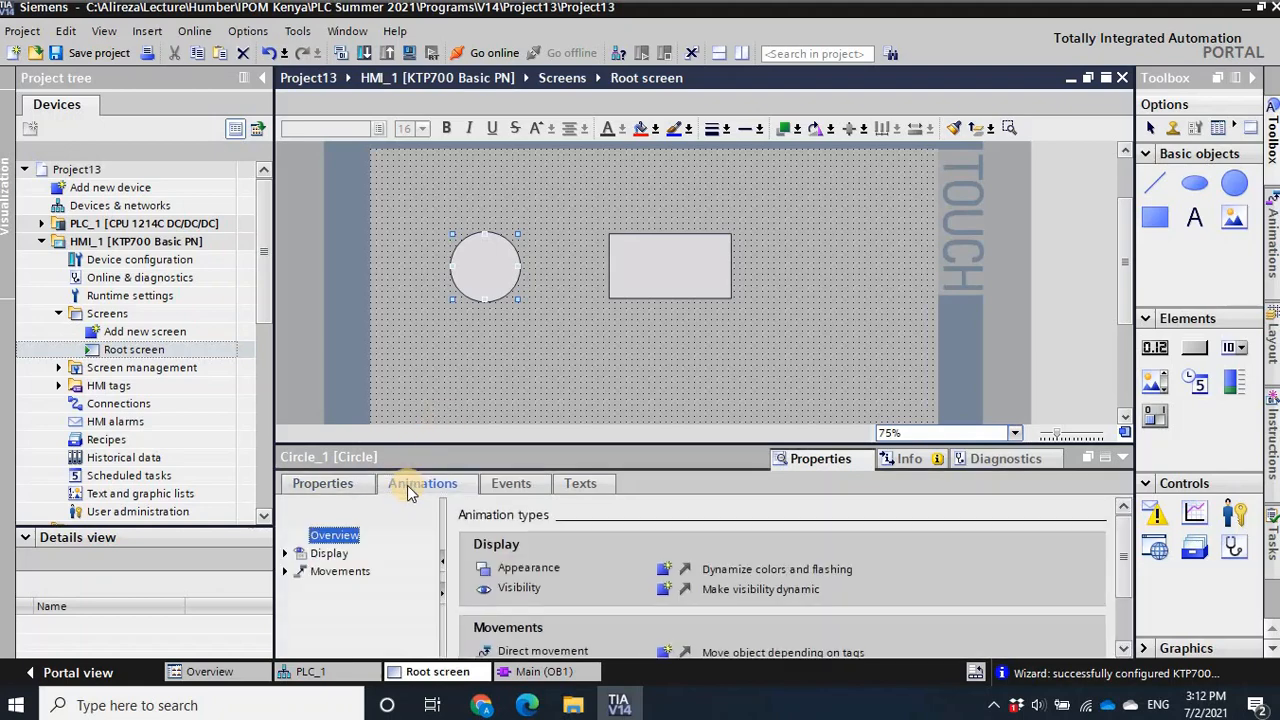
click(285, 553)
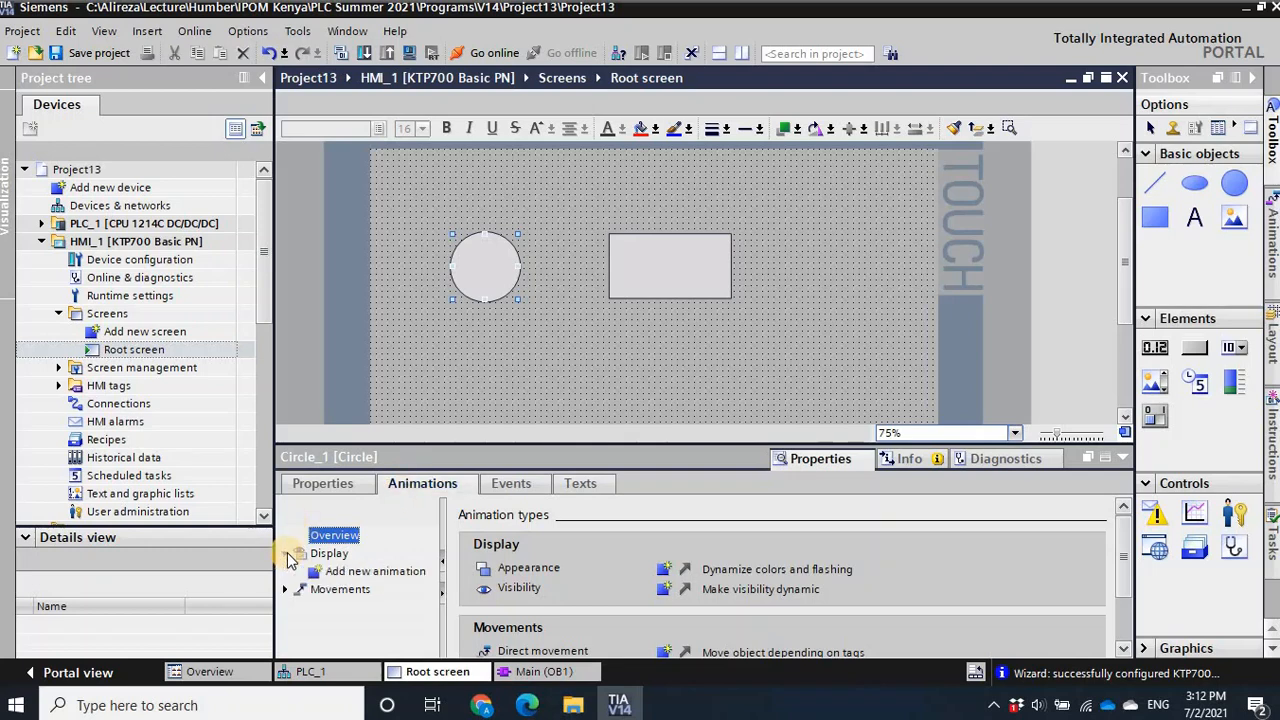
double_click(358, 572)
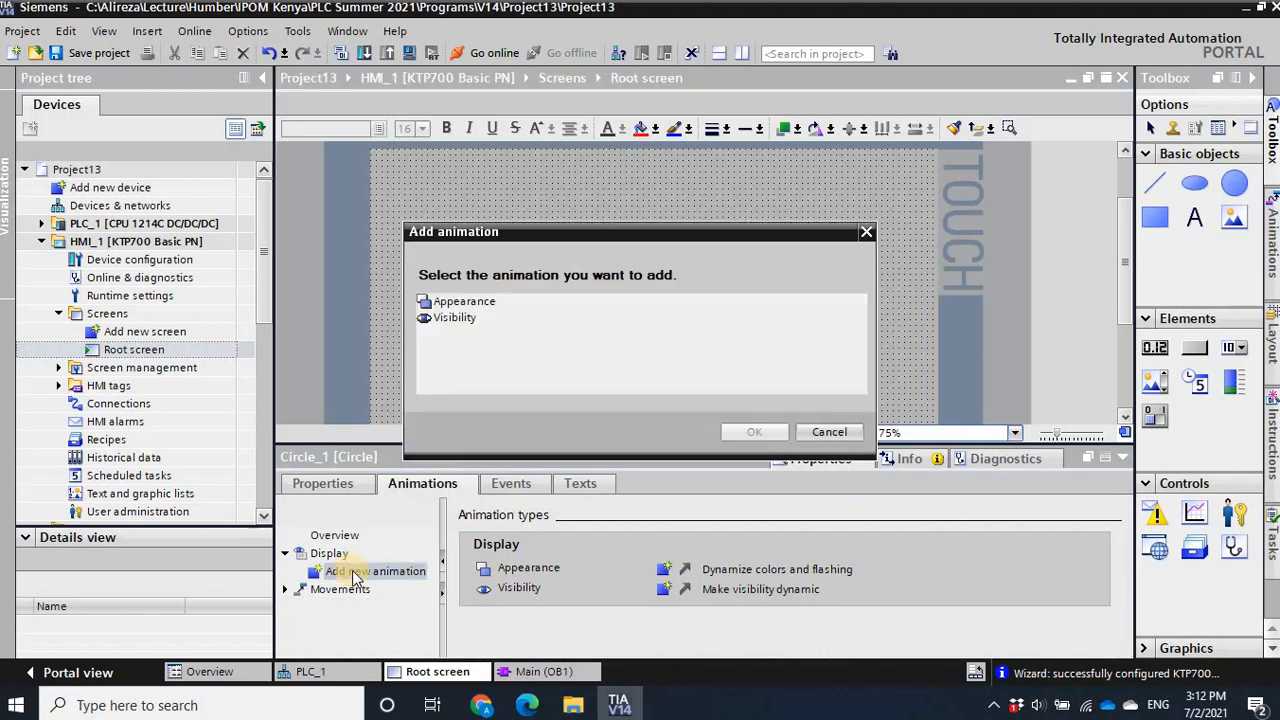
click(458, 302)
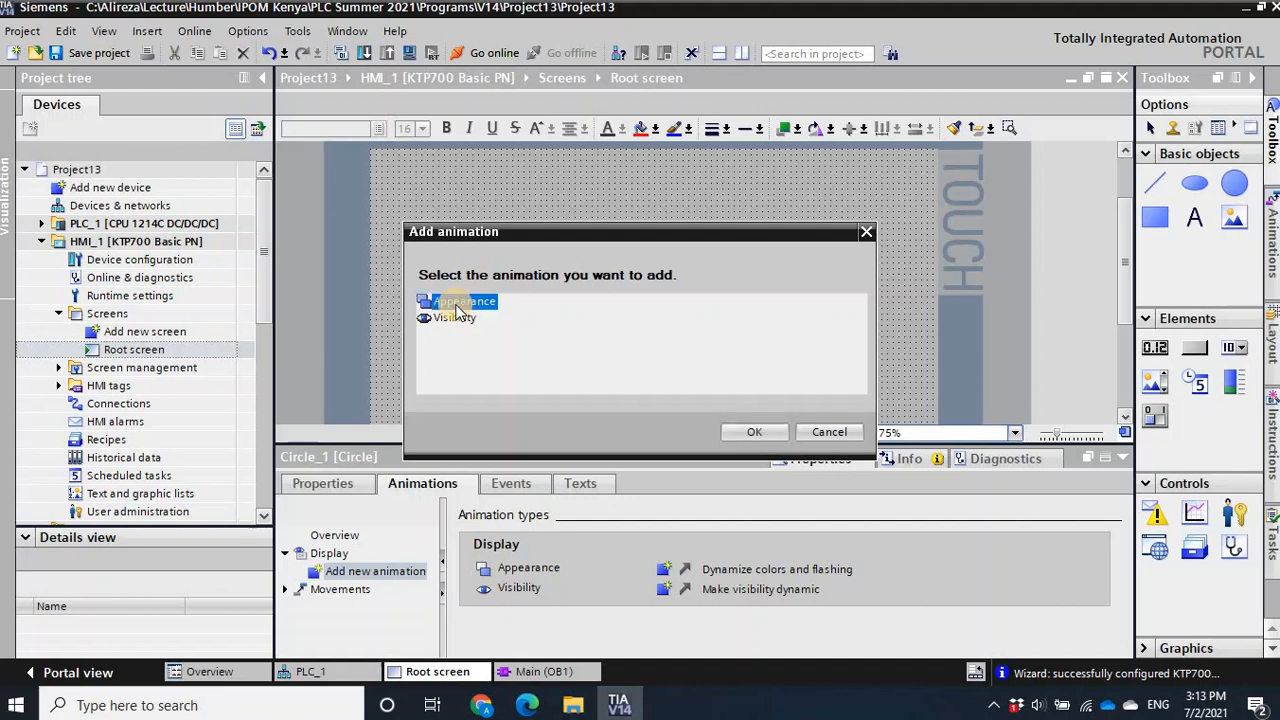
click(750, 431)
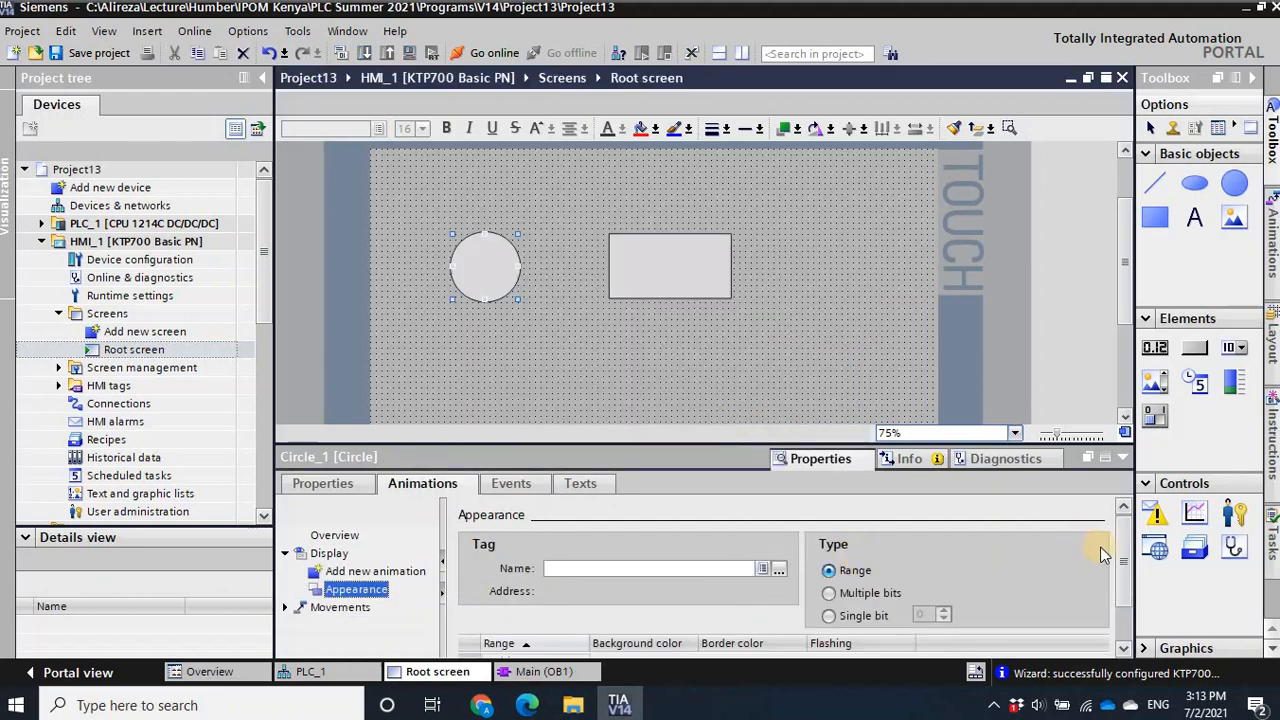
- Assign Tag_1 (%M0.0) from PLC_1's default tag table to the circle's appearance animation
scroll(1122, 562, down, 1)
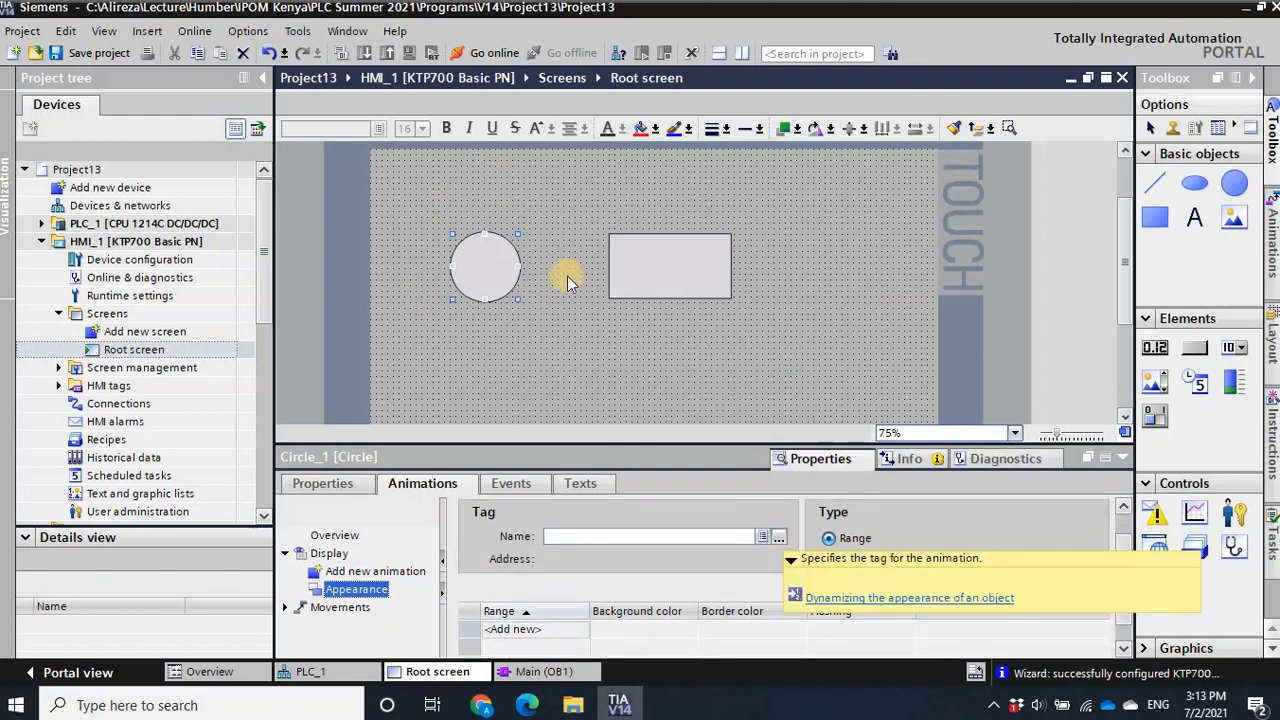
click(776, 540)
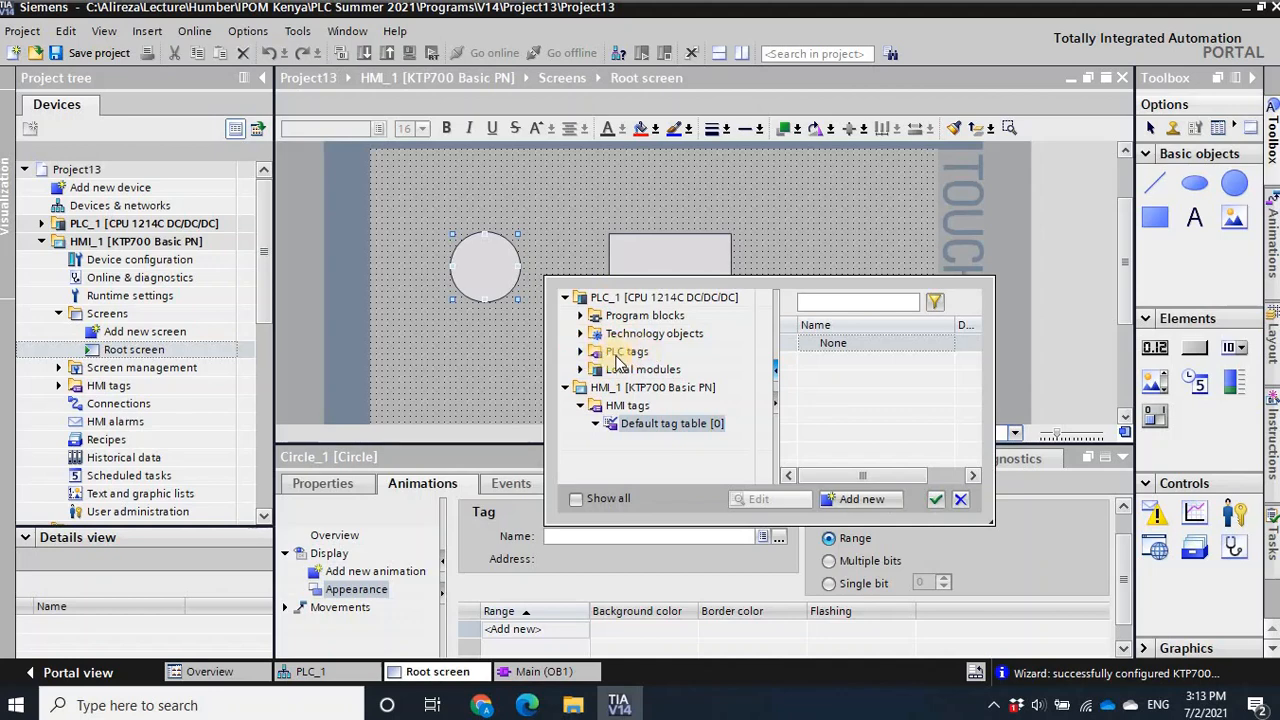
click(581, 352)
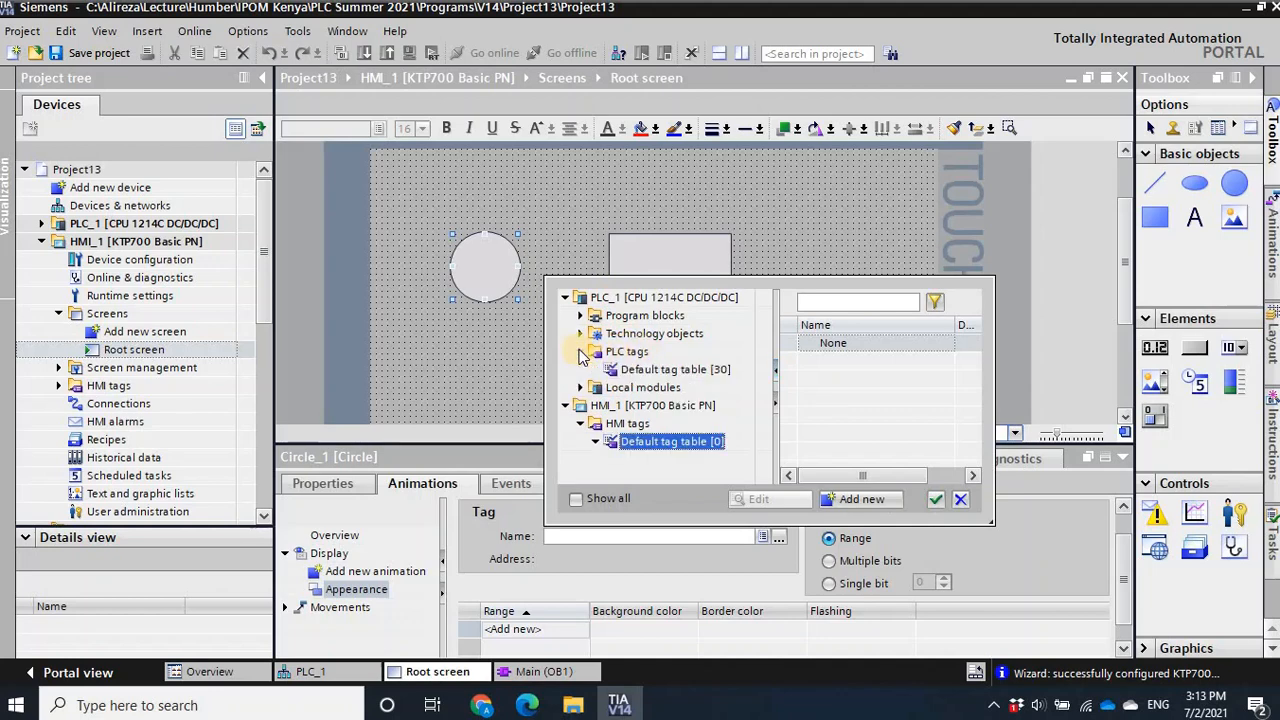
click(662, 370)
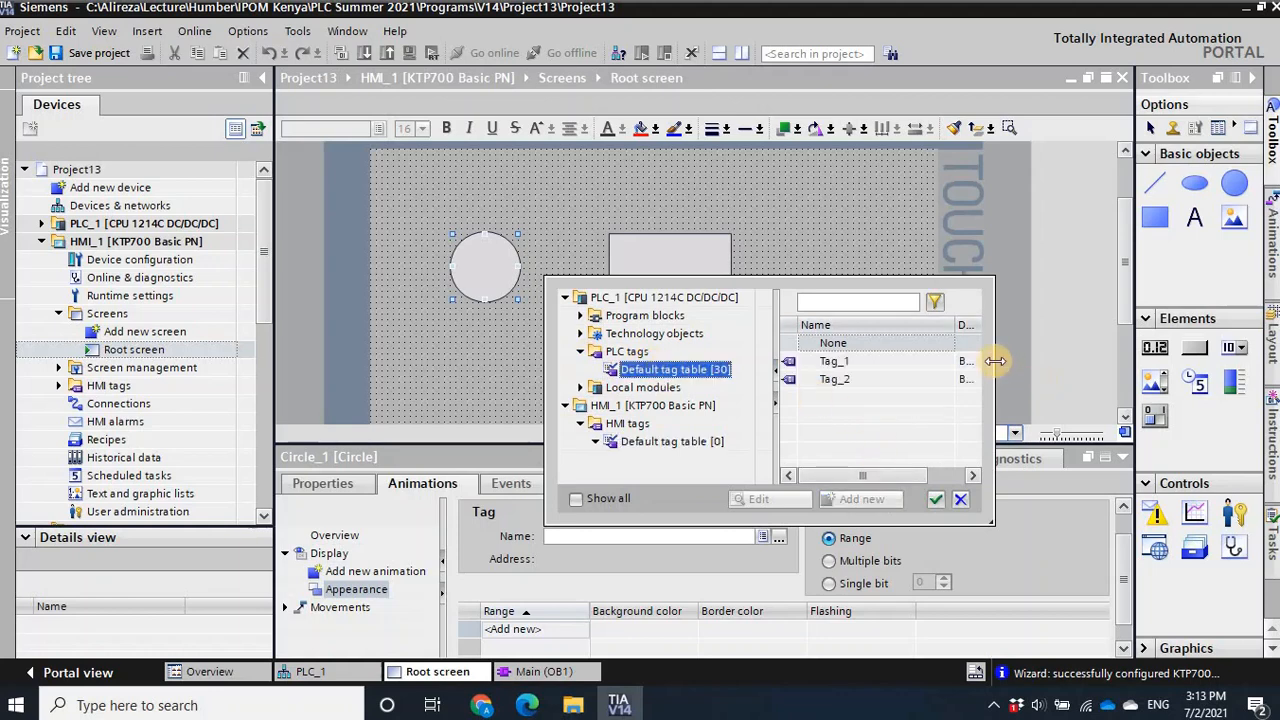
drag(994, 360, 1095, 352)
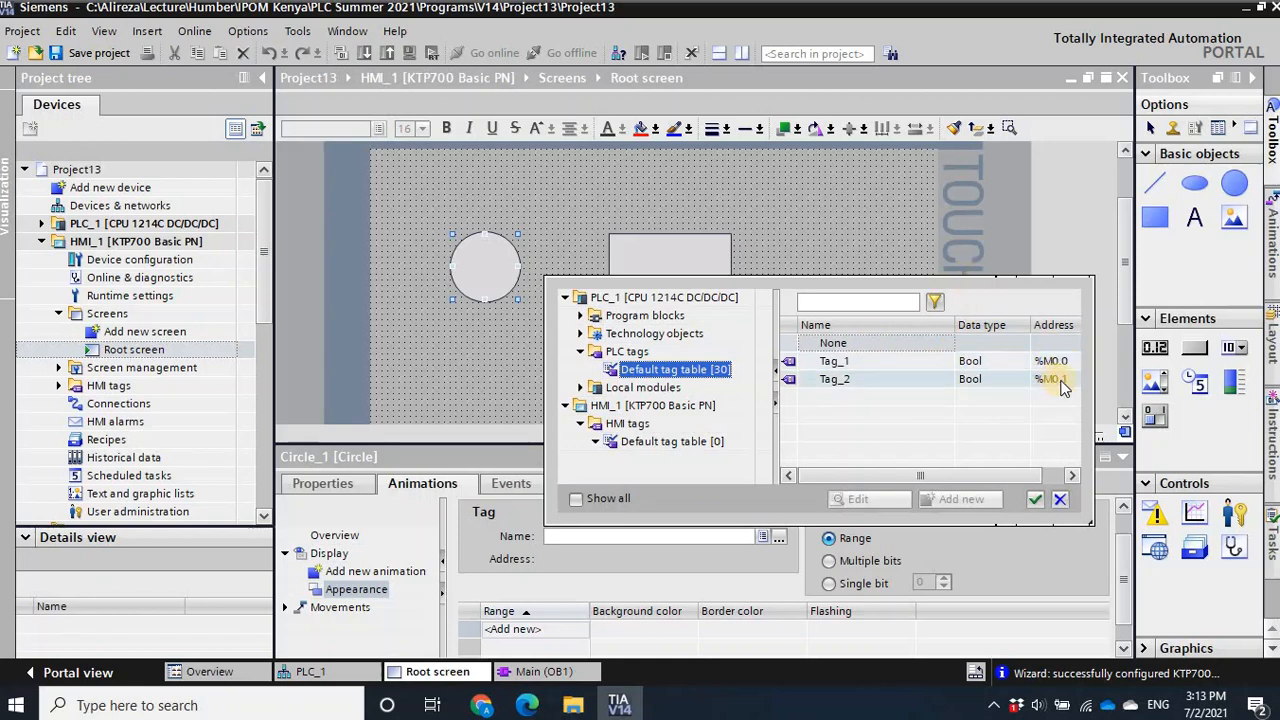
click(856, 360)
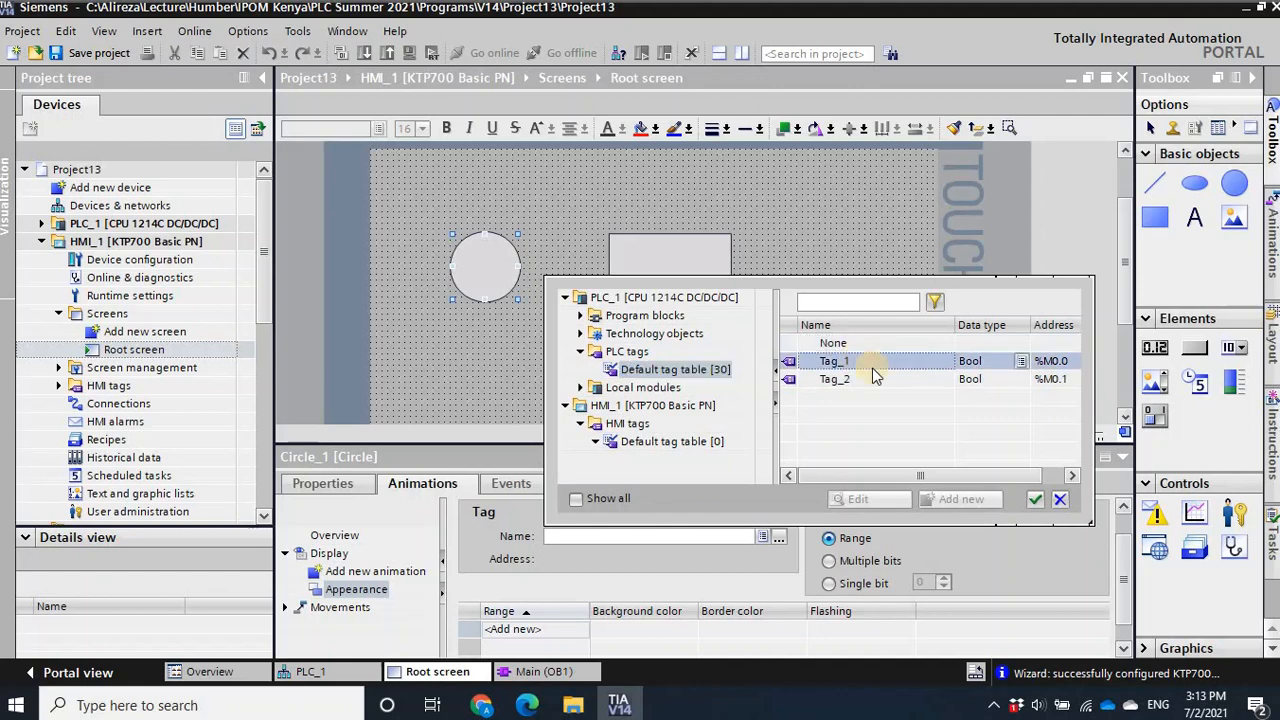
click(1036, 500)
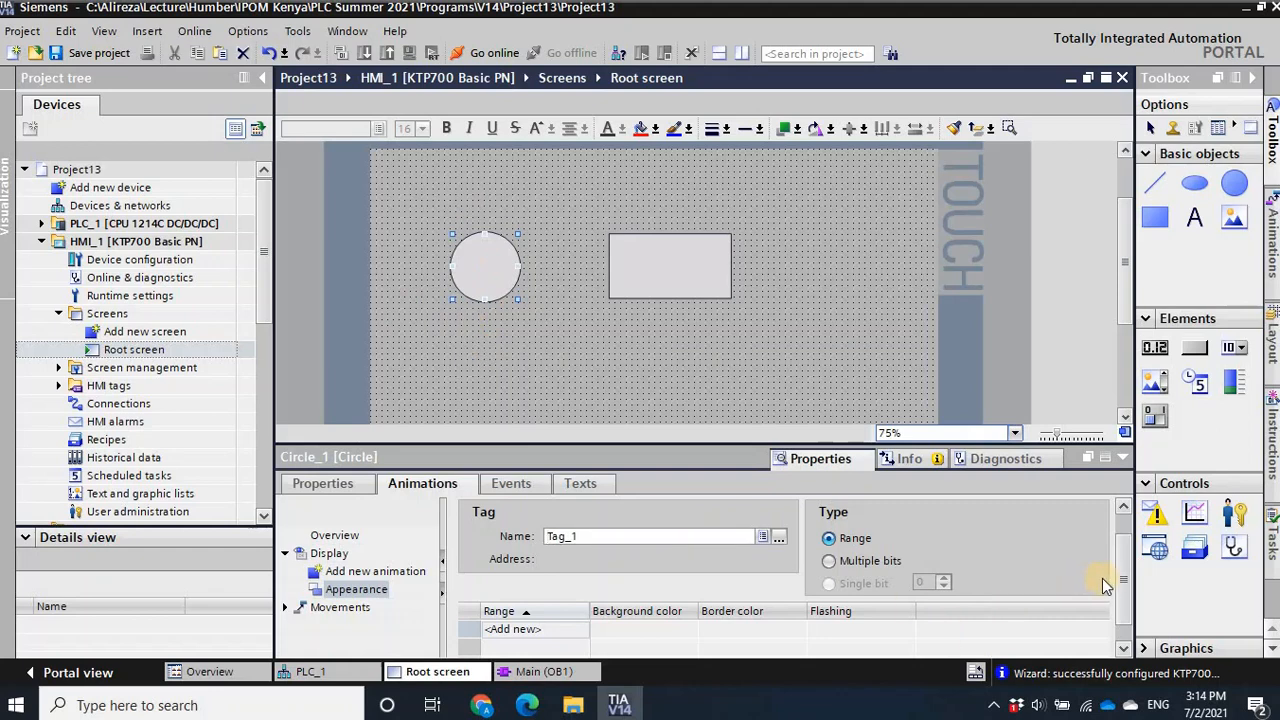
- Add range 0 to the circle's appearance animation with a blue background color (0, 0, 255)
drag(1122, 593, 1122, 614)
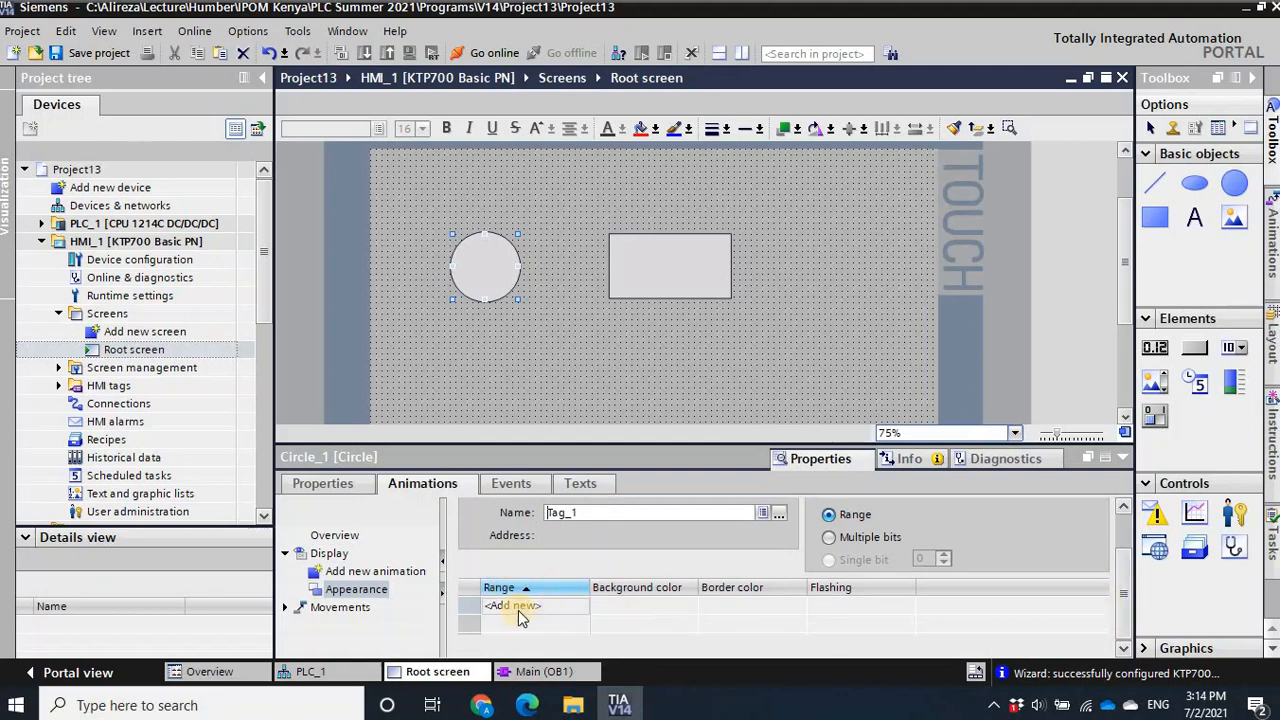
click(630, 612)
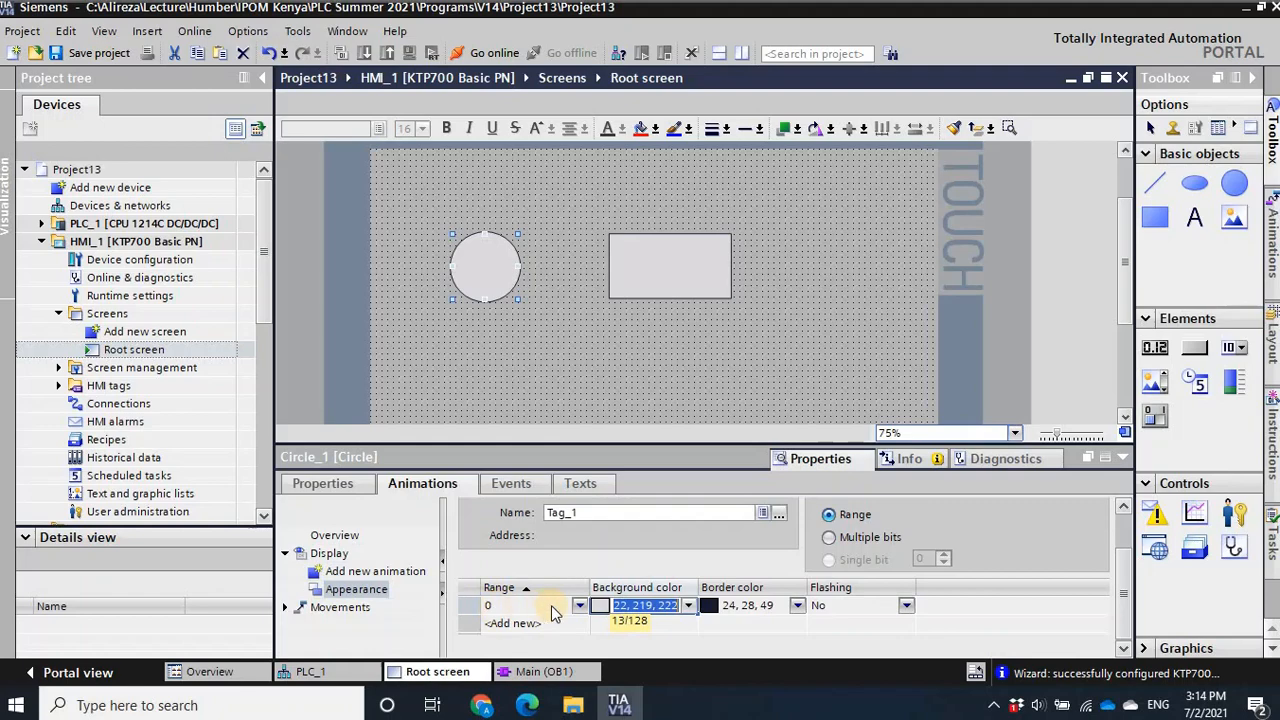
click(691, 607)
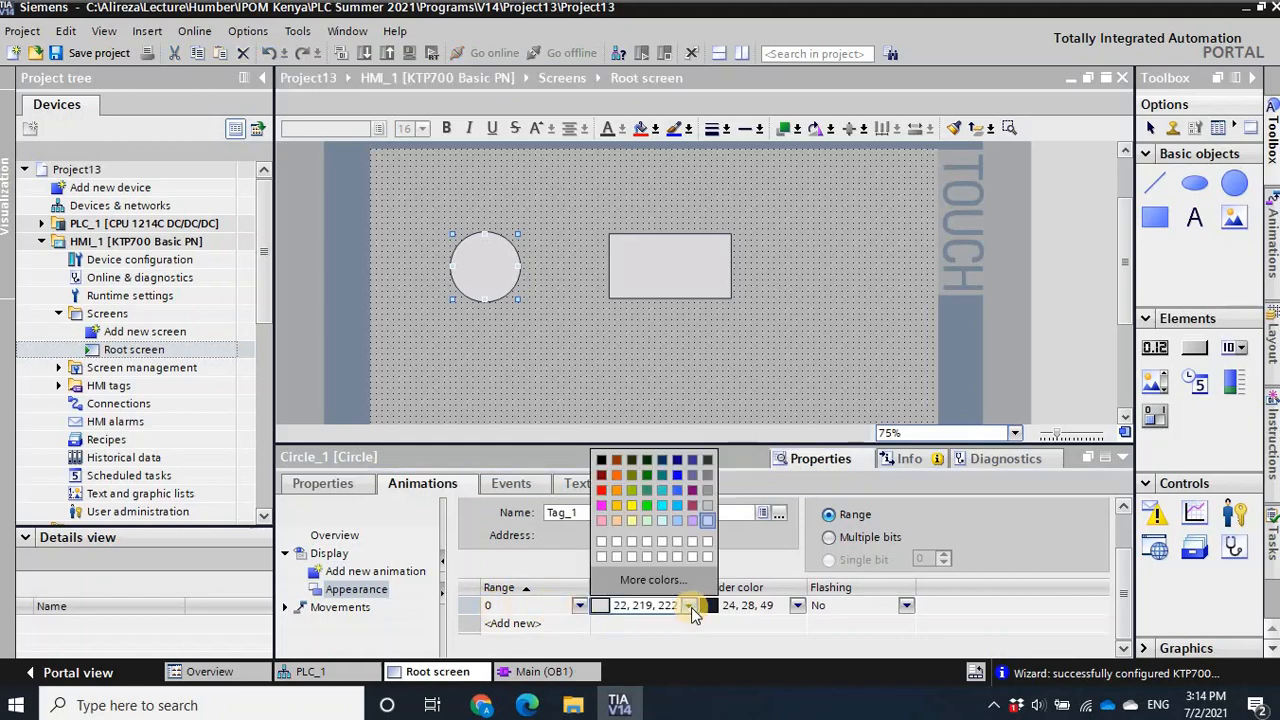
click(679, 478)
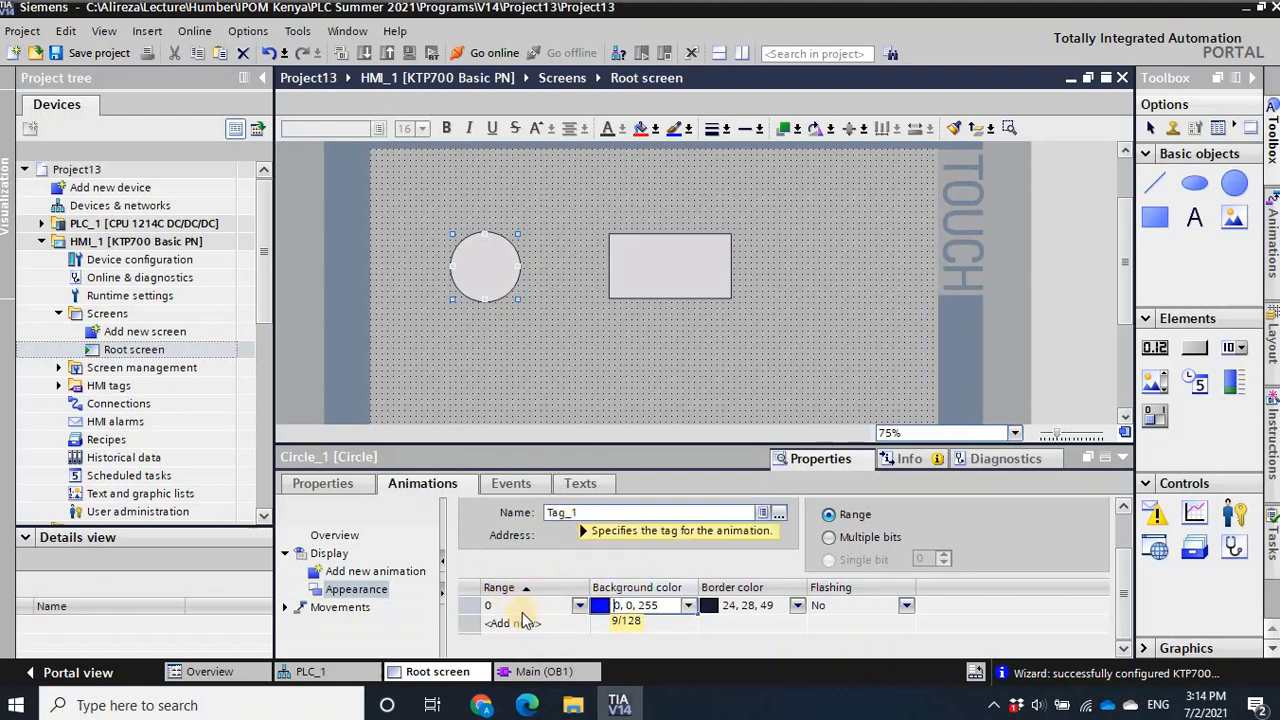
click(585, 628)
- Add range 1 to the circle's appearance animation with a red background color (255, 0, 0)
click(505, 623)
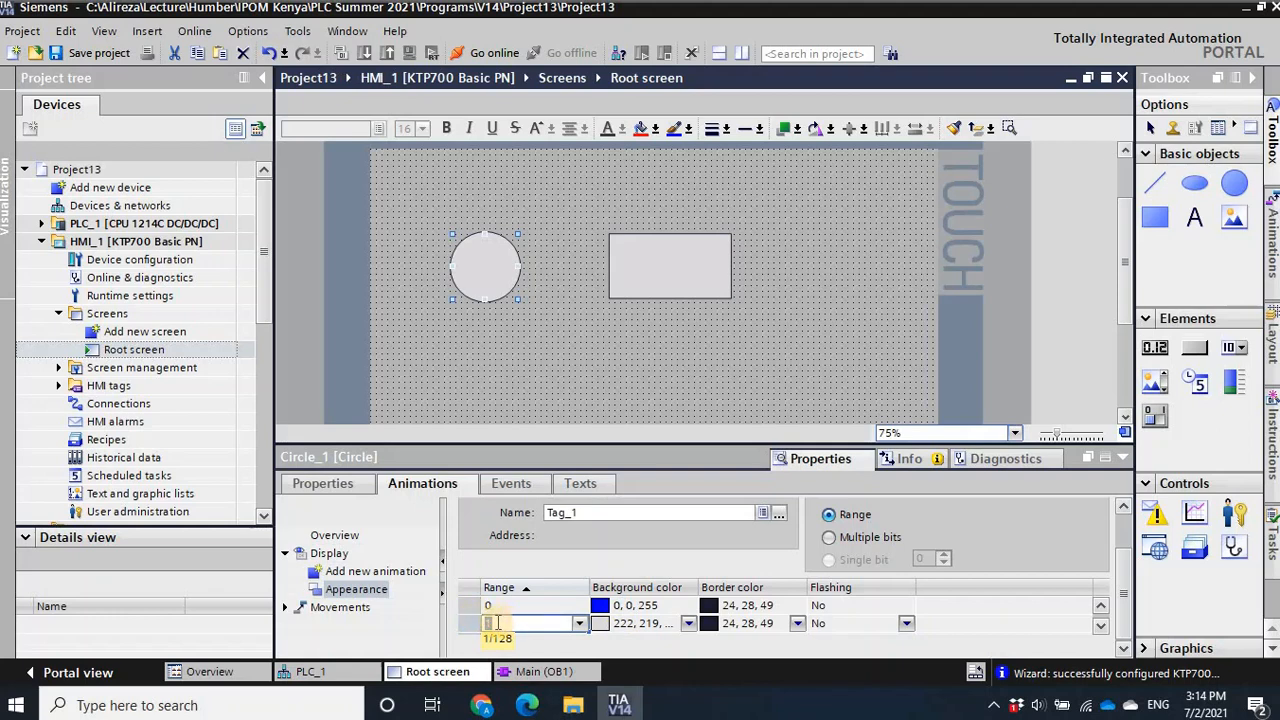
click(688, 625)
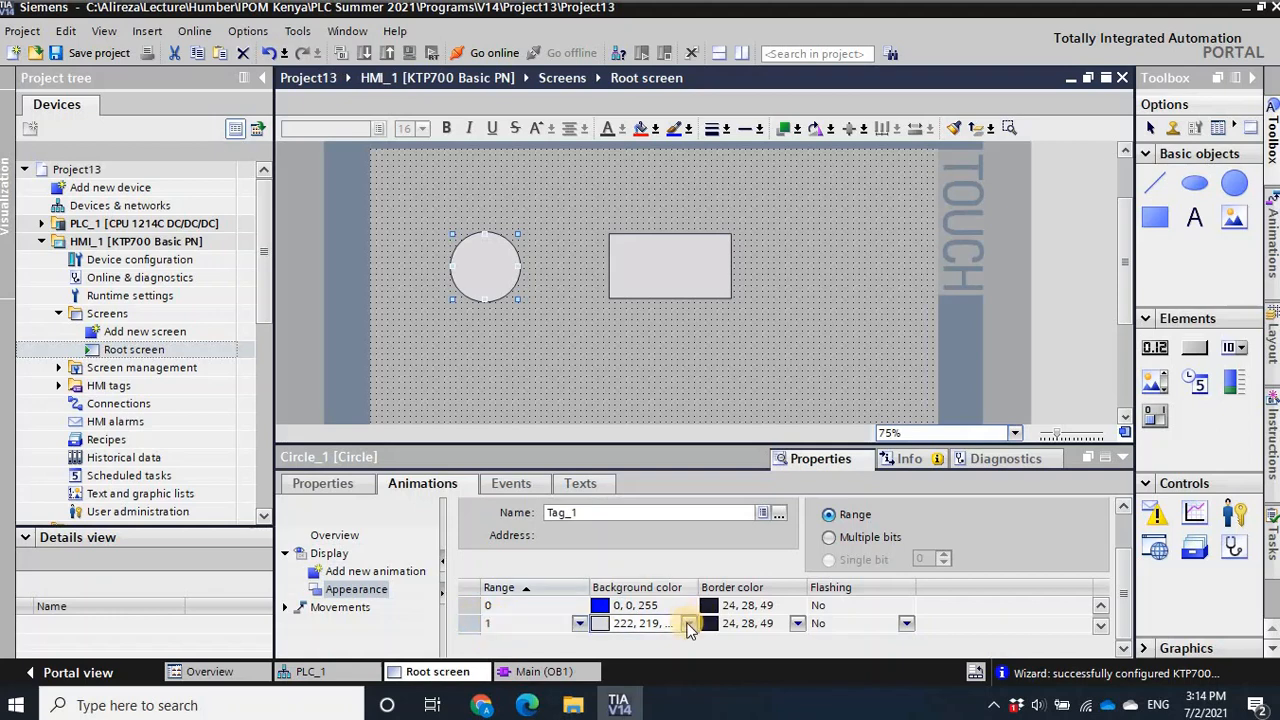
click(688, 627)
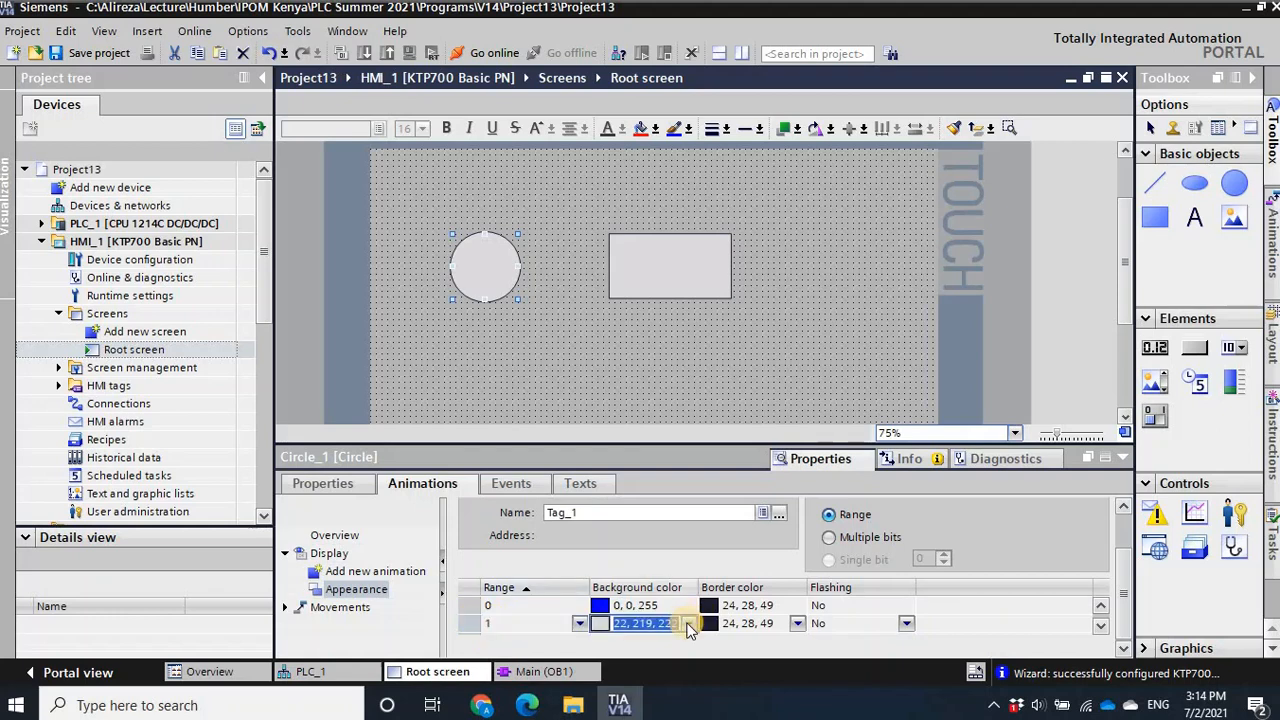
click(688, 624)
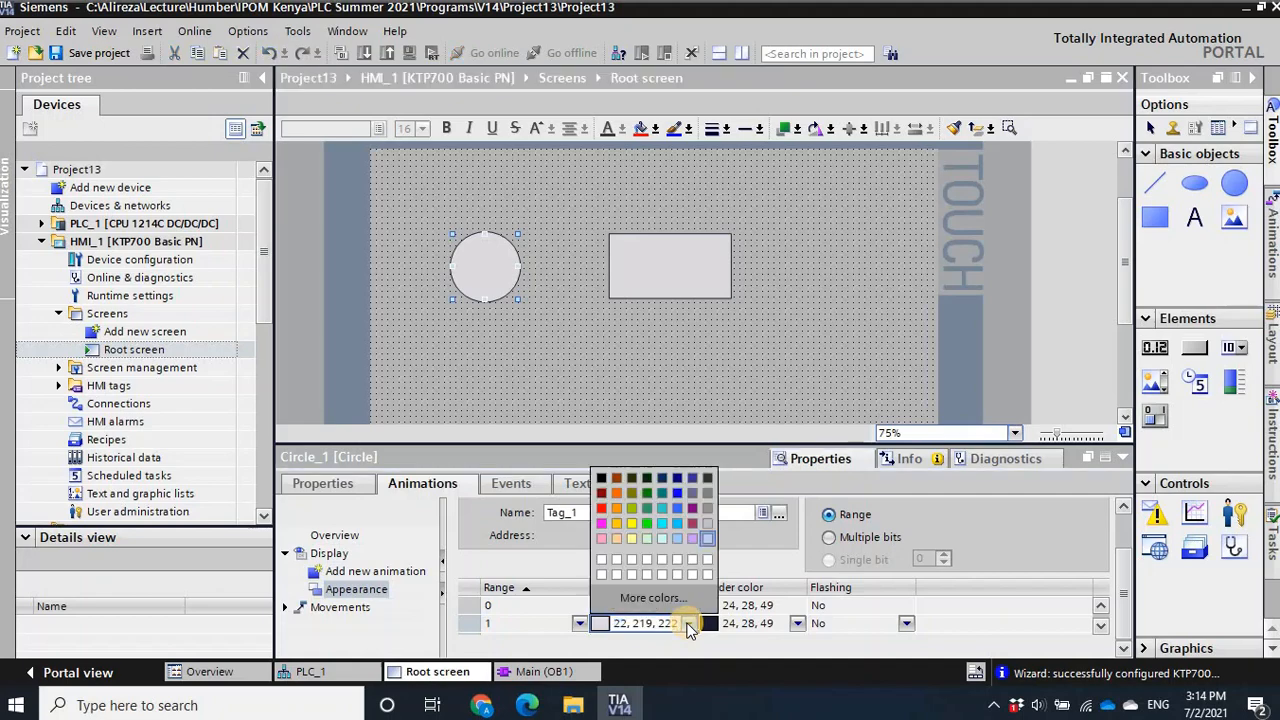
click(601, 508)
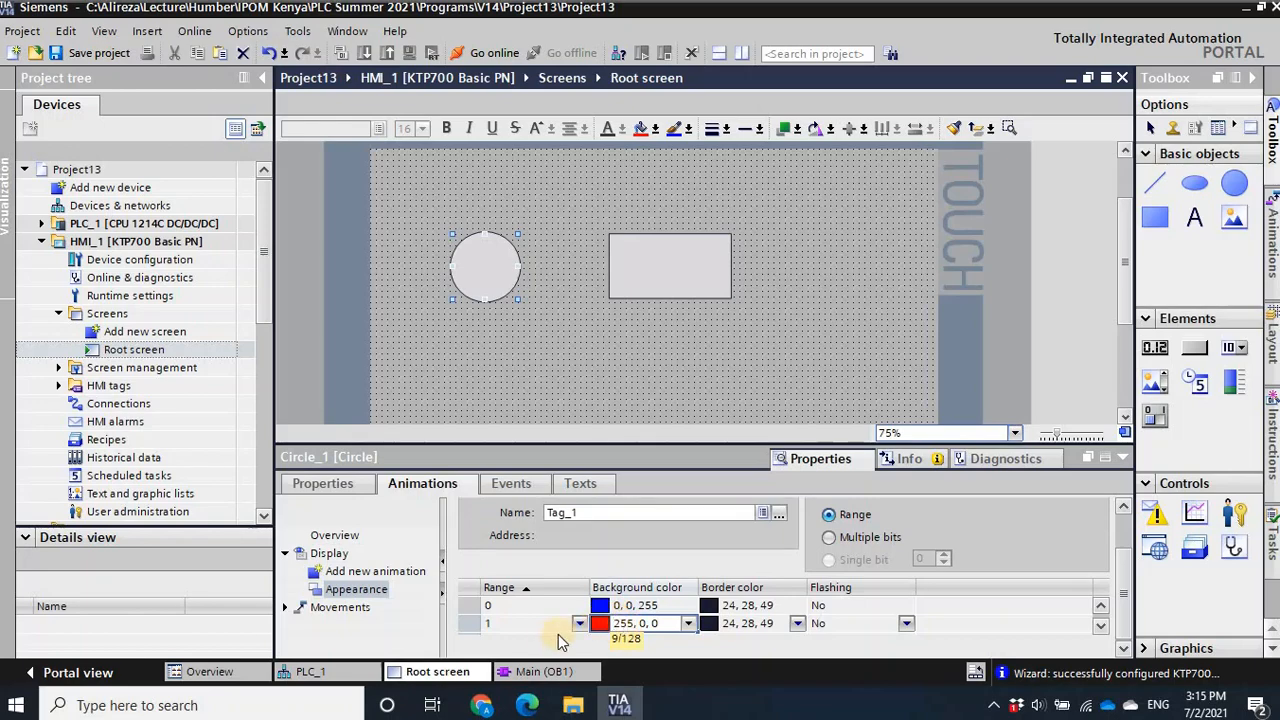
key(Tab)
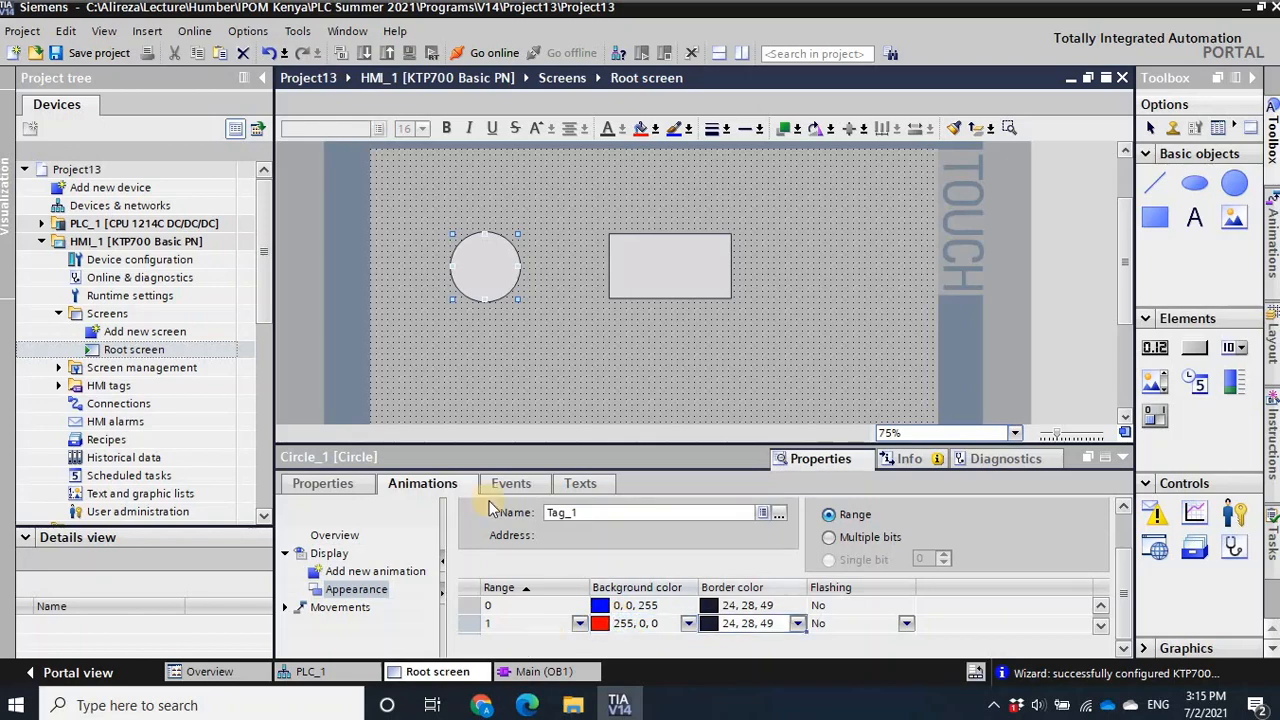
- Add a Visibility display animation to the rectangle on the root screen
click(655, 262)
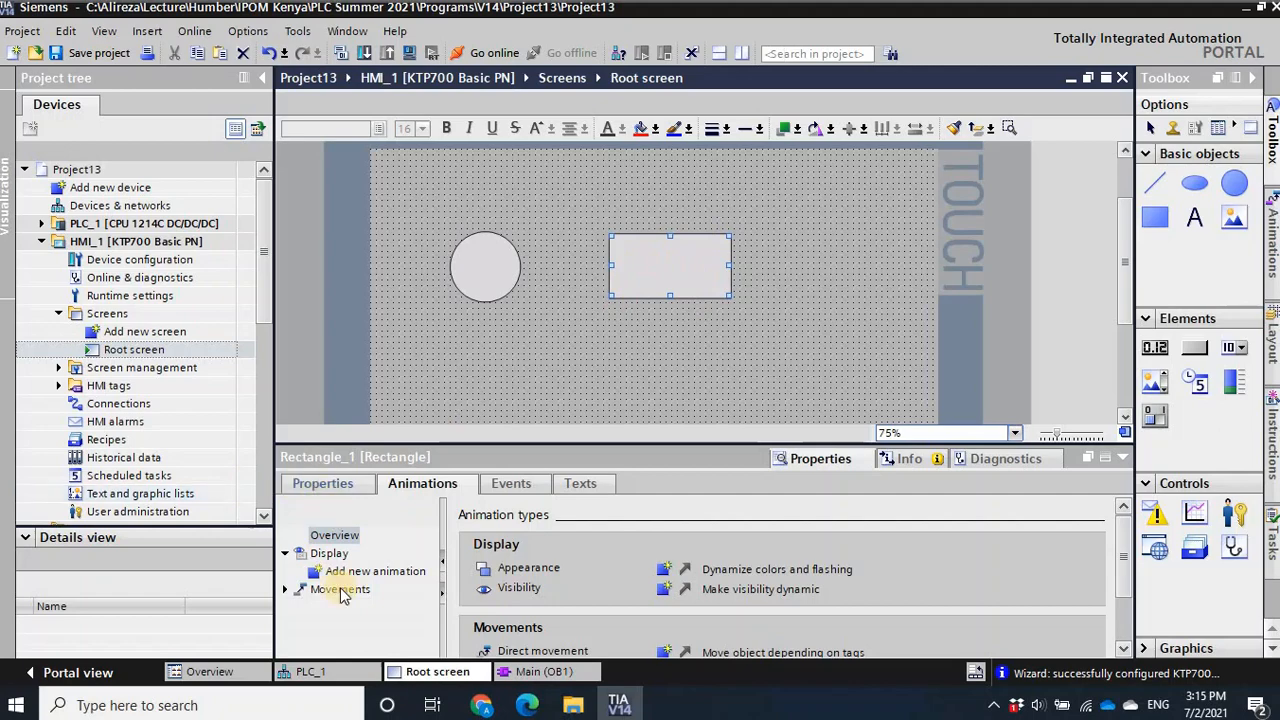
click(318, 484)
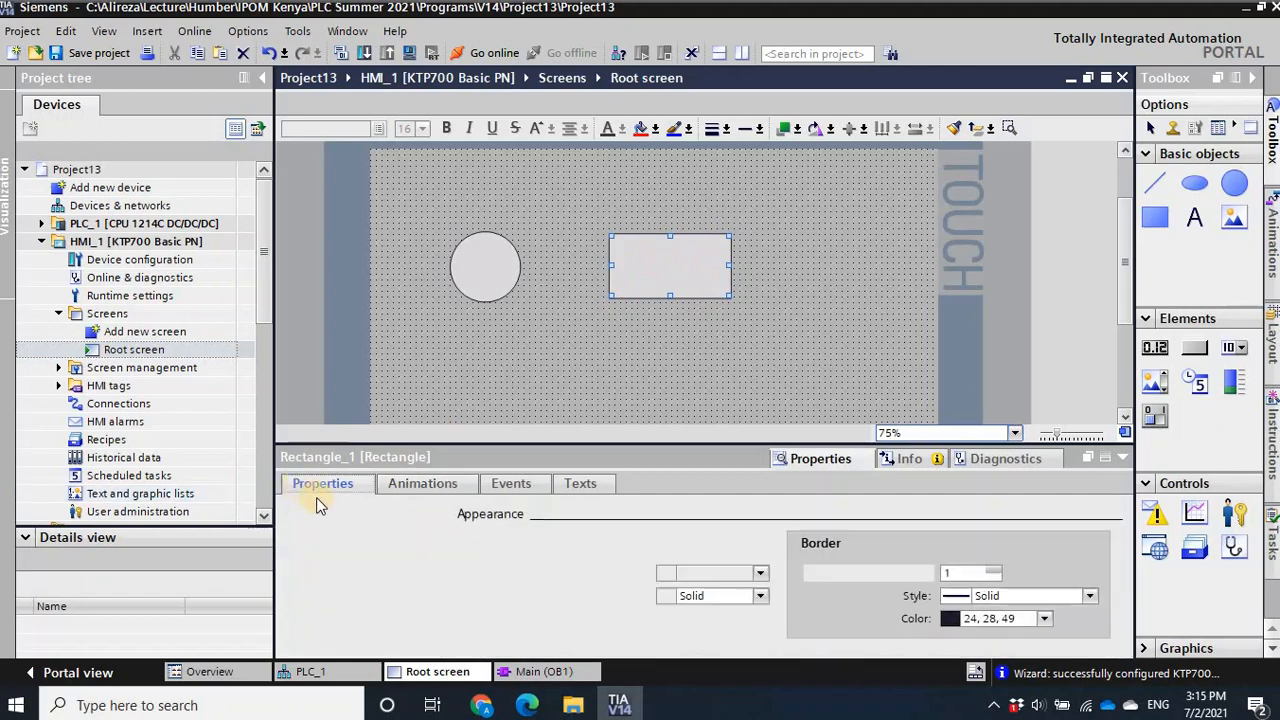
click(426, 486)
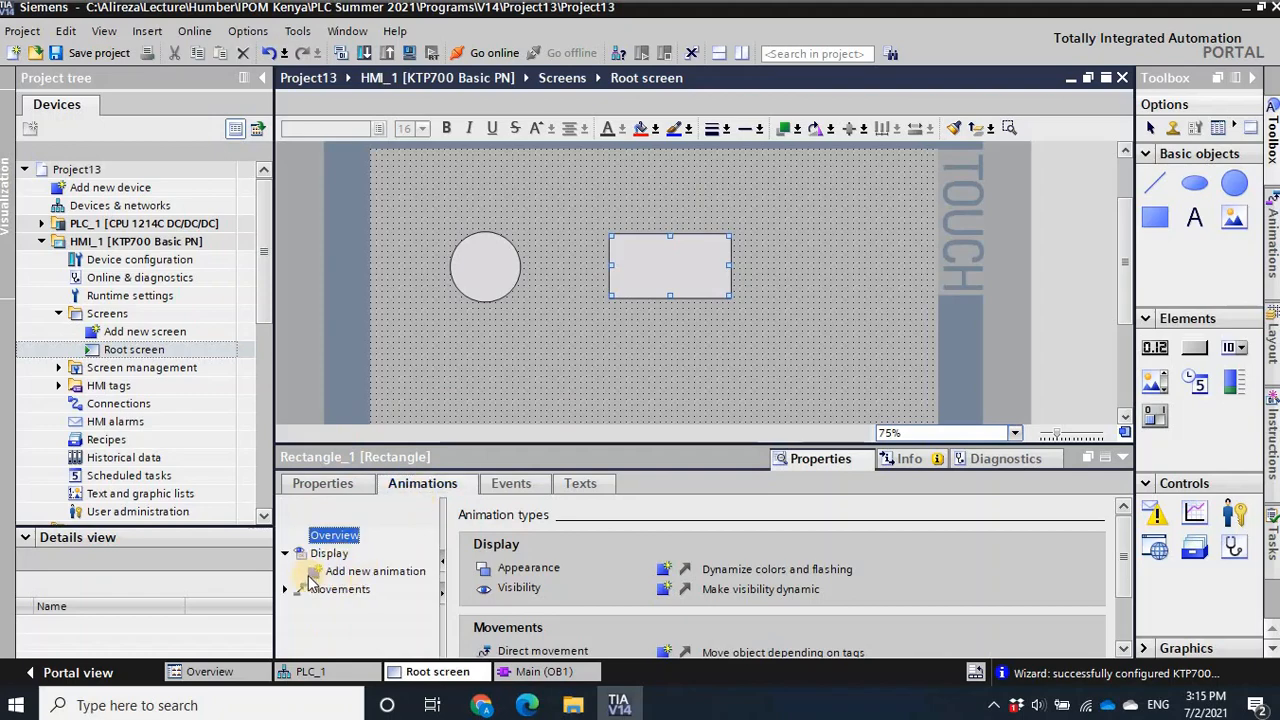
double_click(340, 575)
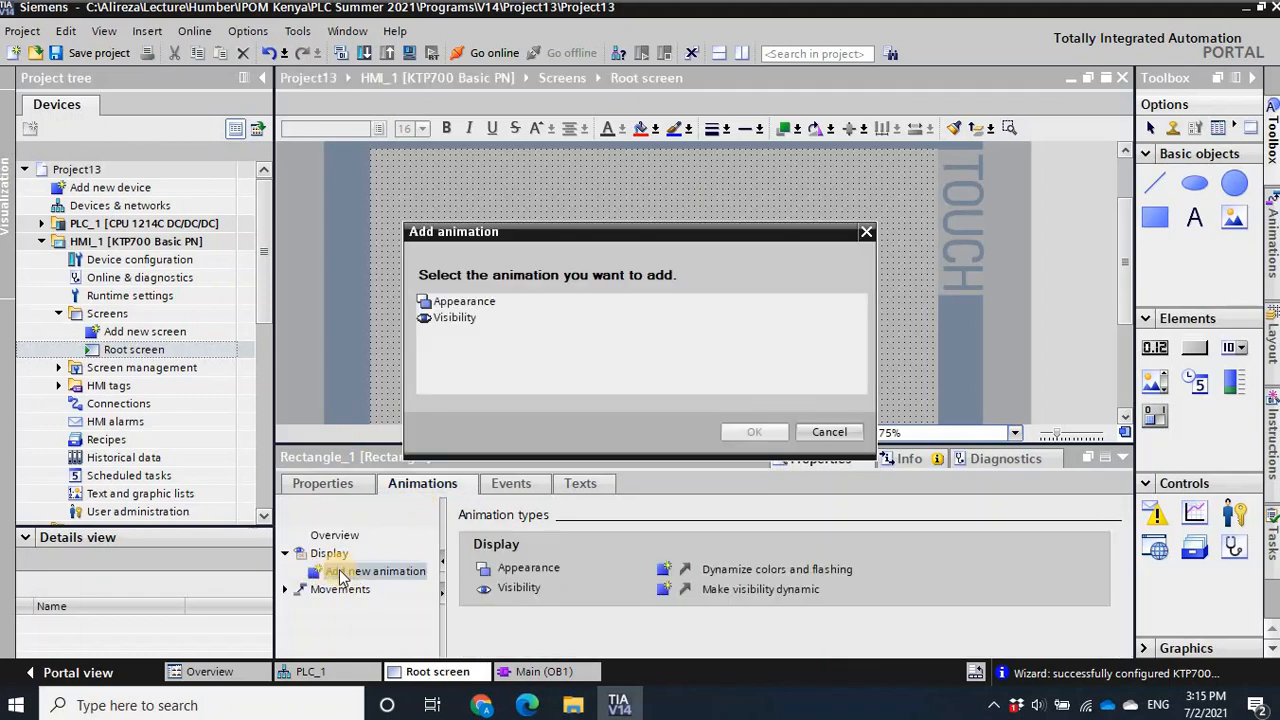
click(446, 320)
click(746, 428)
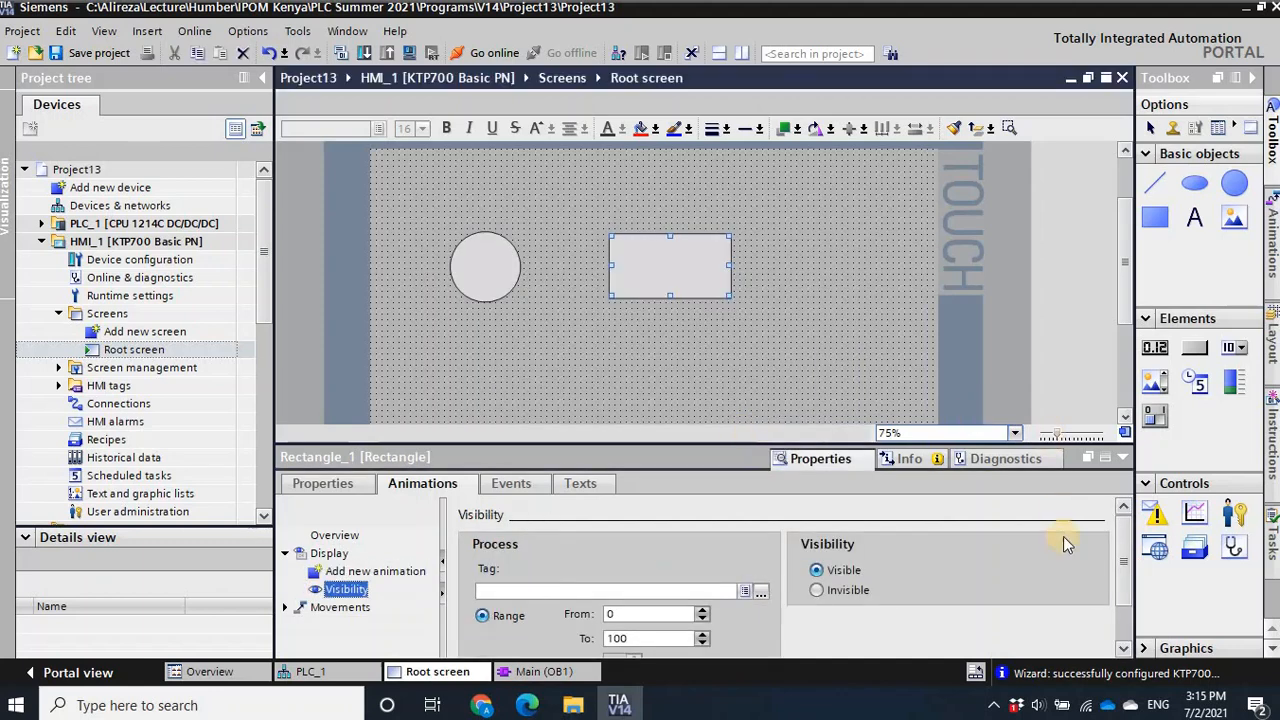
- Assign Tag_2 (%M0.1) from PLC_1's default tag table to the rectangle's visibility animation
drag(1122, 559, 1118, 578)
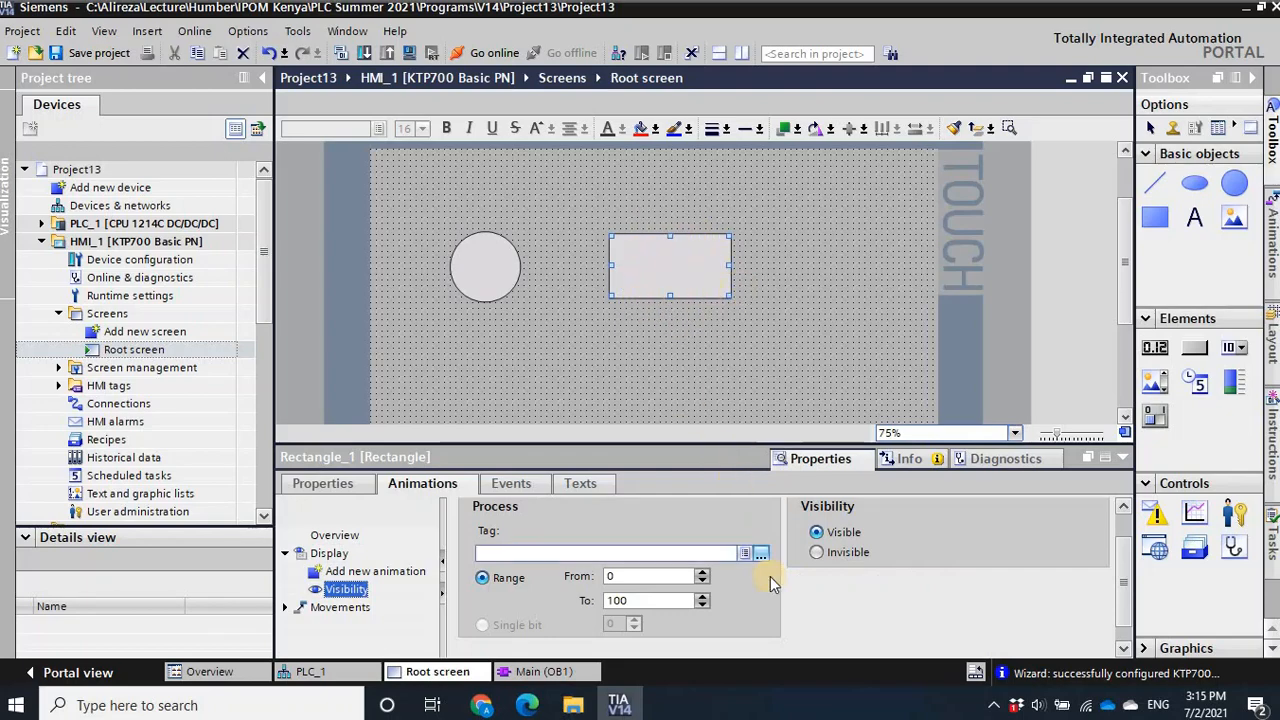
click(761, 552)
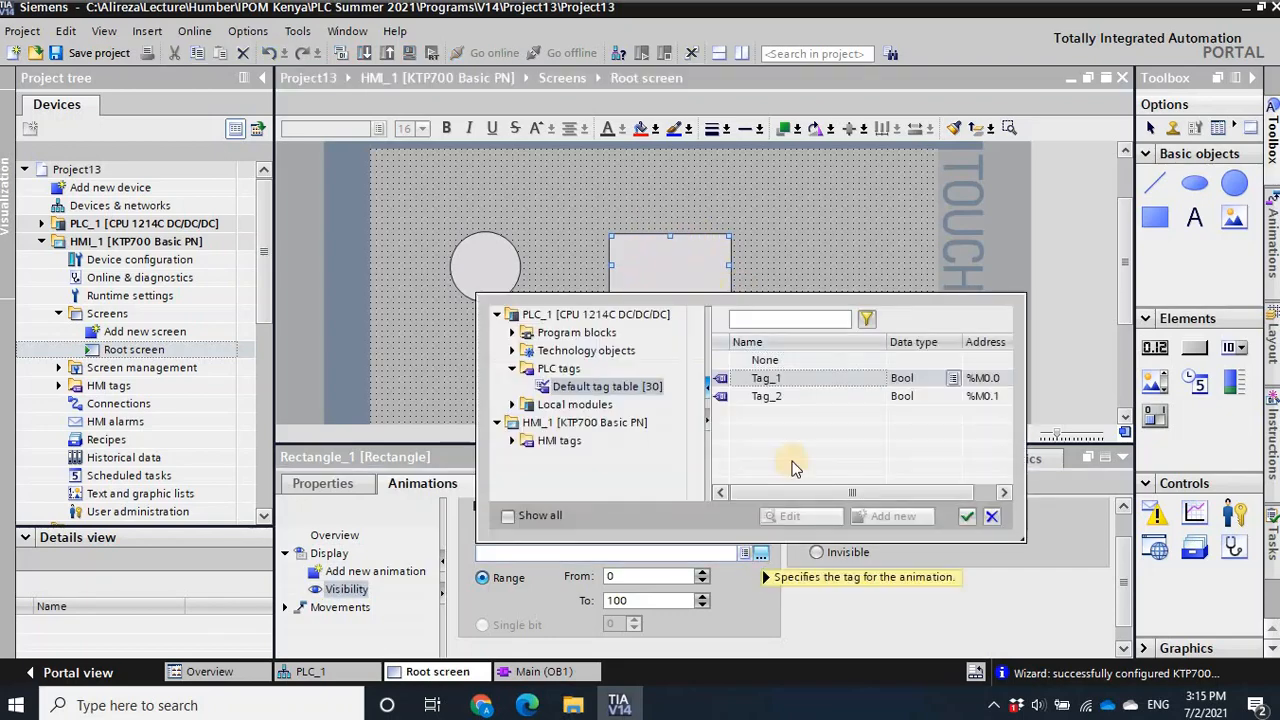
click(778, 398)
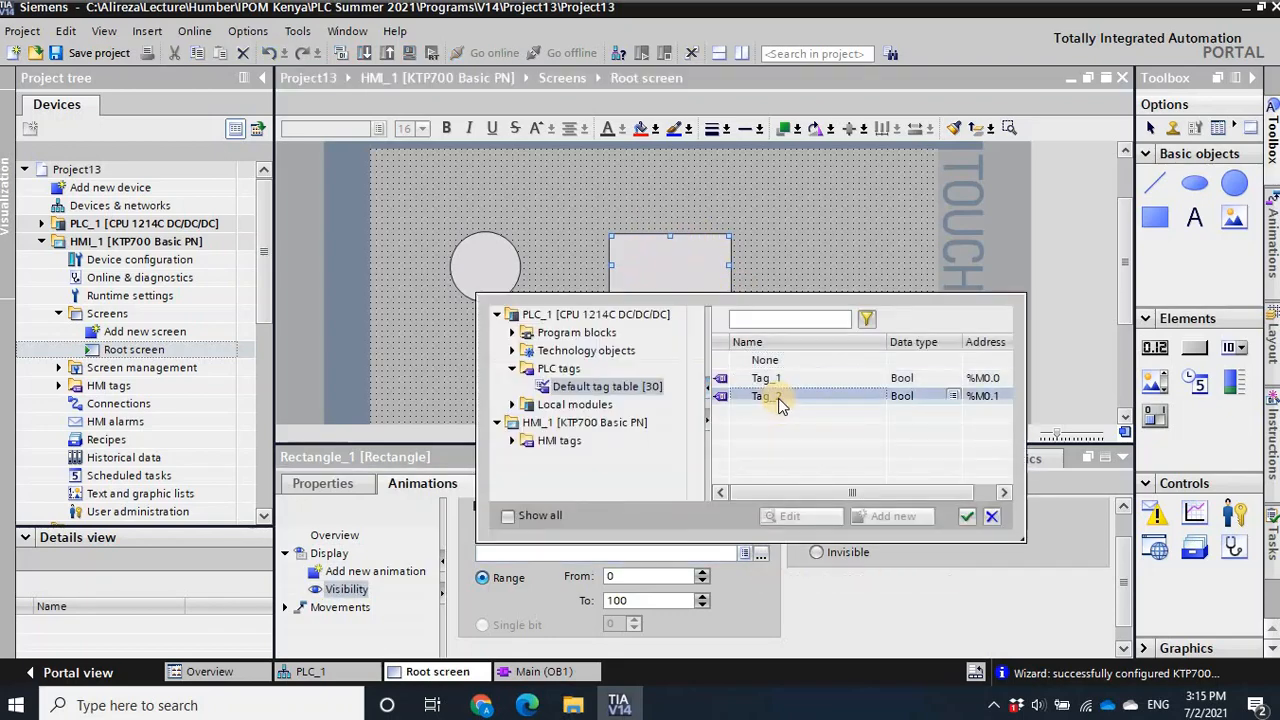
click(966, 517)
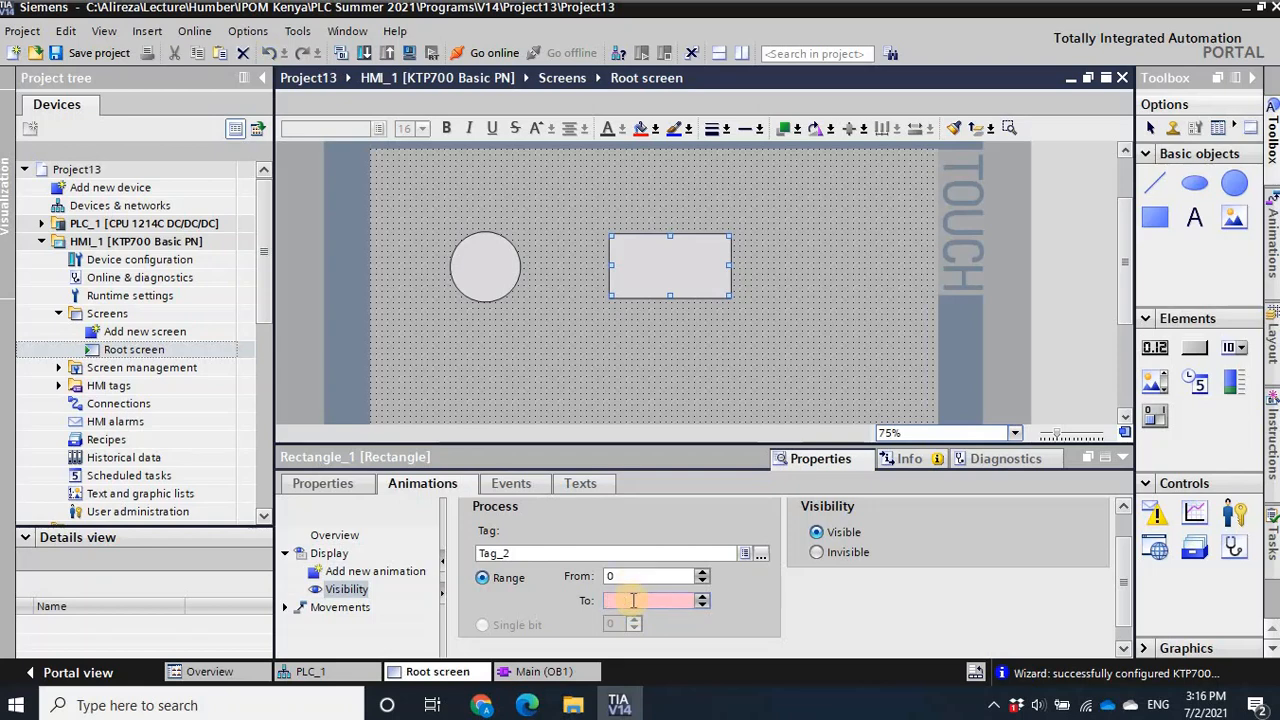
- Set the end value of the rectangle's visibility range to 0
click(633, 600)
text(0)
key(Tab)
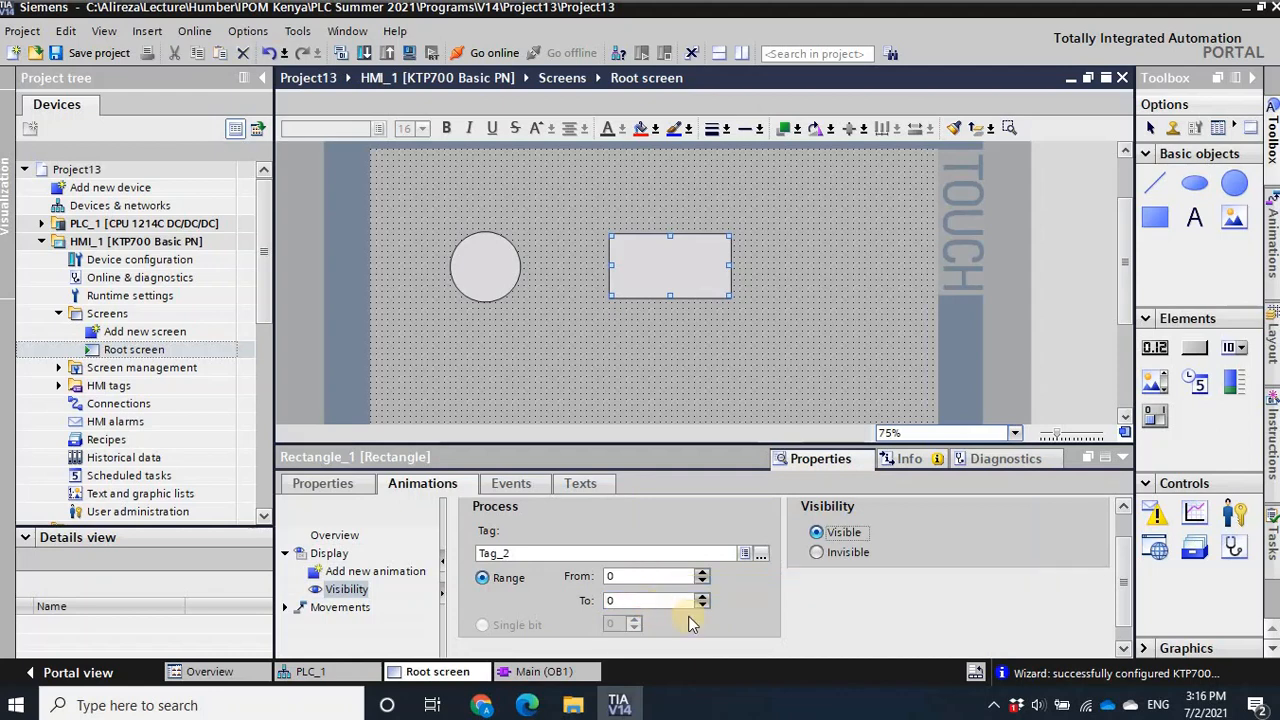
- Try an end value of 1 for the rectangle's visibility range, and set it back to 0
double_click(614, 600)
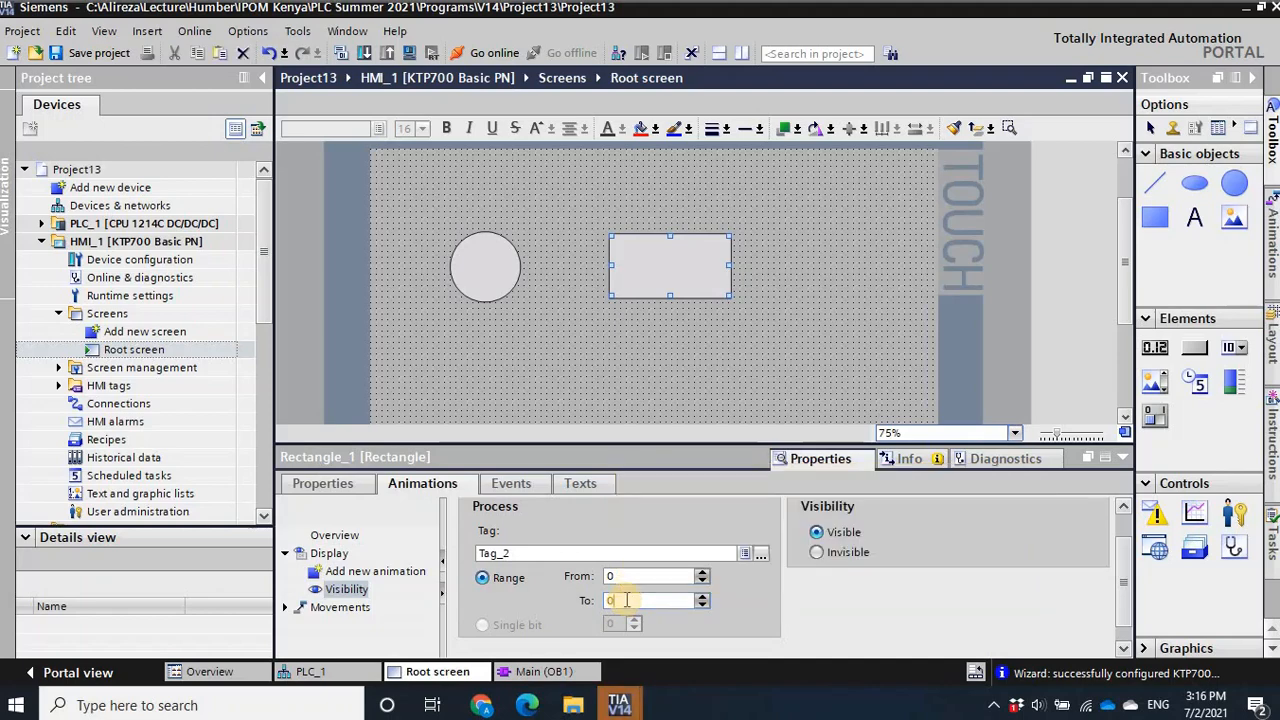
text(1)
key(Tab)
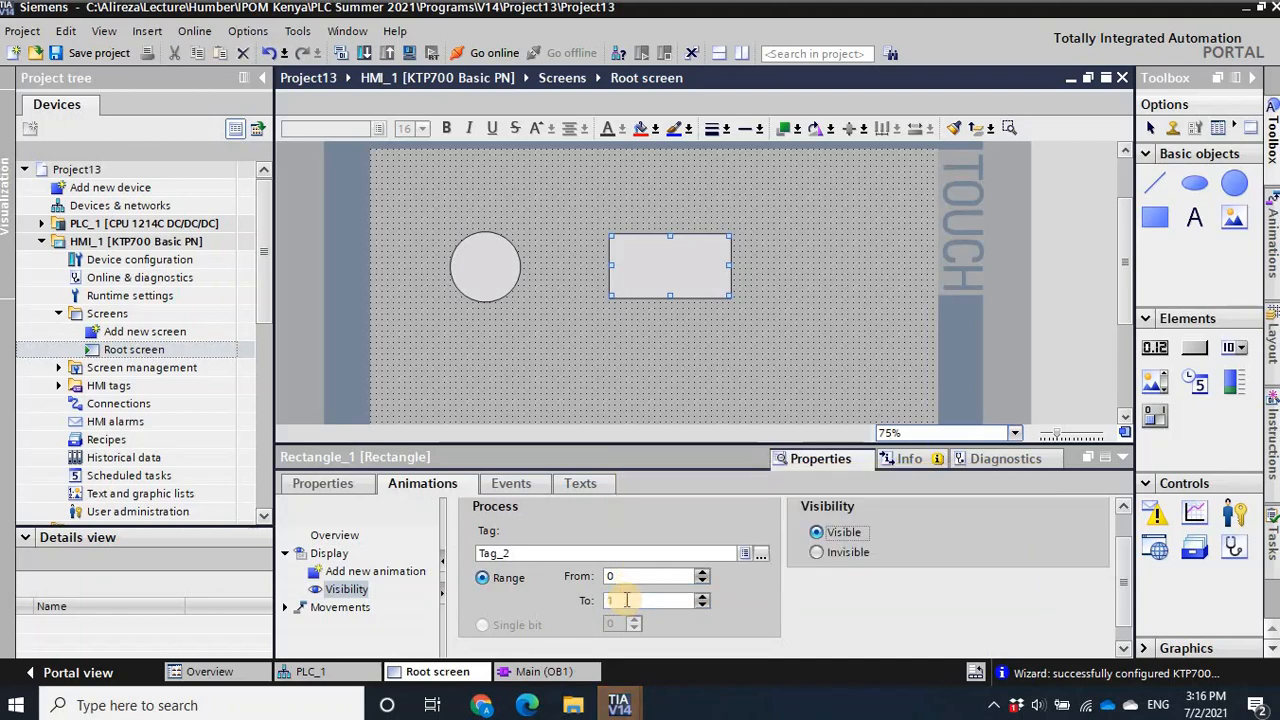
click(628, 599)
key(BackSpace)
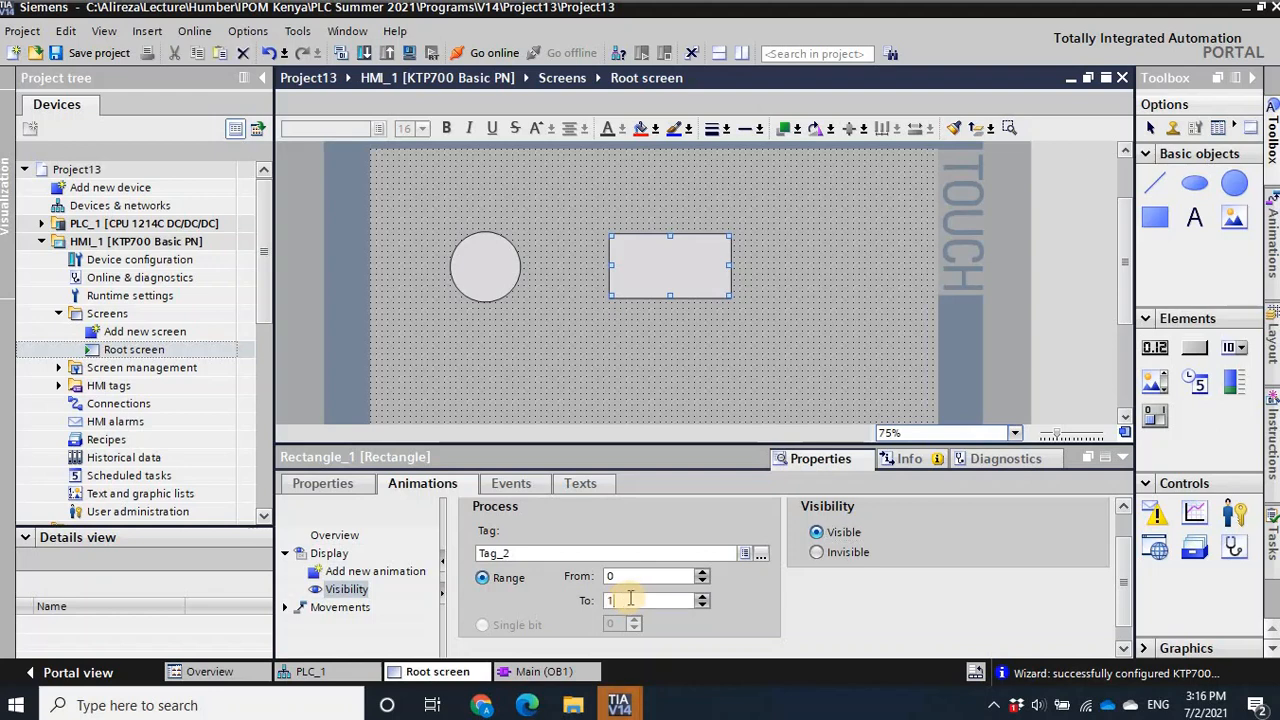
text(0)
key(Tab)
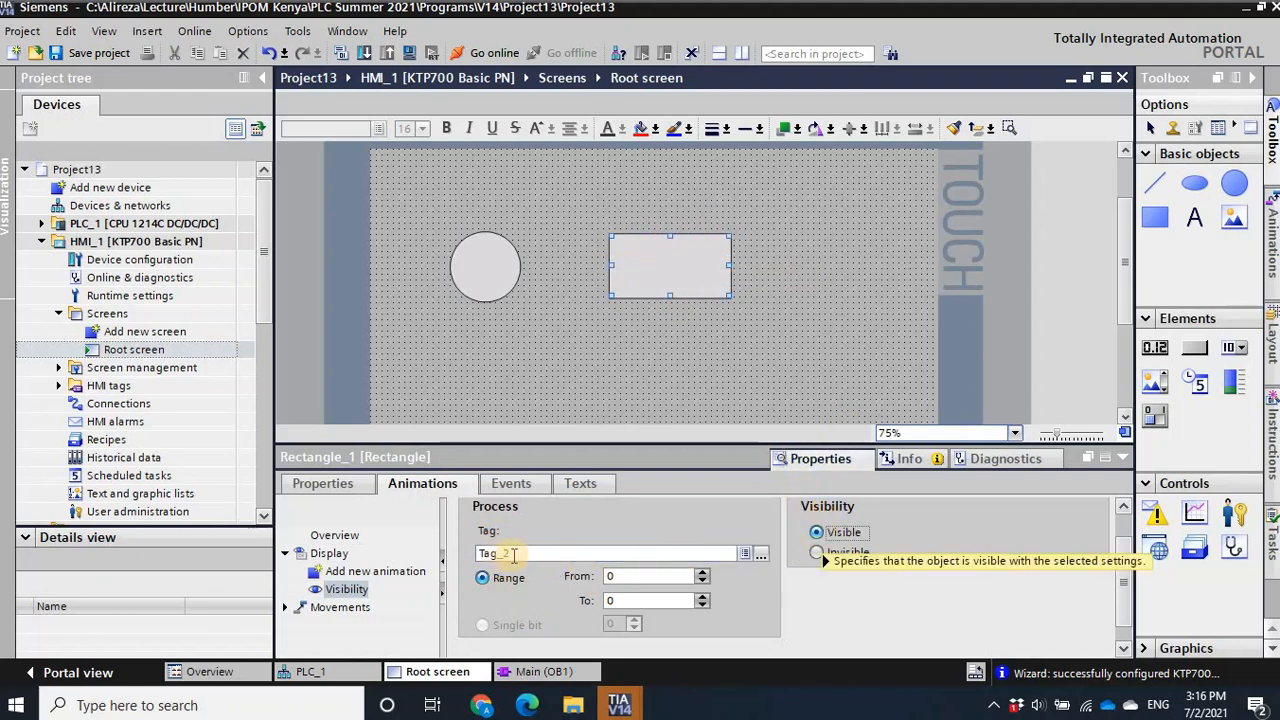
click(612, 577)
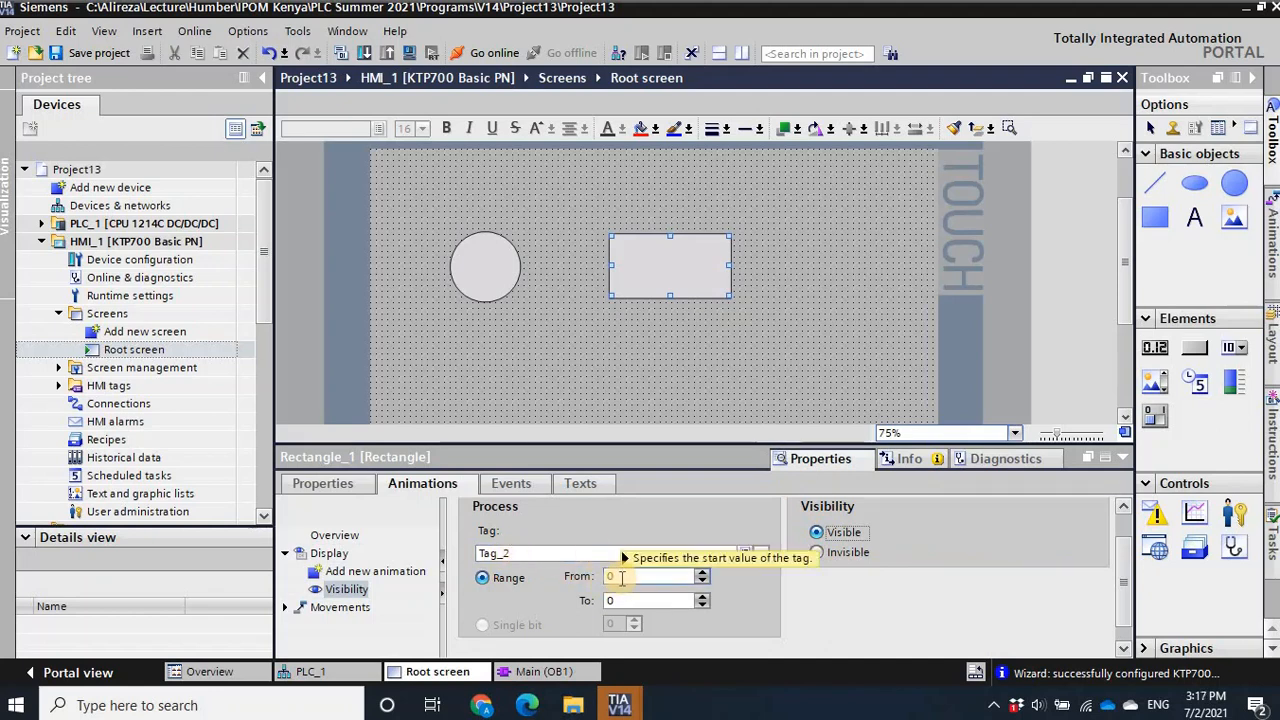
click(624, 601)
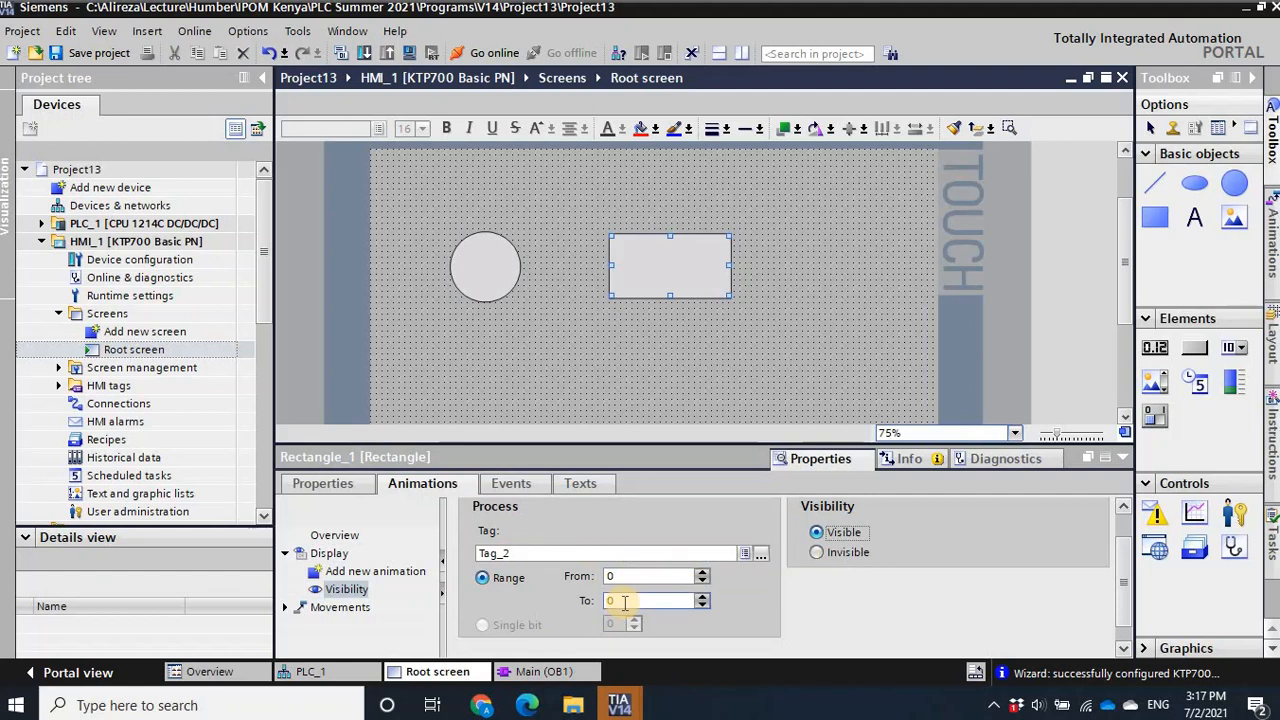
click(613, 570)
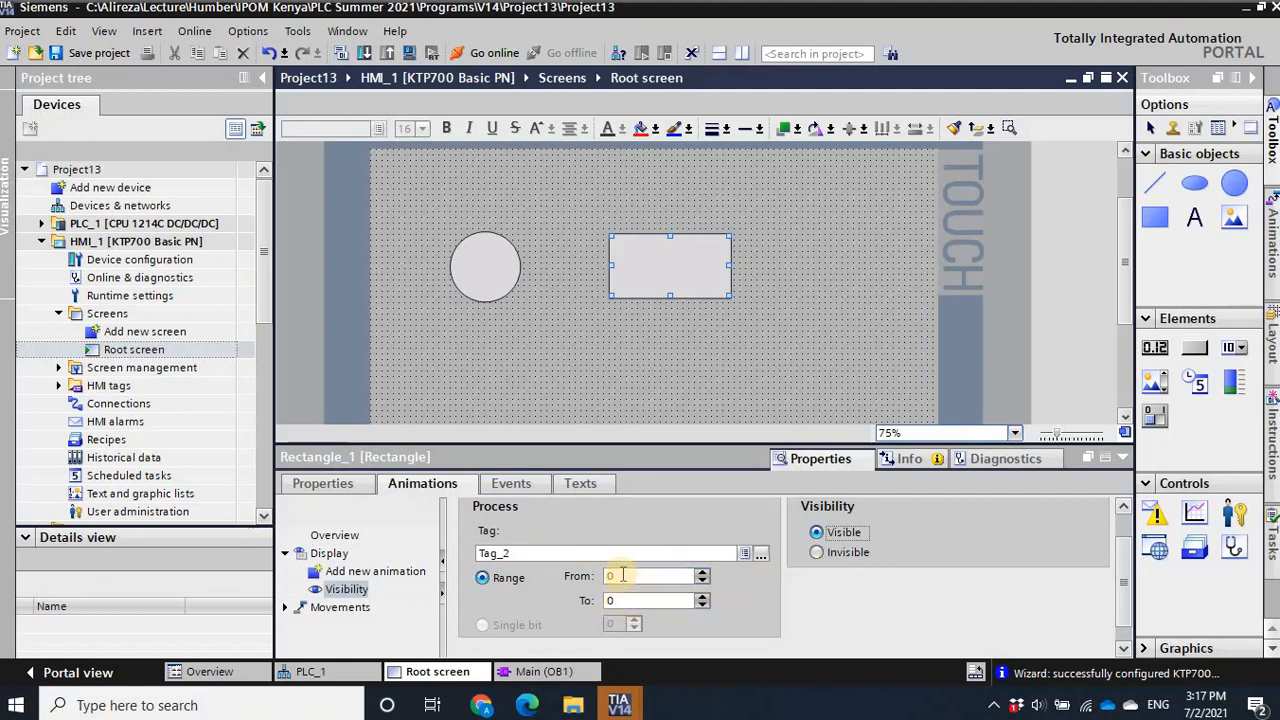
click(817, 536)
click(683, 553)
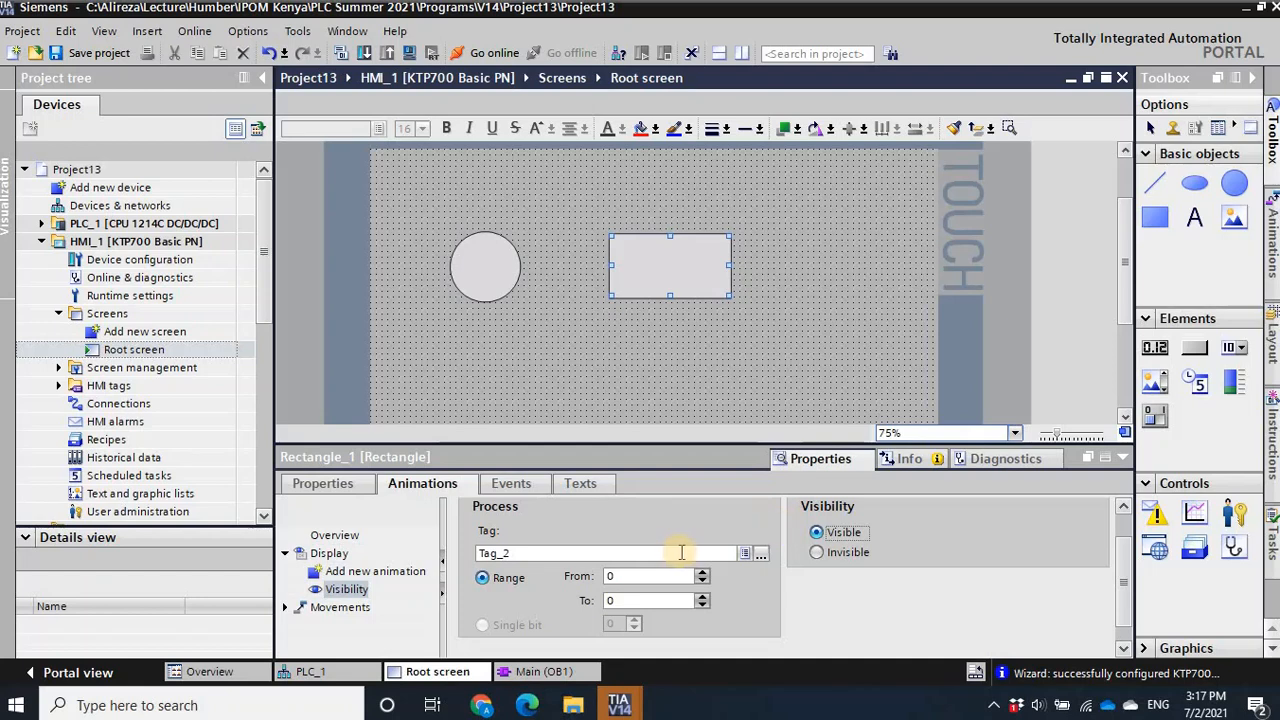
click(621, 607)
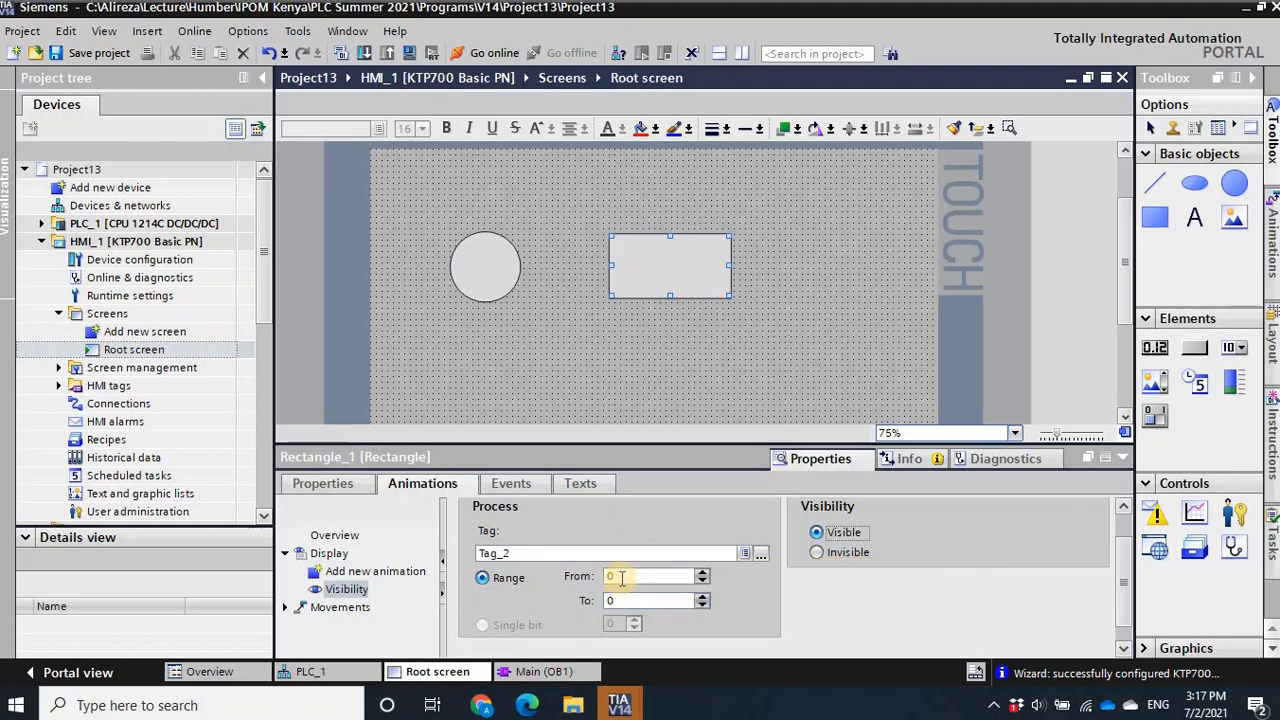
- Set the rectangle's visibility animation to Invisible for the specified tag range and compile the HMI
click(818, 558)
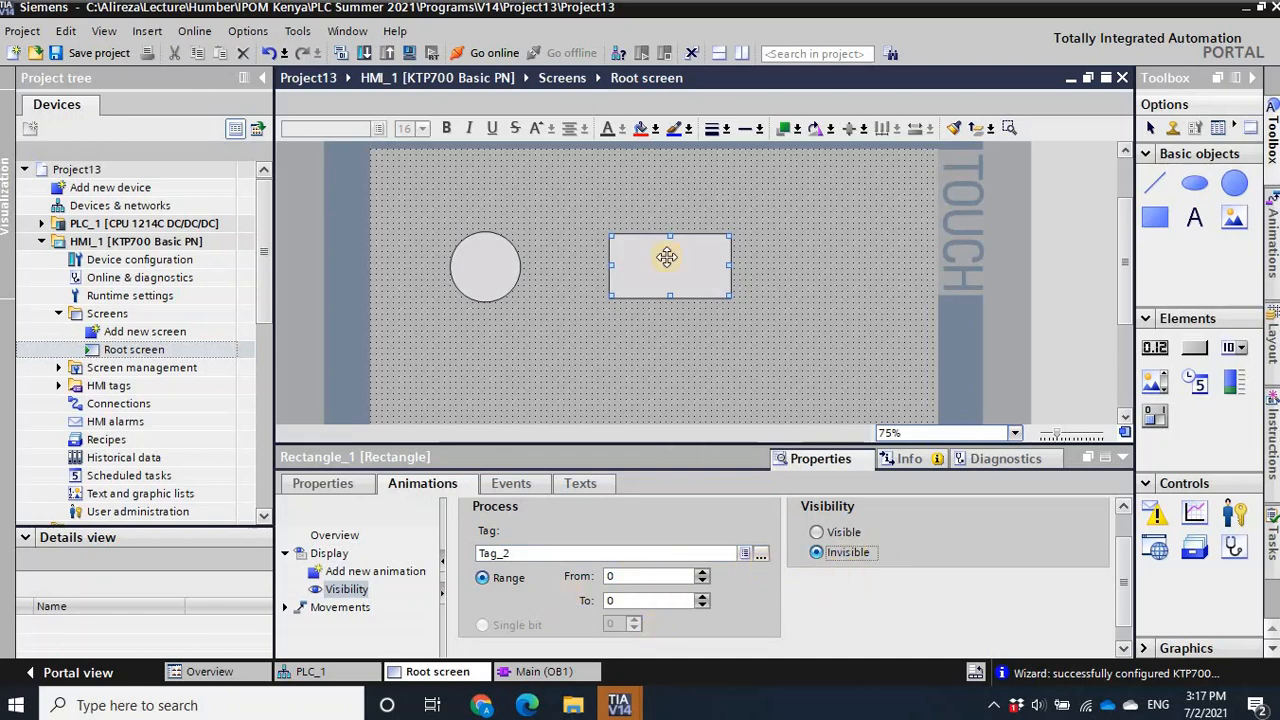
click(630, 344)
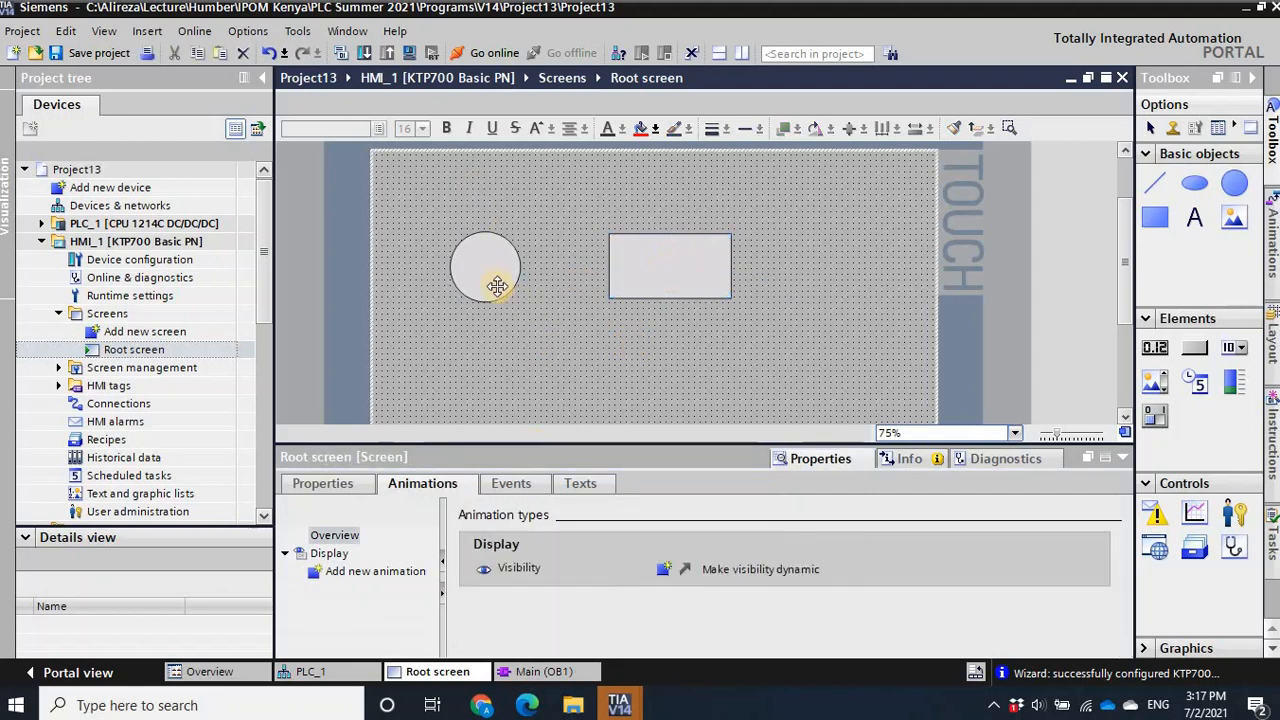
click(341, 62)
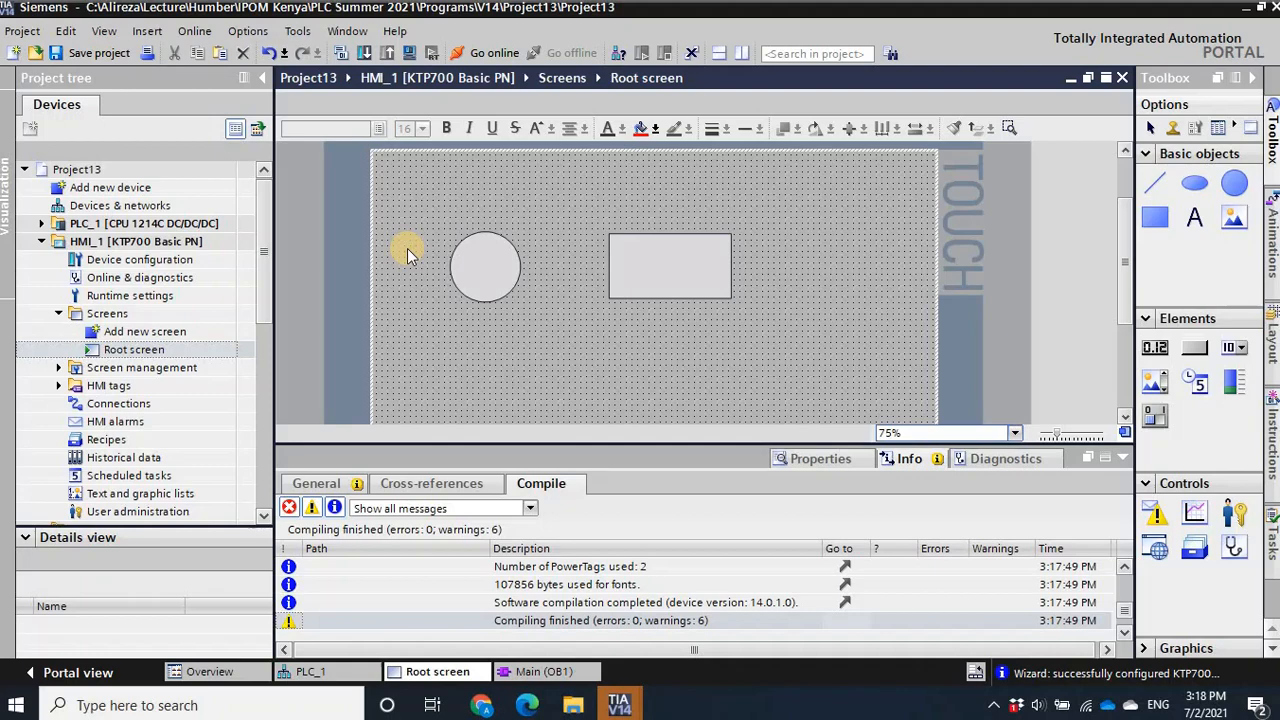
- Select PLC_1 in the project and start its simulation
click(104, 226)
double_click(104, 226)
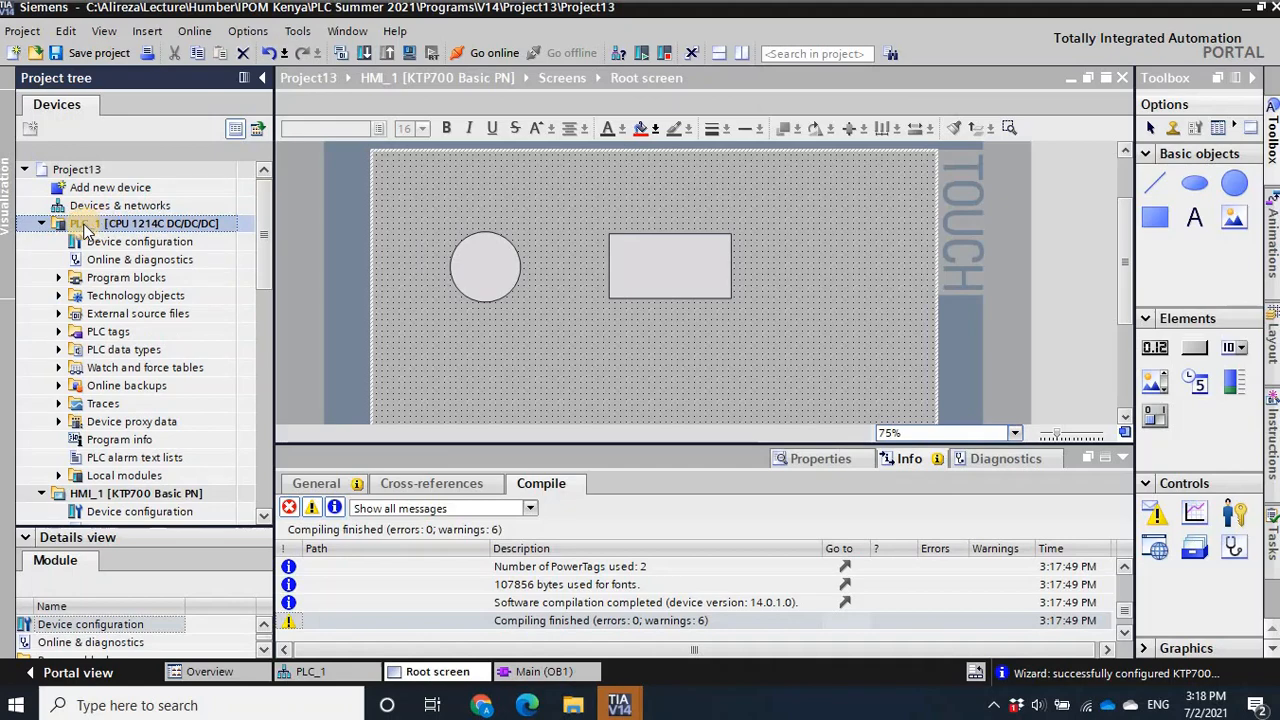
double_click(85, 230)
click(85, 228)
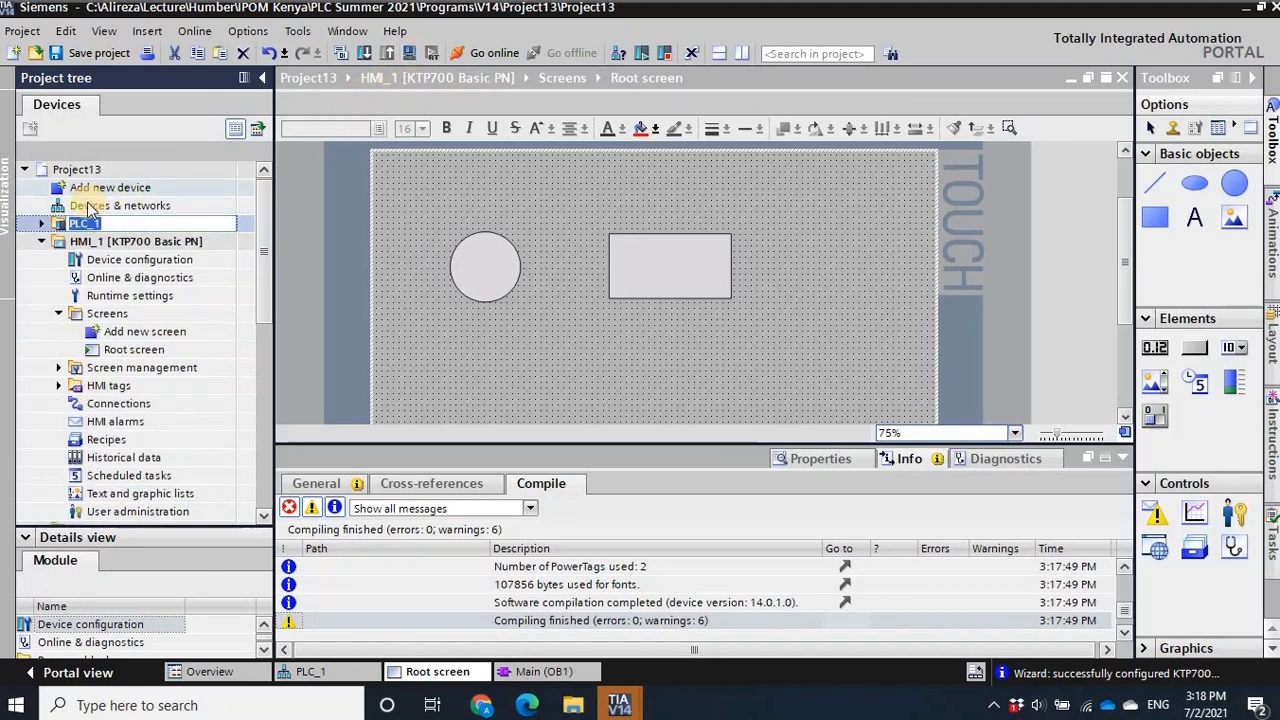
click(42, 224)
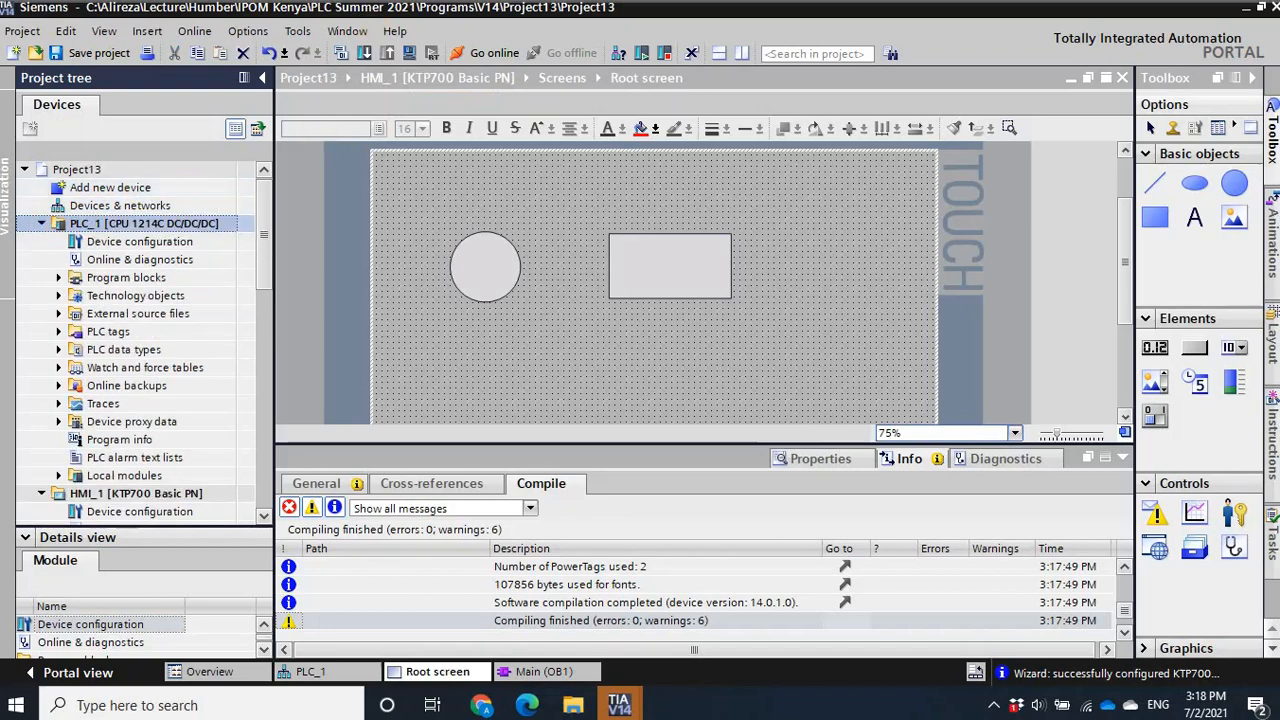
click(411, 56)
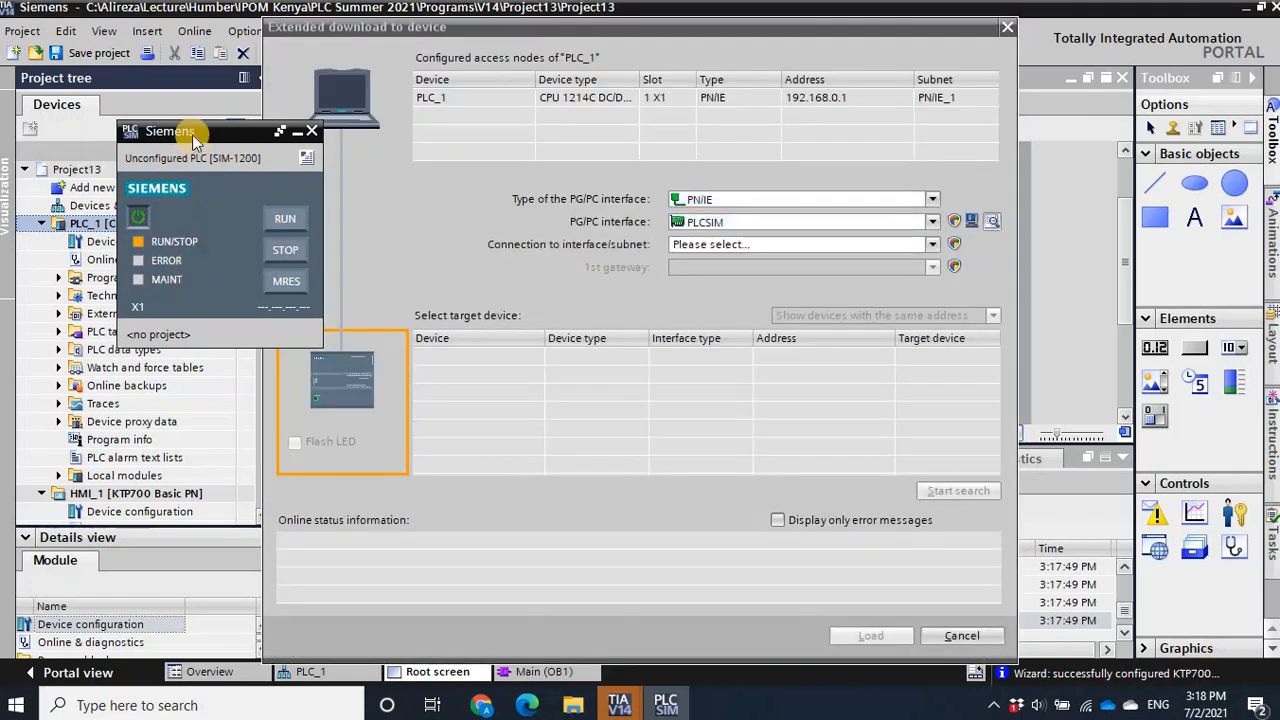
- Move the PLCSIM window clear of the download dialog and set the connection to interface/subnet to PN/IE_1
drag(212, 137, 117, 99)
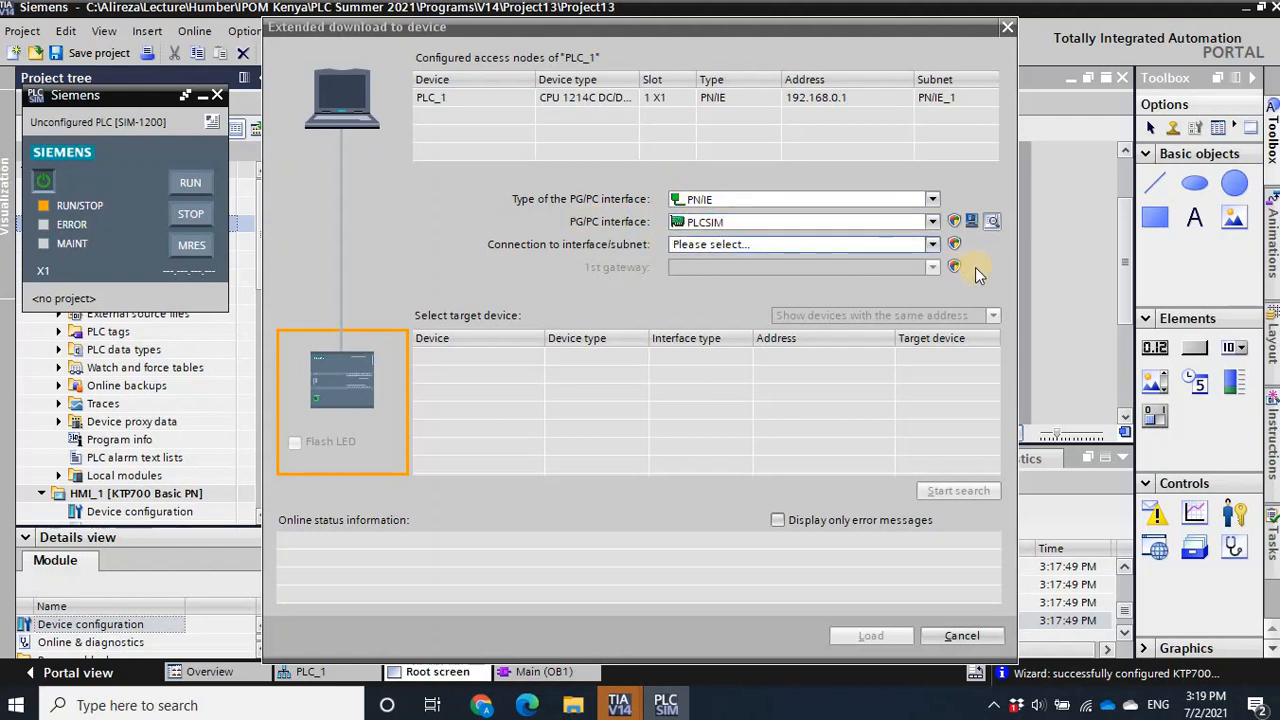
click(930, 246)
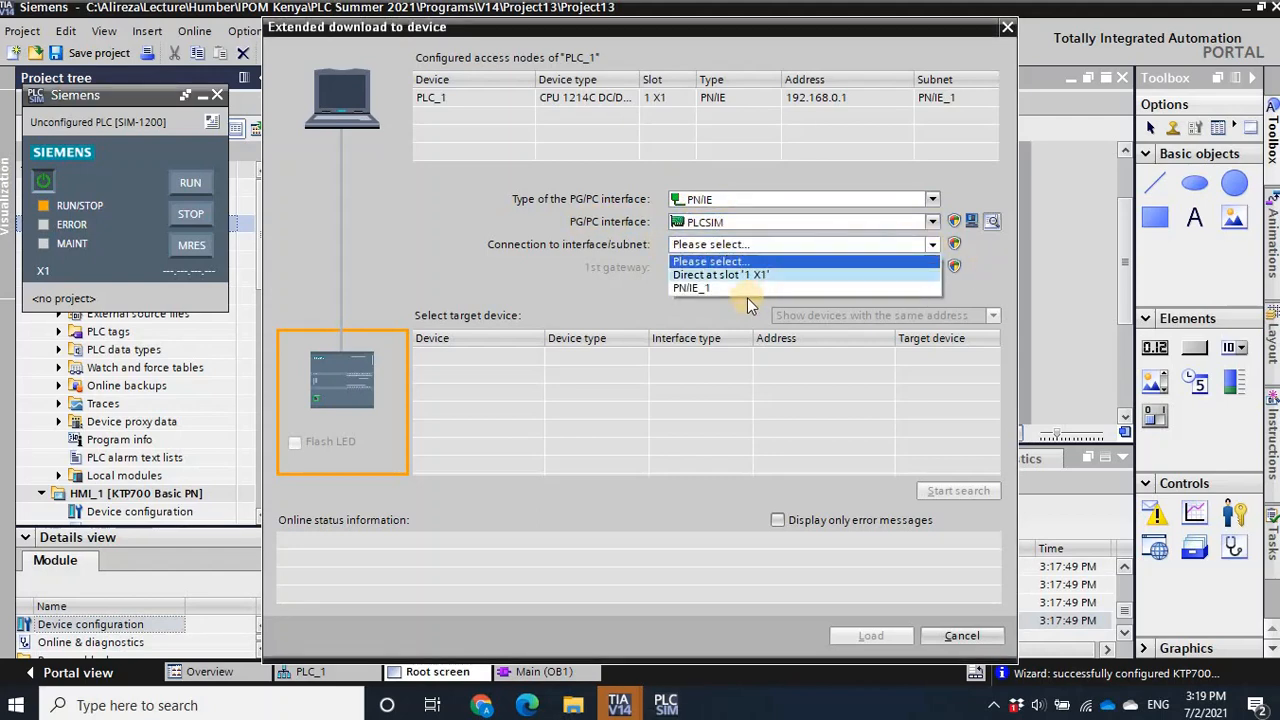
click(712, 288)
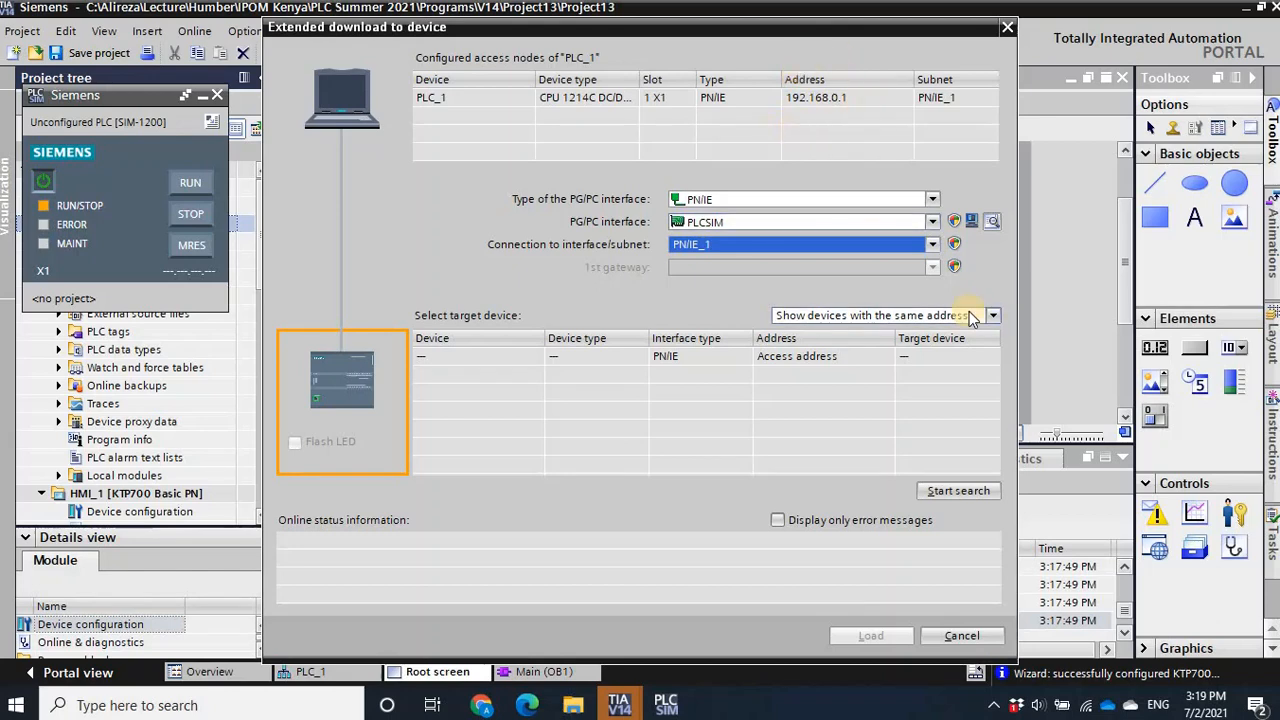
- Set the target device filter to show accessible devices and search for the simulated CPU
click(999, 317)
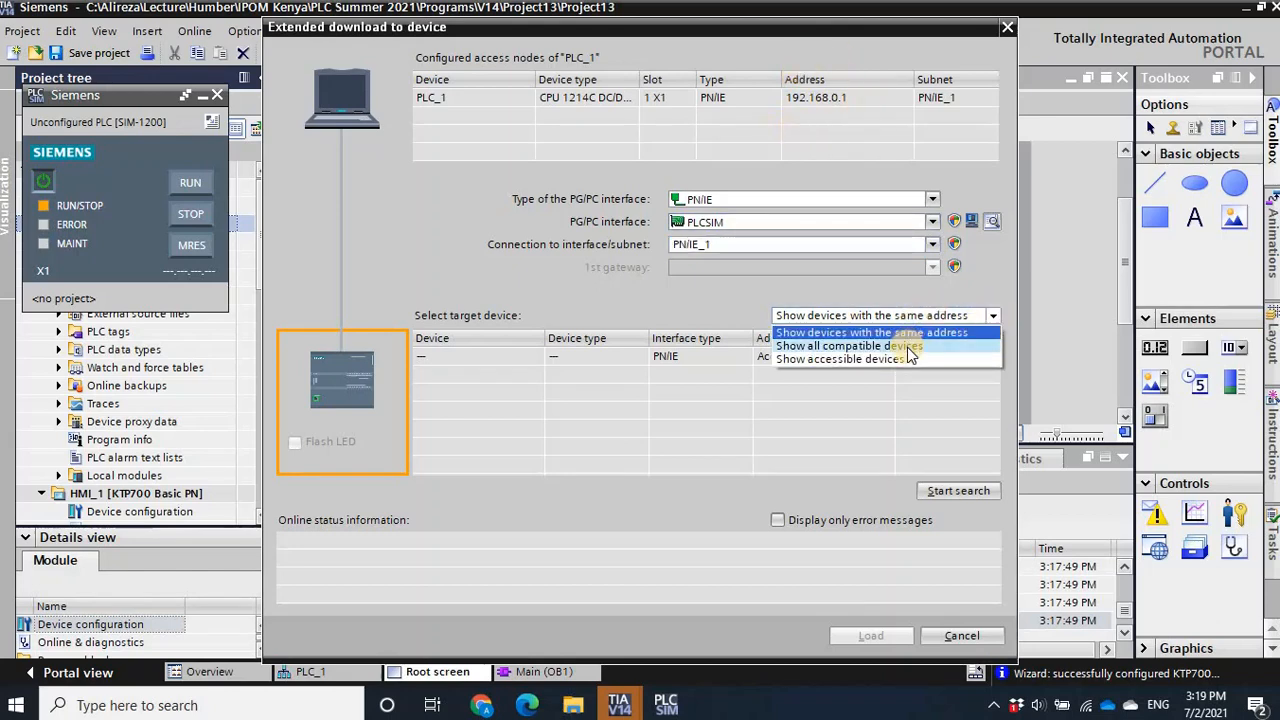
click(897, 346)
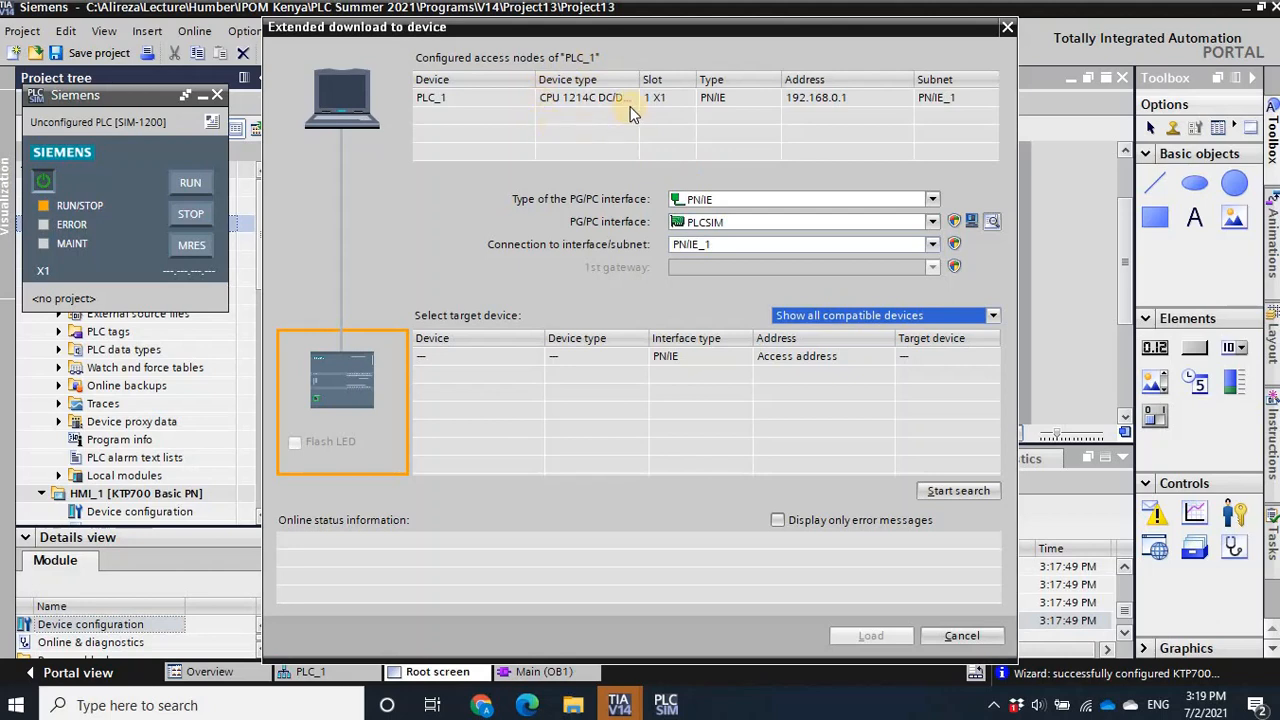
click(996, 315)
click(915, 362)
click(948, 493)
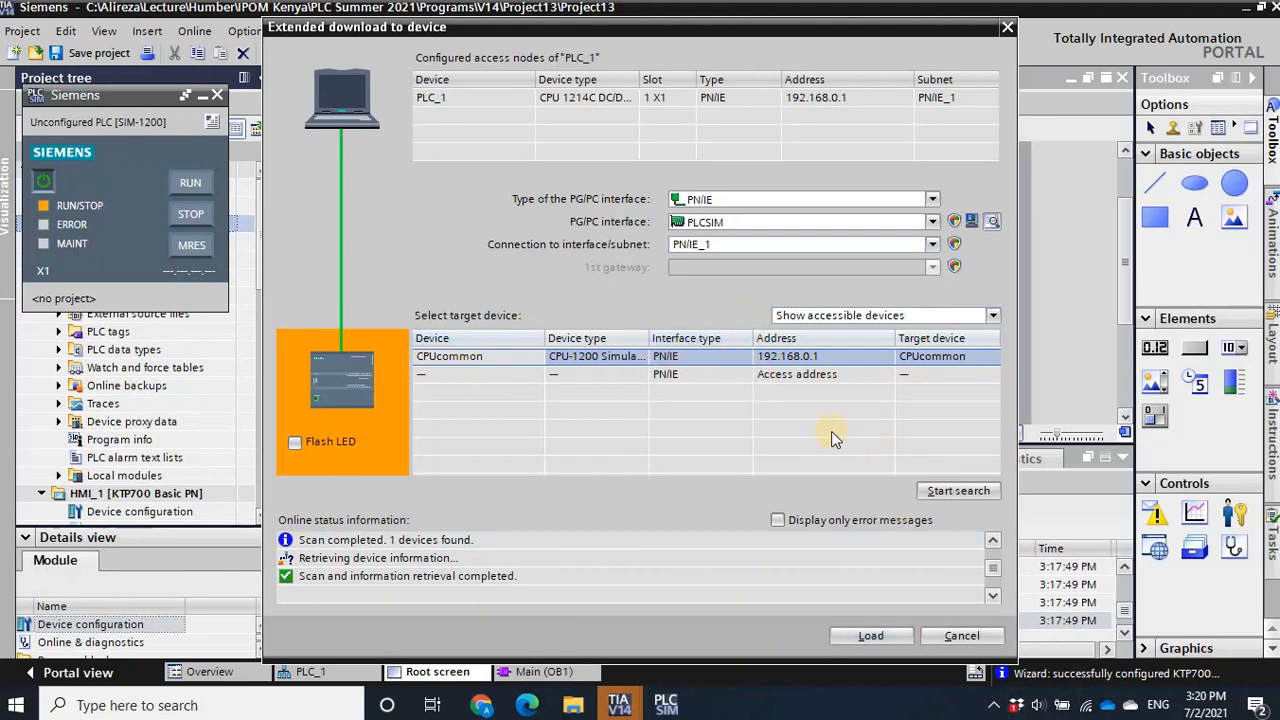
- Load PLC_1 into the simulated CPU with Start all enabled for the modules, and switch the simulated CPU to RUN
click(872, 635)
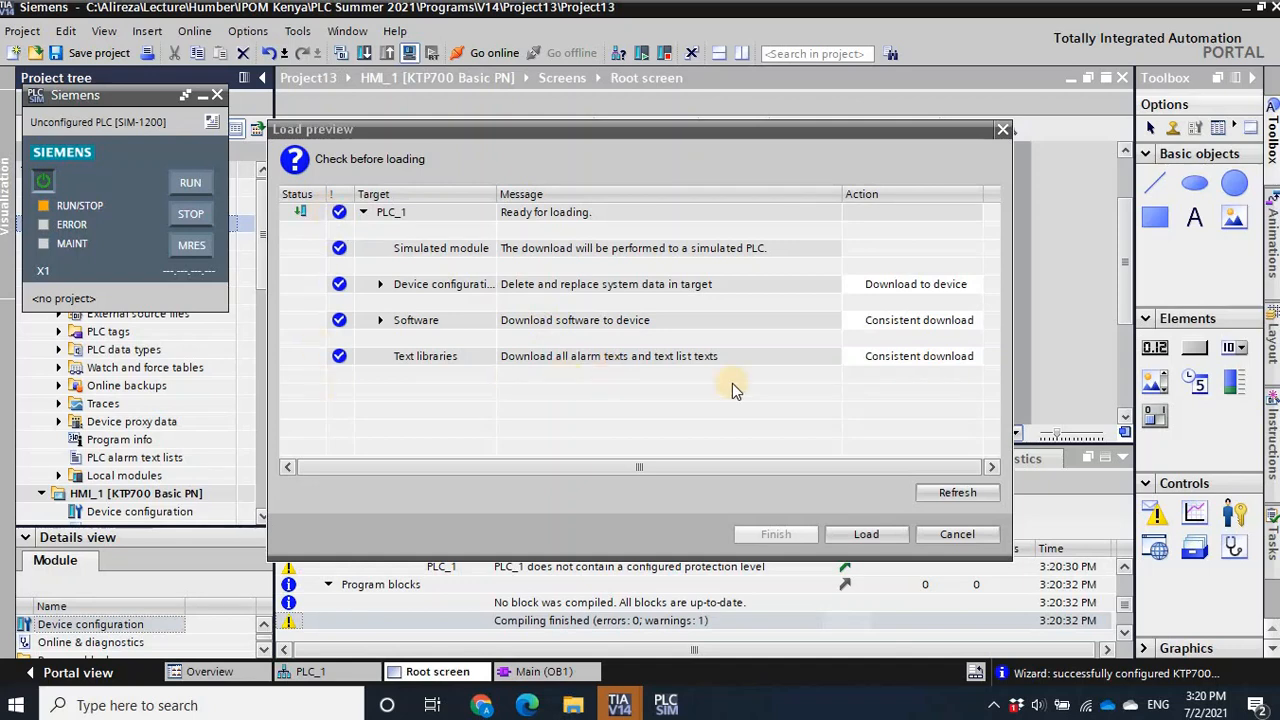
click(868, 535)
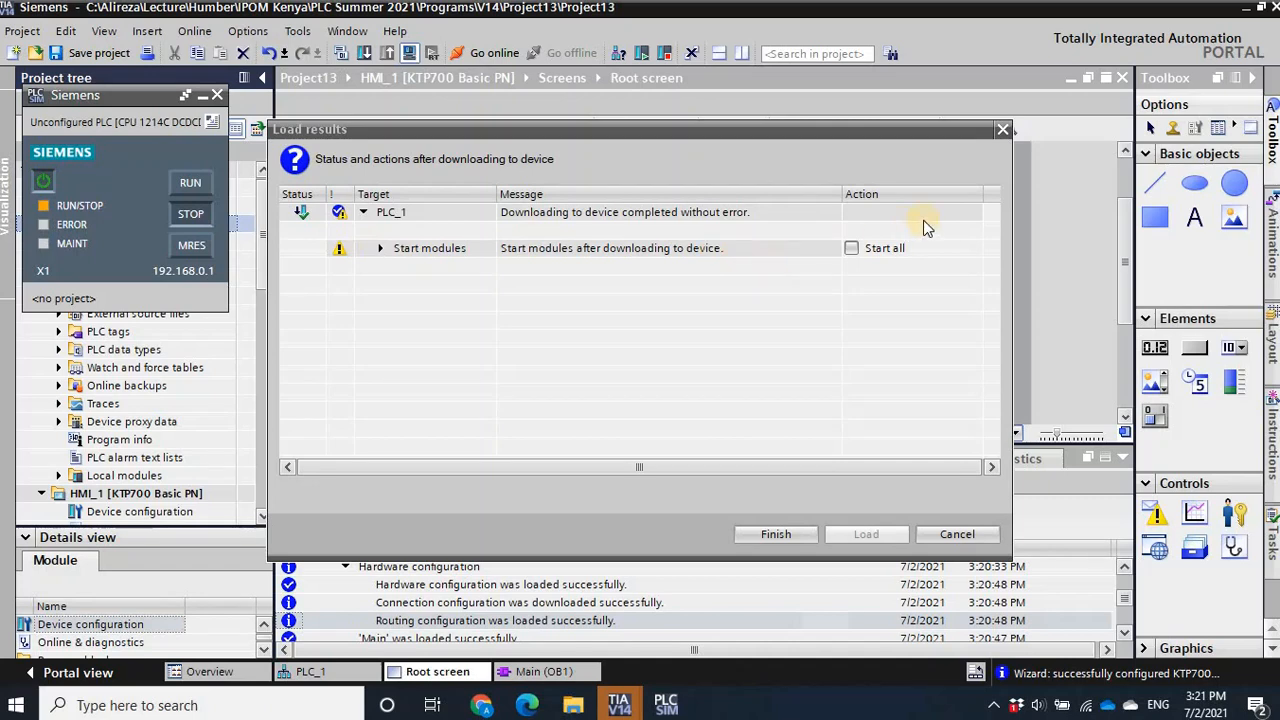
click(851, 249)
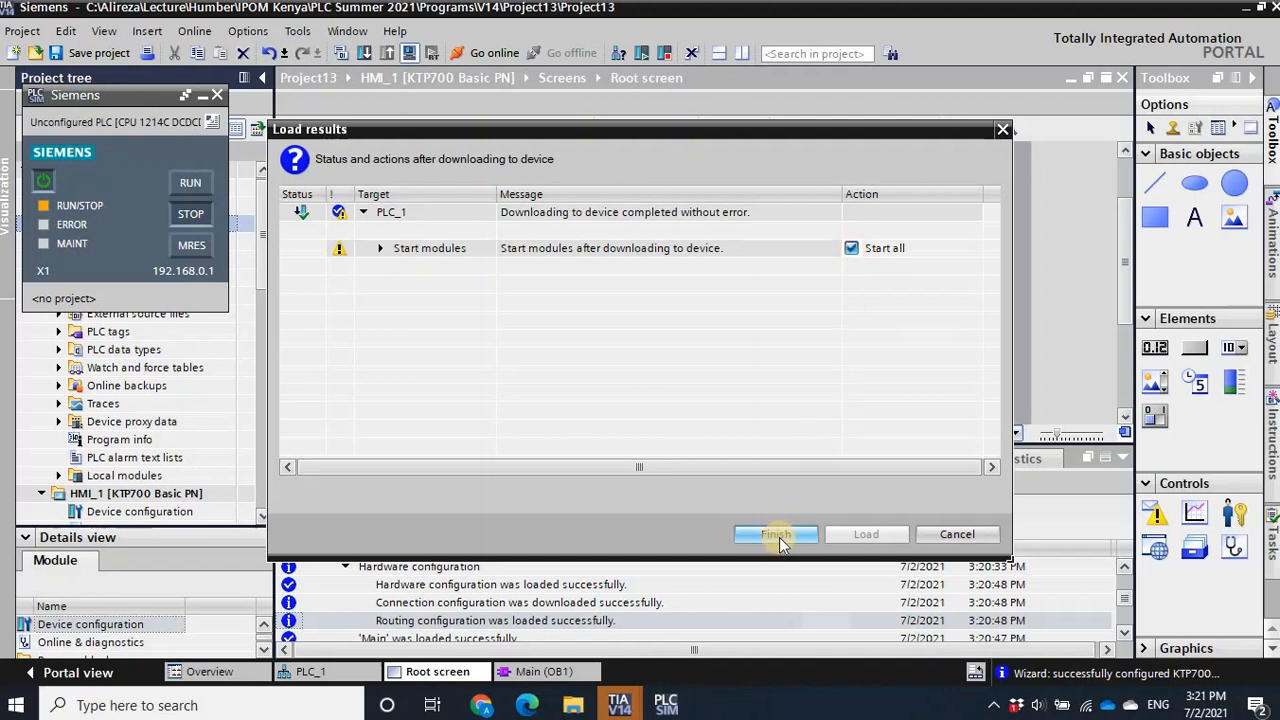
click(779, 537)
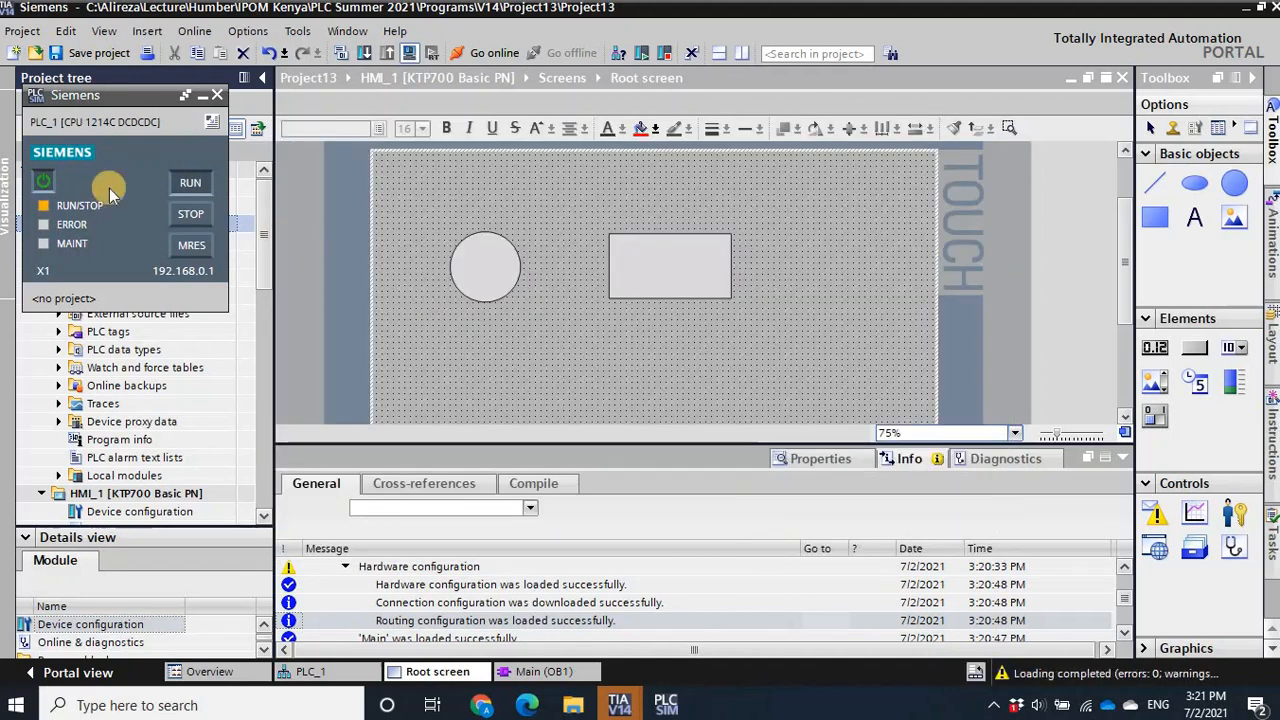
click(183, 183)
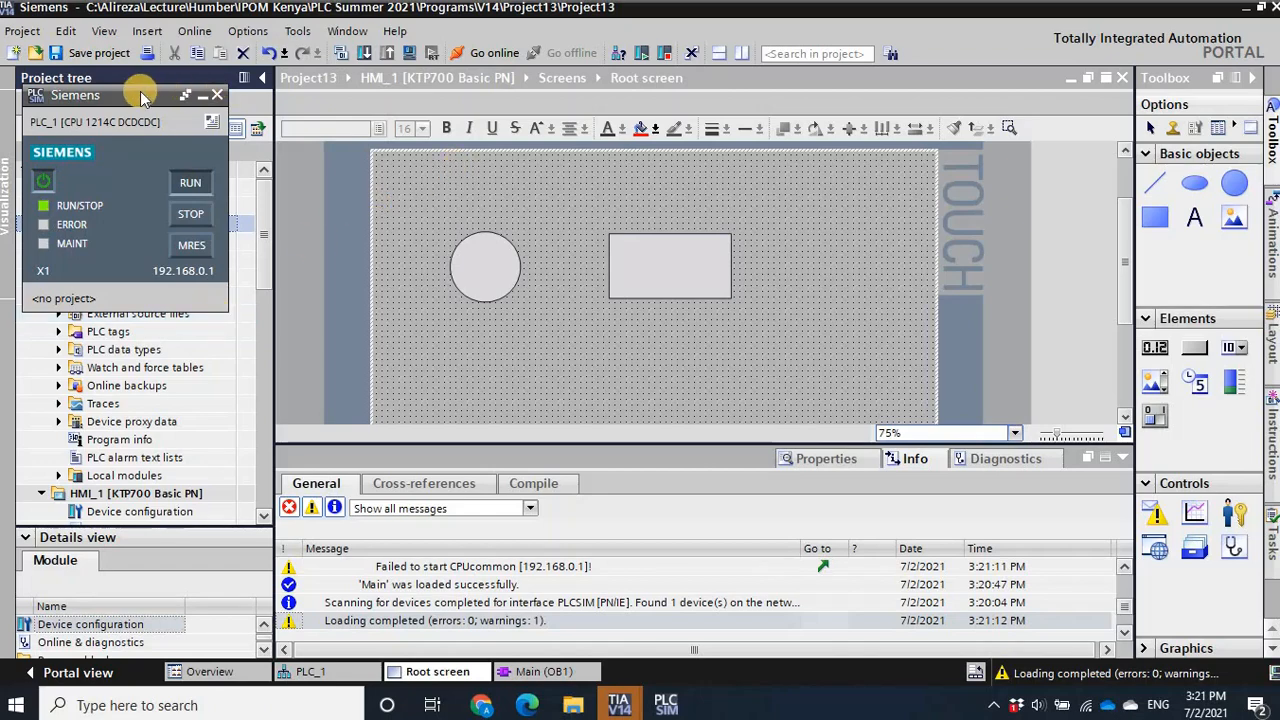
- Move the PLCSIM window clear of the project tree and start the simulation of HMI_1
drag(142, 97, 1178, 461)
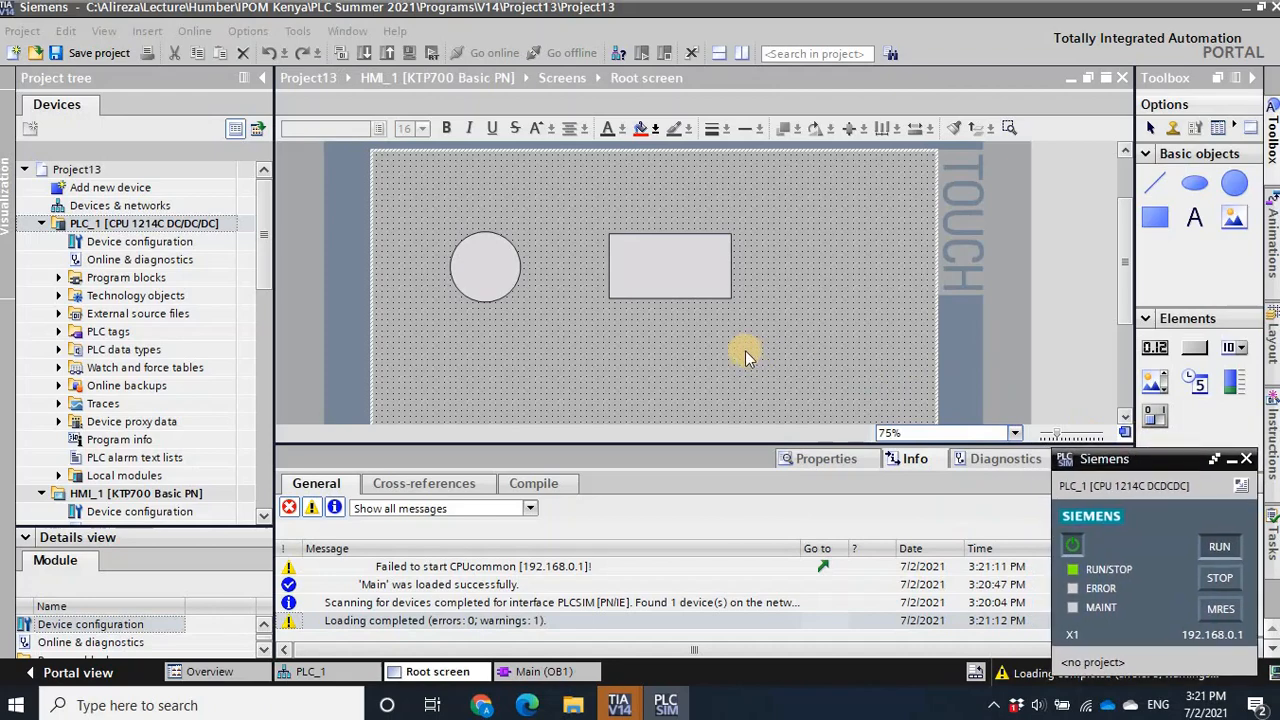
click(42, 224)
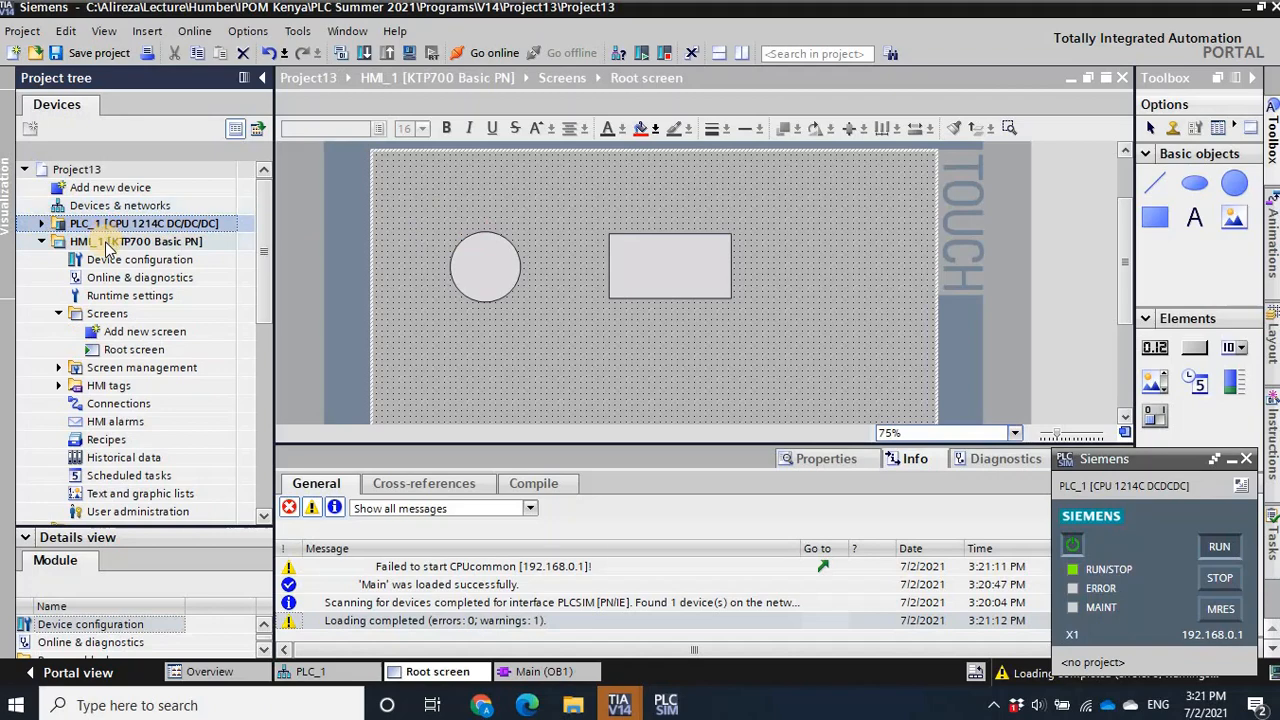
click(107, 243)
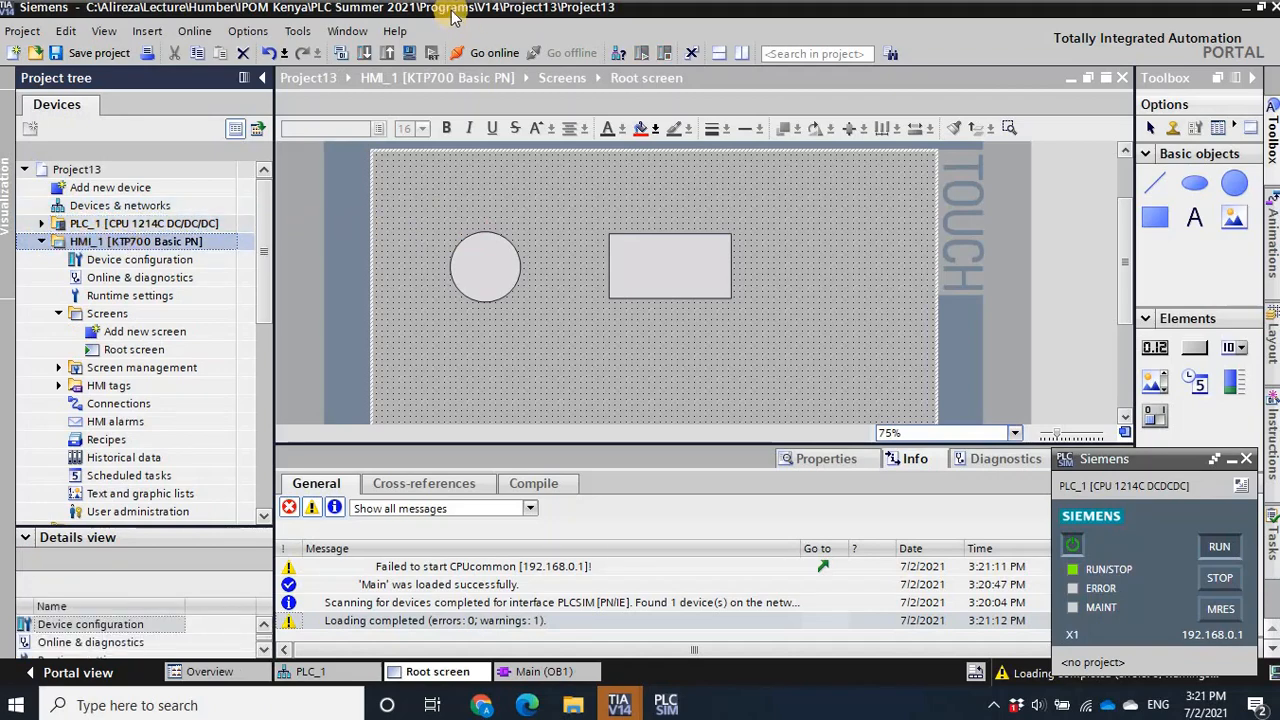
click(408, 55)
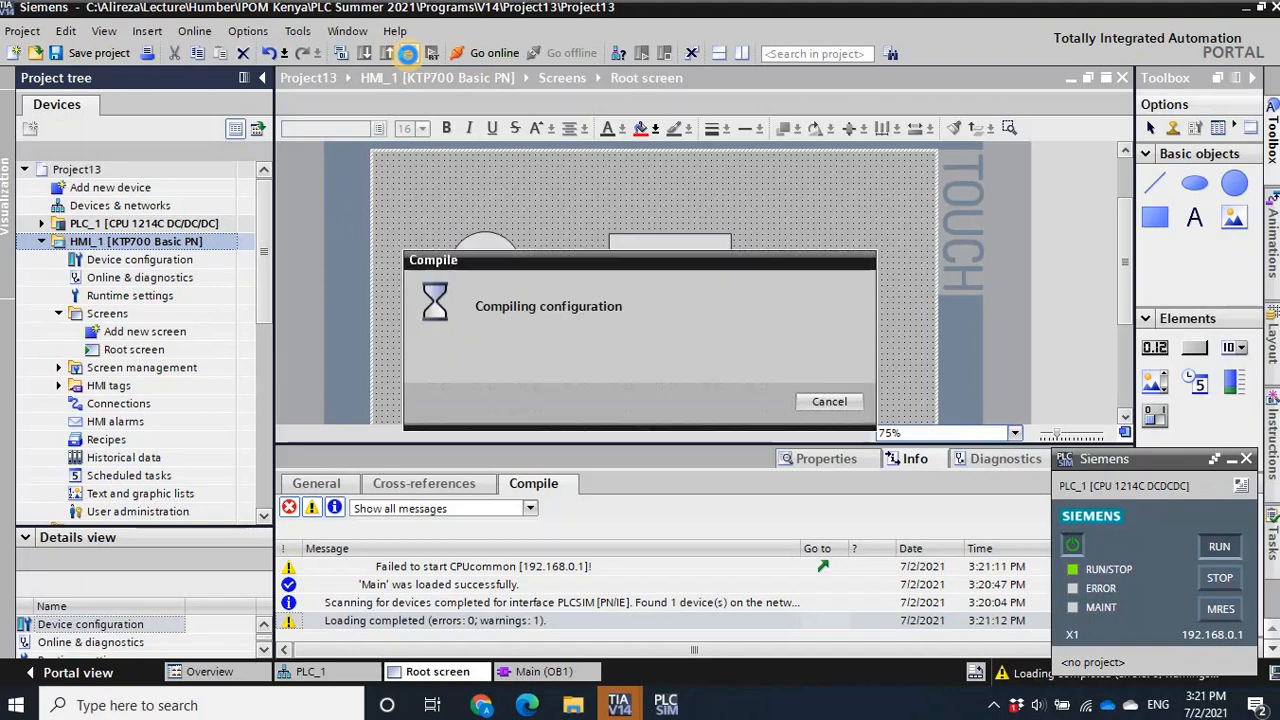
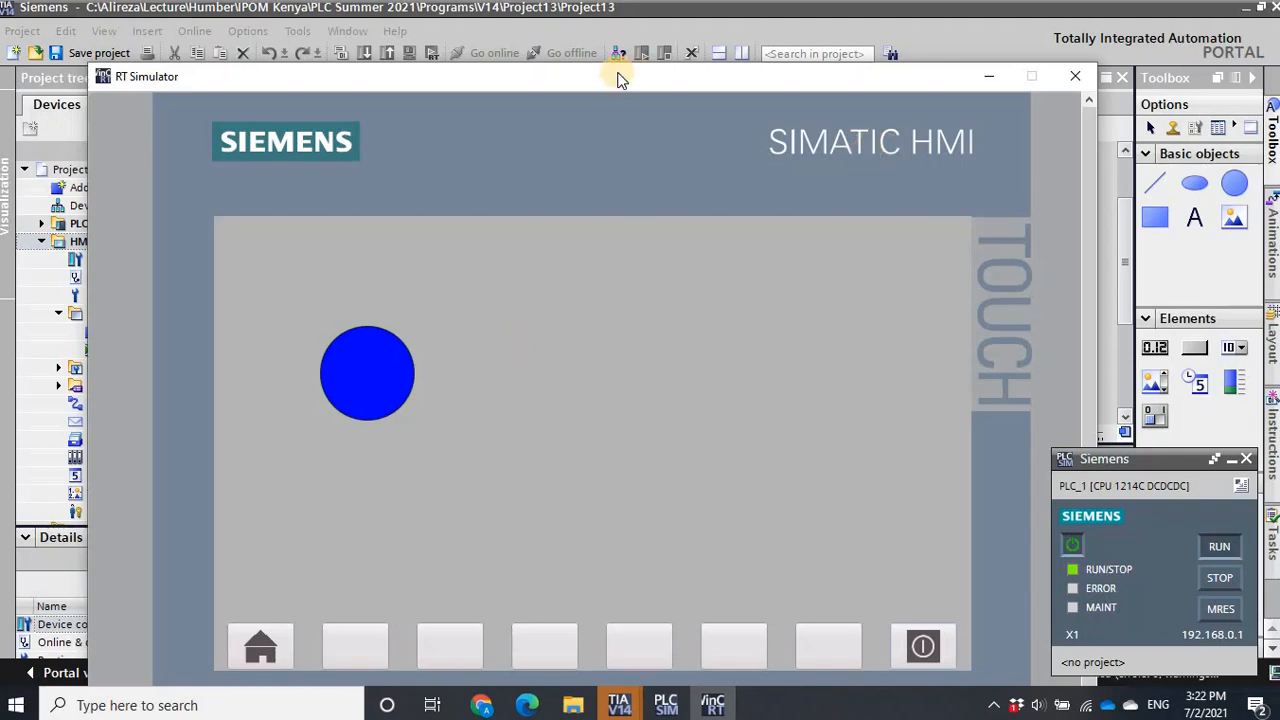
- Arrange the RT Simulator beside a reduced TIA Portal window with the HMI circle visible, and narrow the project tree and toolbox
drag(611, 82, 1247, 11)
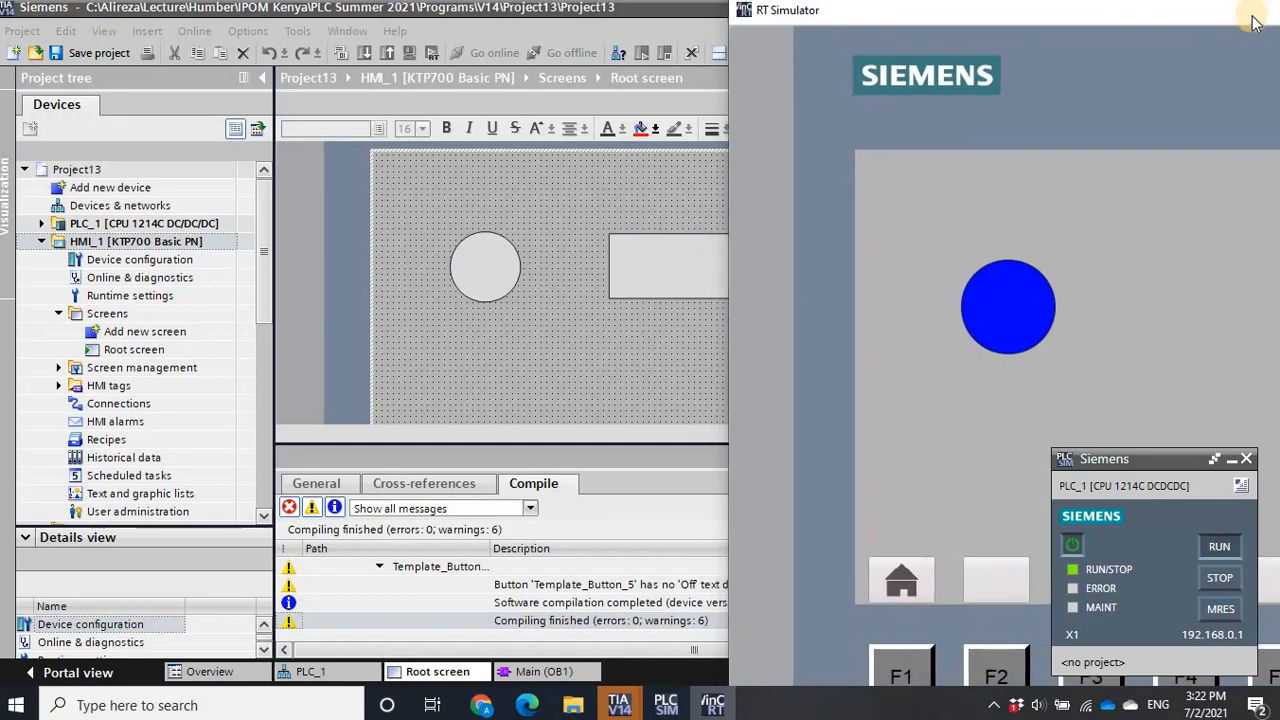
click(640, 10)
click(1262, 9)
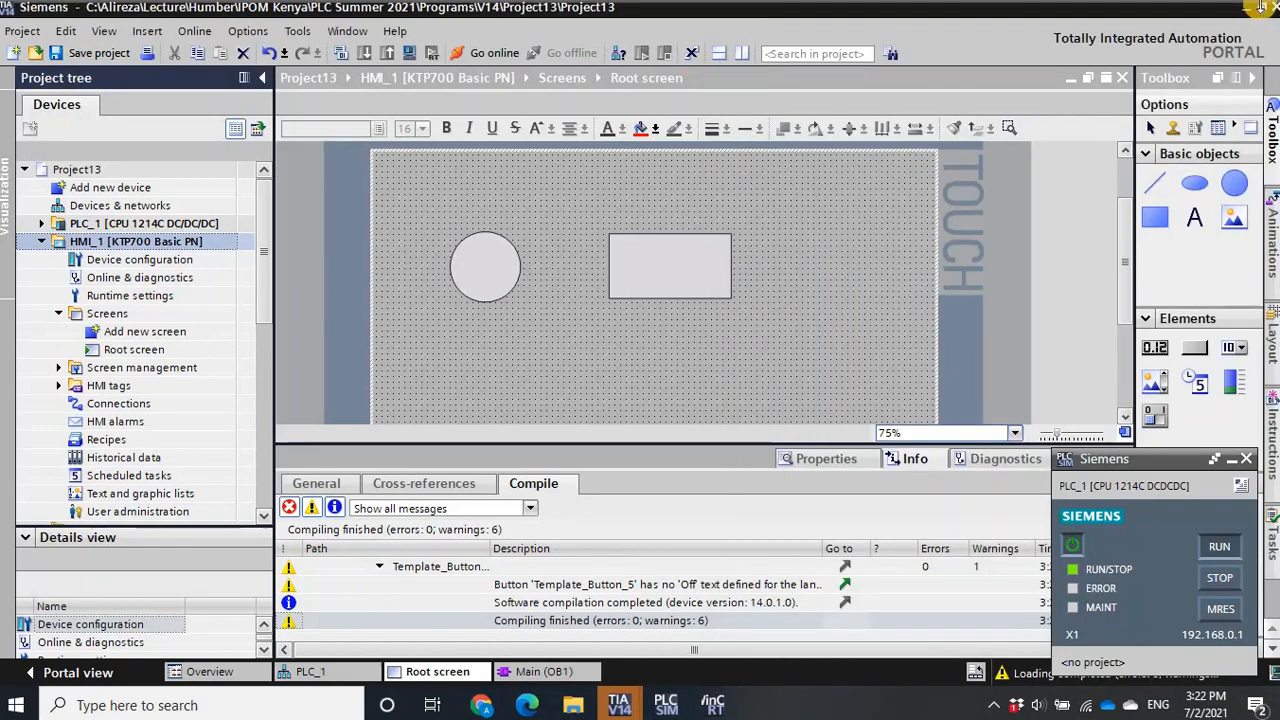
drag(745, 20, 662, 18)
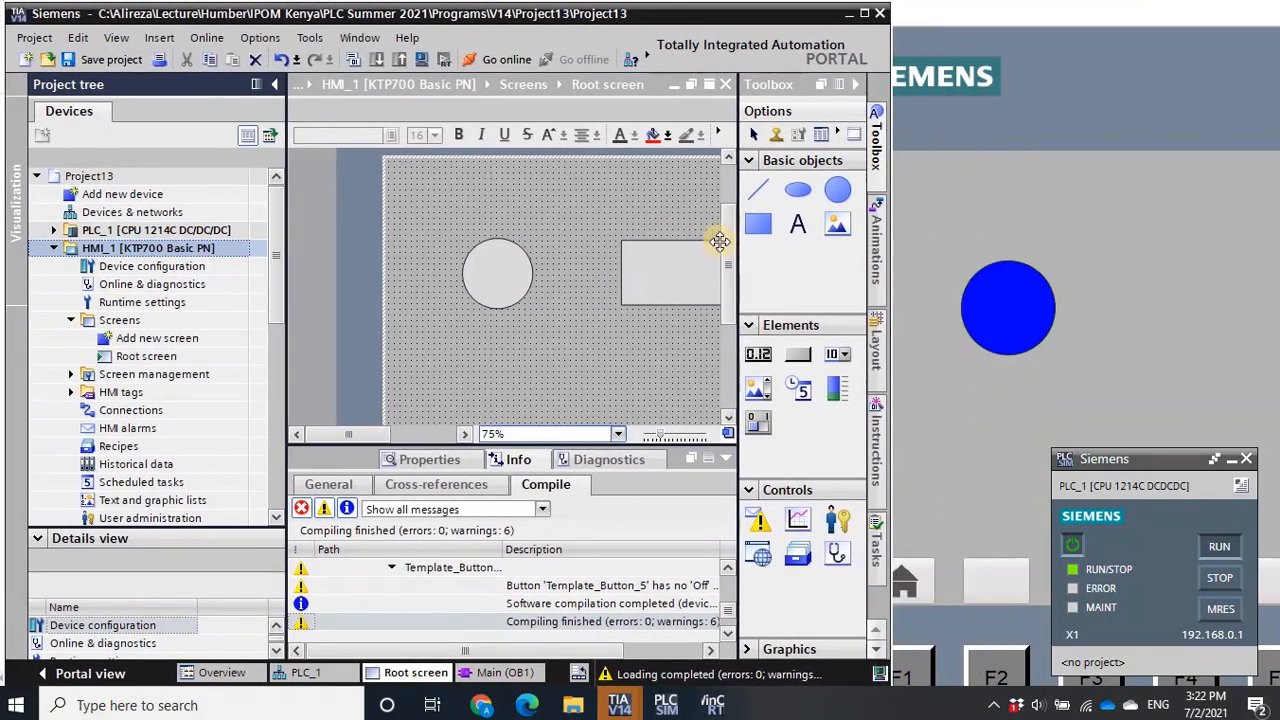
drag(740, 245, 780, 252)
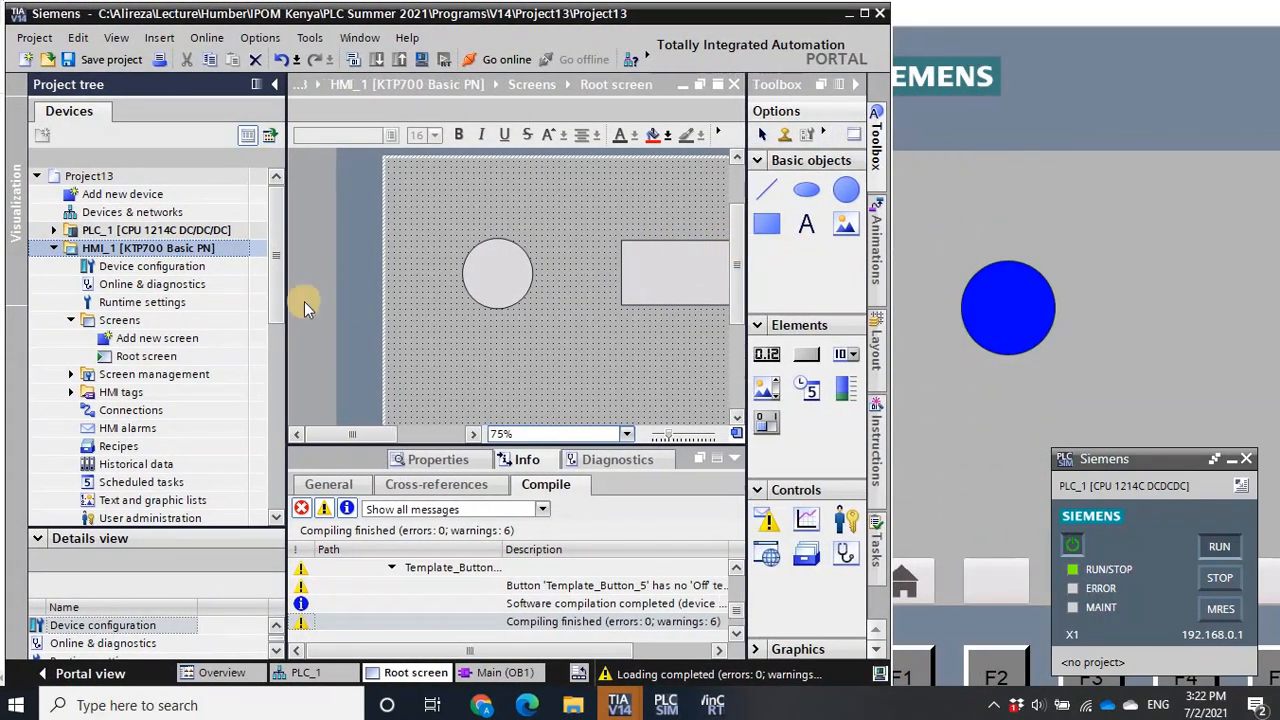
drag(286, 296, 250, 297)
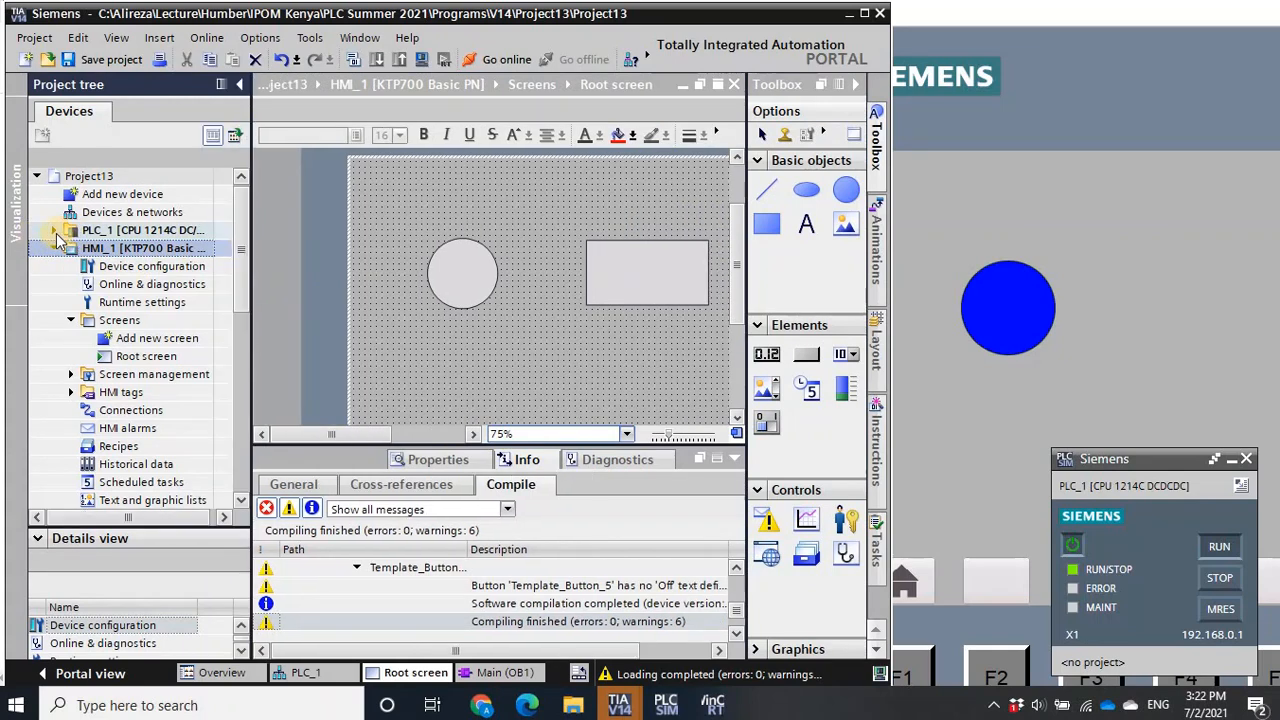
- Open the Main [OB1] program block of PLC_1
click(54, 230)
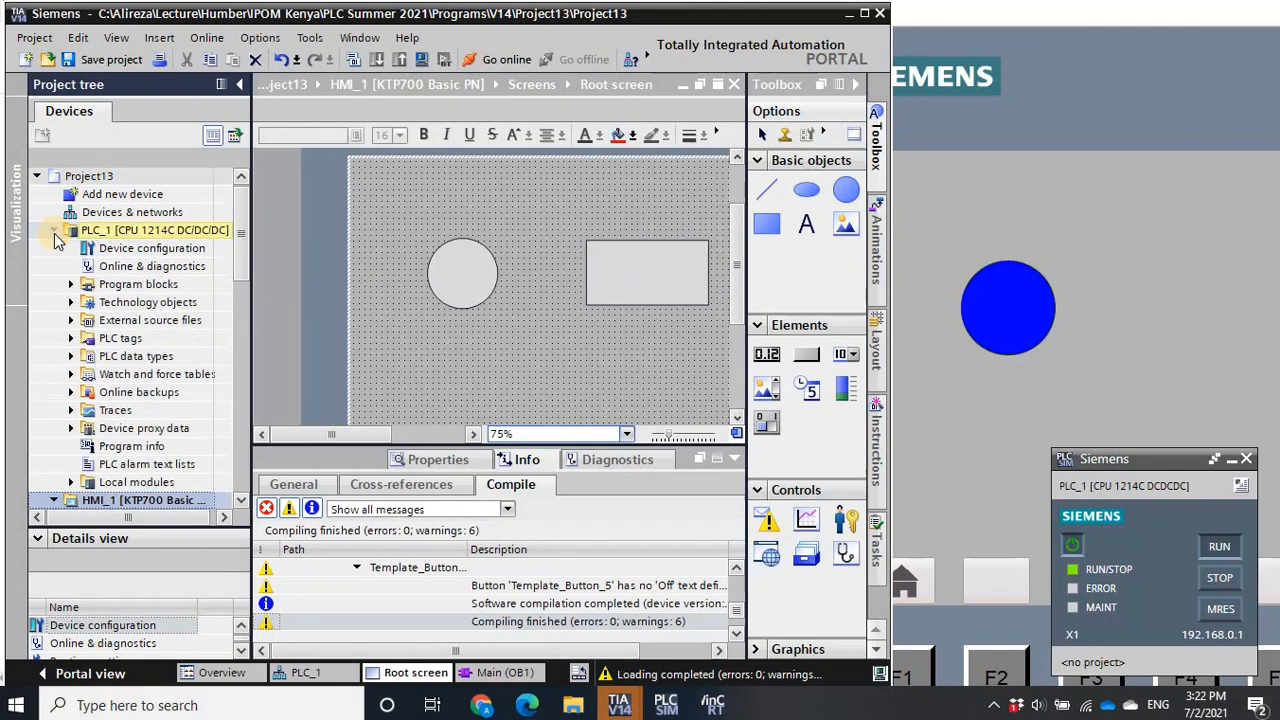
click(71, 285)
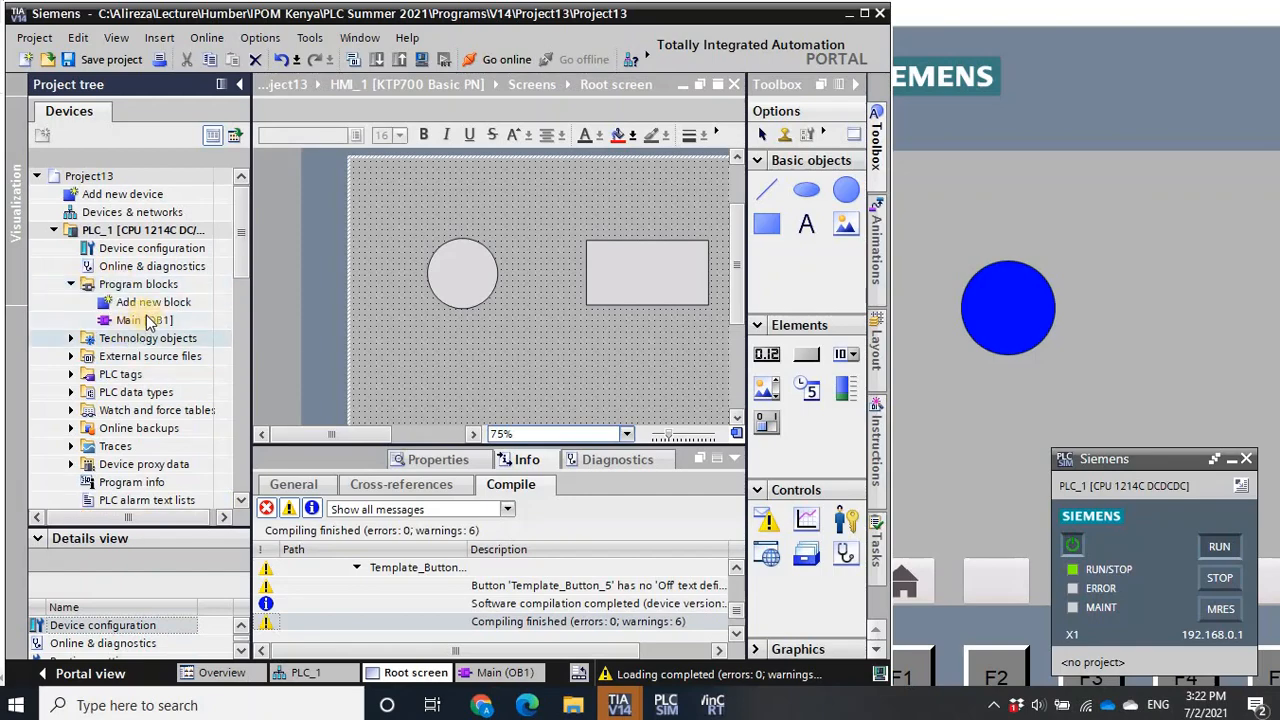
click(143, 320)
double_click(143, 320)
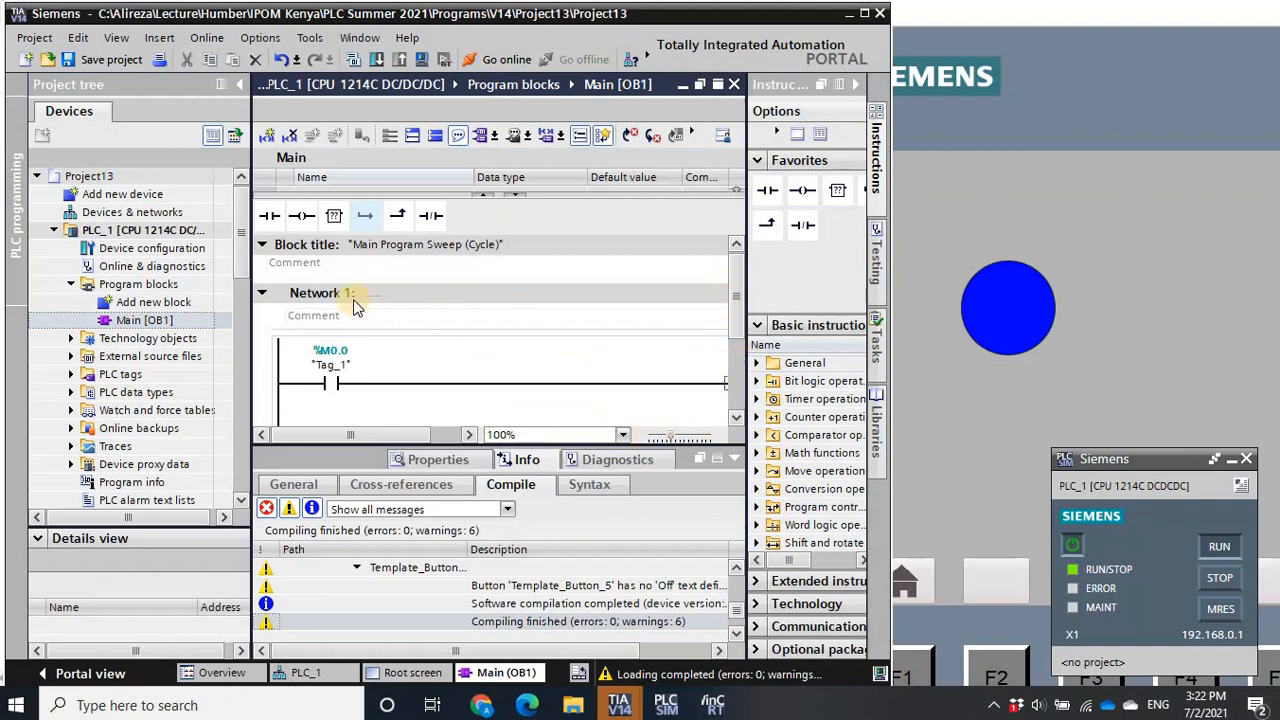
- Fit the whole rung of Network 1 in the editor at 90% zoom and turn on program monitoring
drag(236, 312, 207, 312)
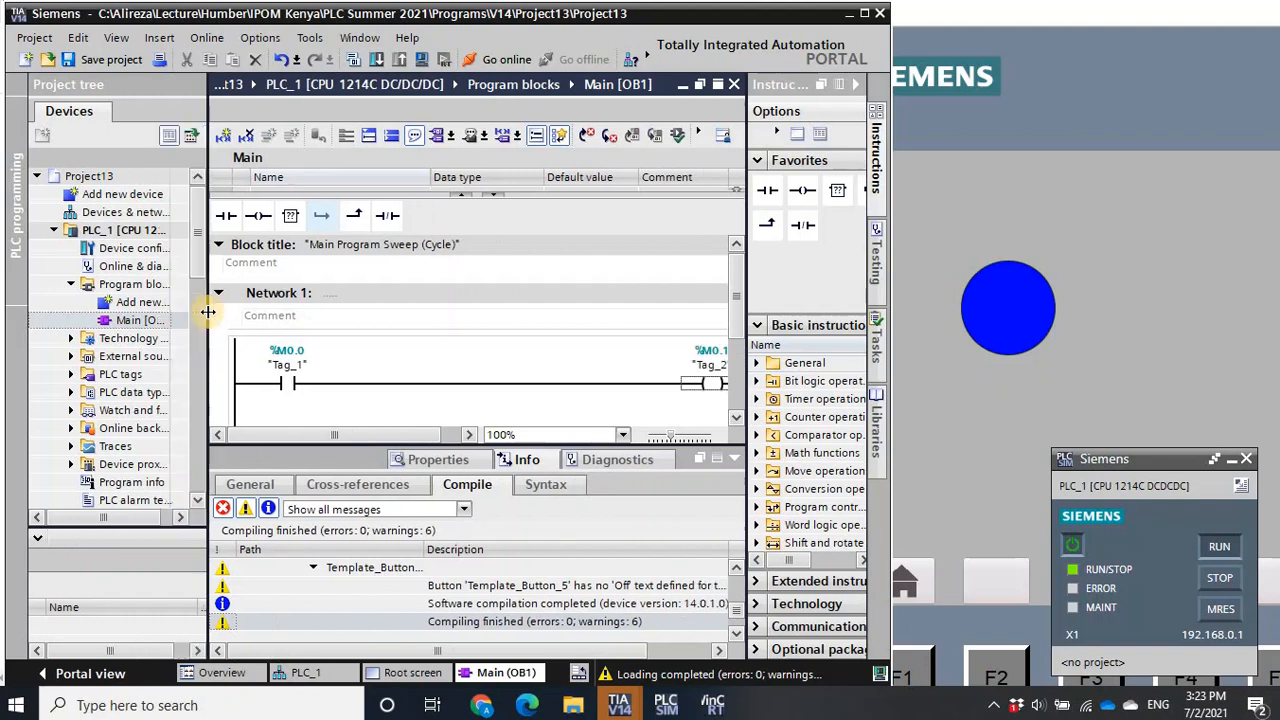
click(623, 435)
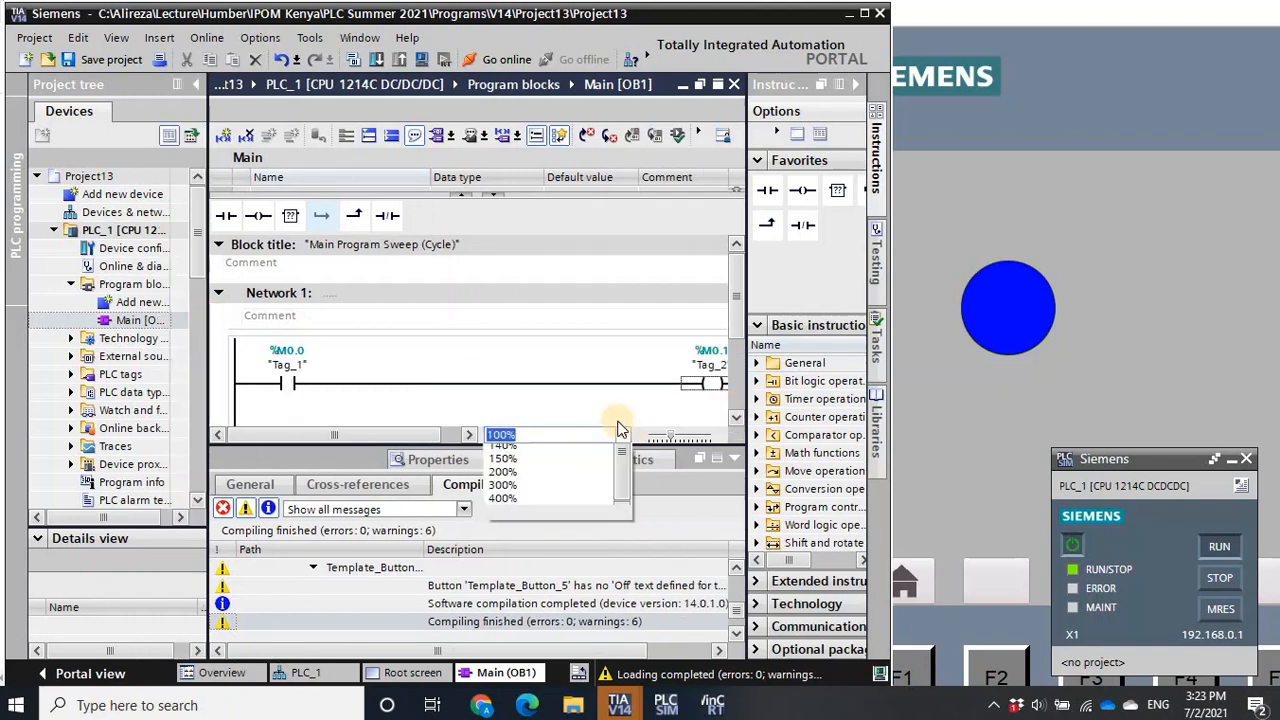
click(569, 465)
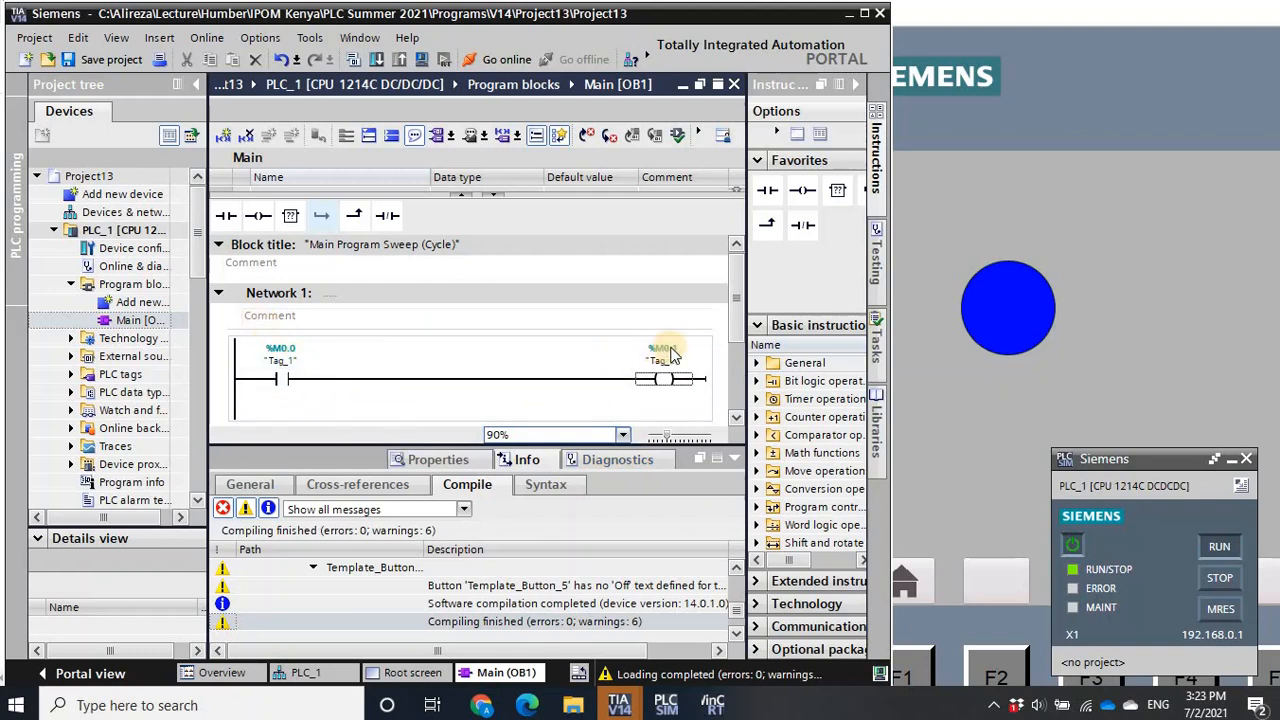
click(698, 135)
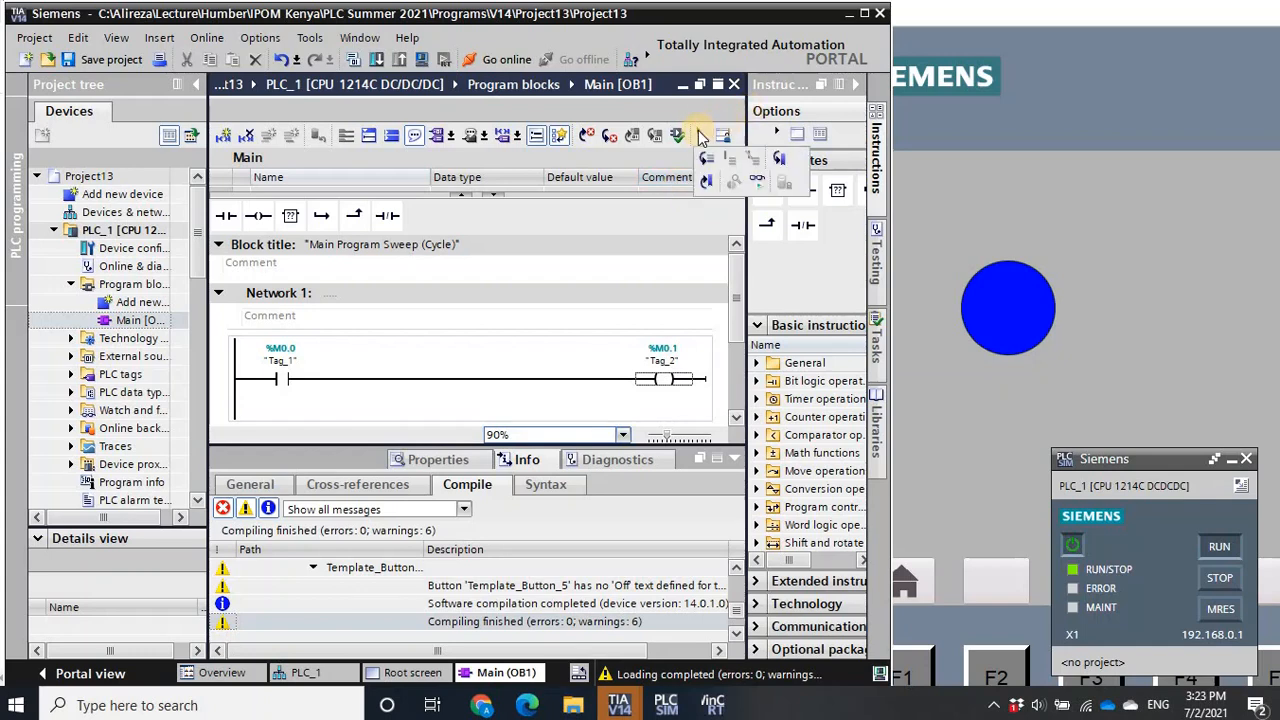
click(757, 186)
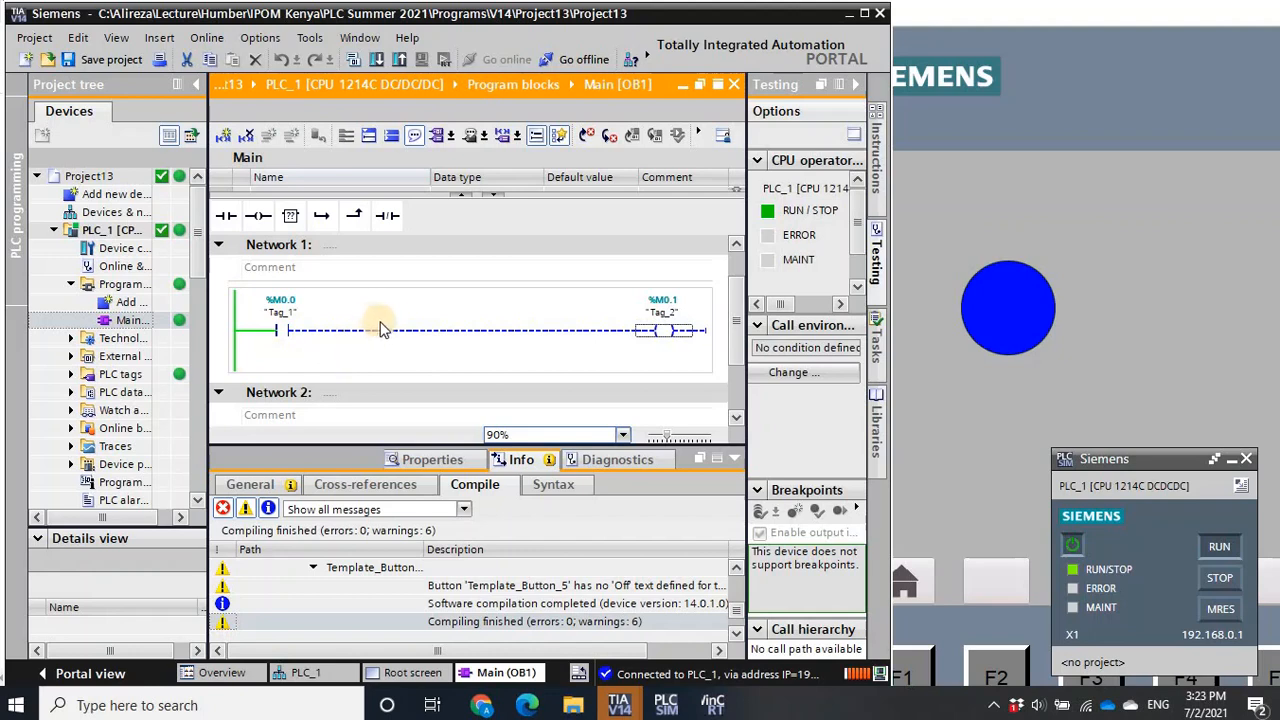
- Modify the Tag_1 contact (%M0.0) in Network 1 to 1
click(283, 343)
click(282, 336)
click(282, 333)
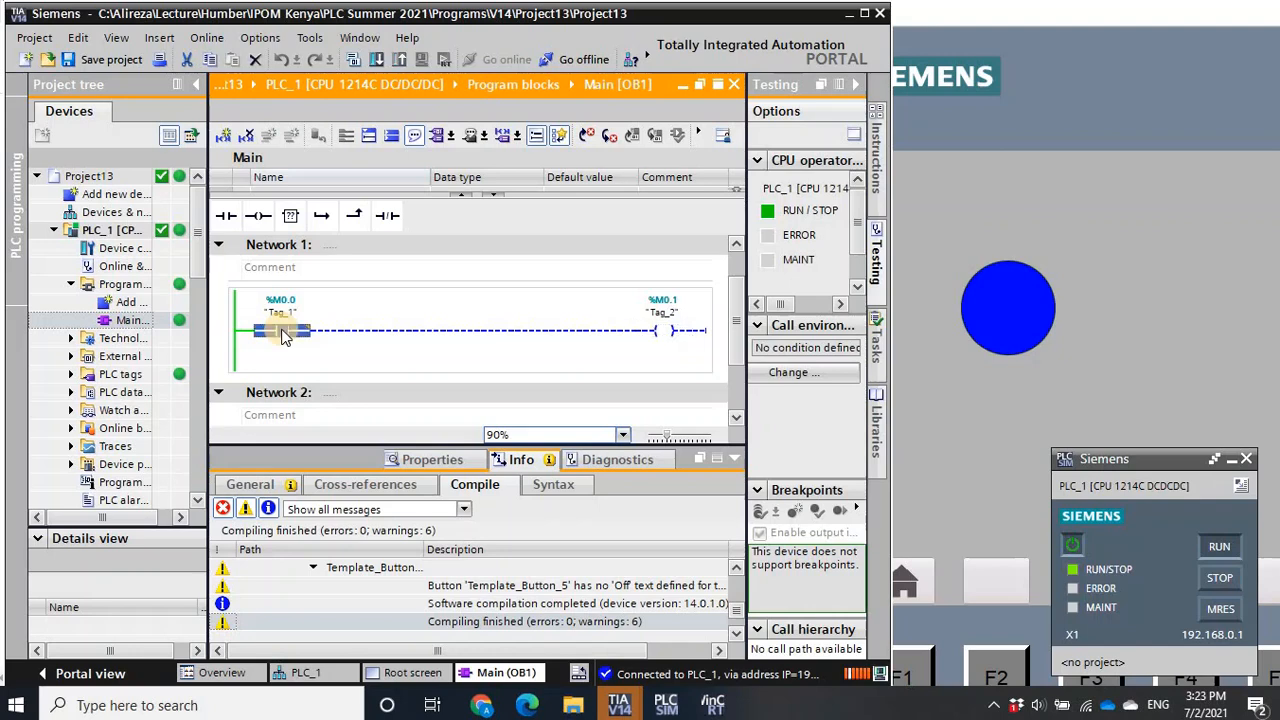
right_click(282, 336)
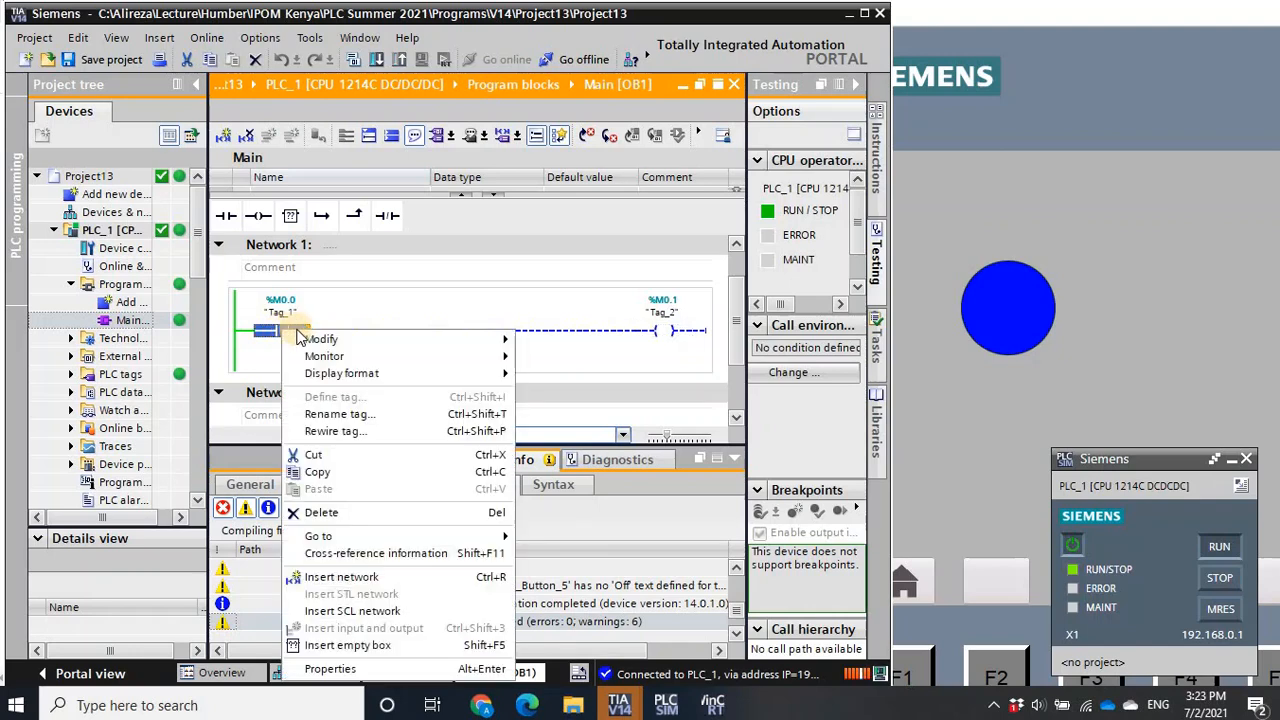
mouse_move(316, 343)
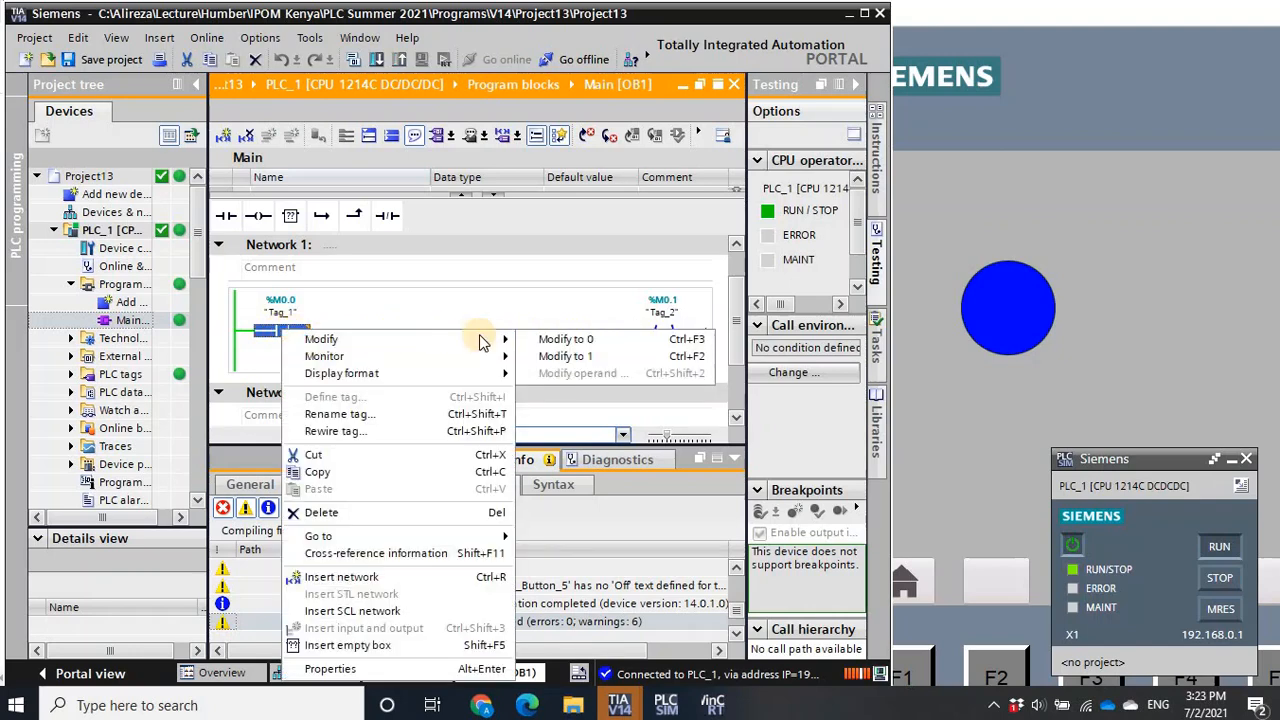
click(565, 357)
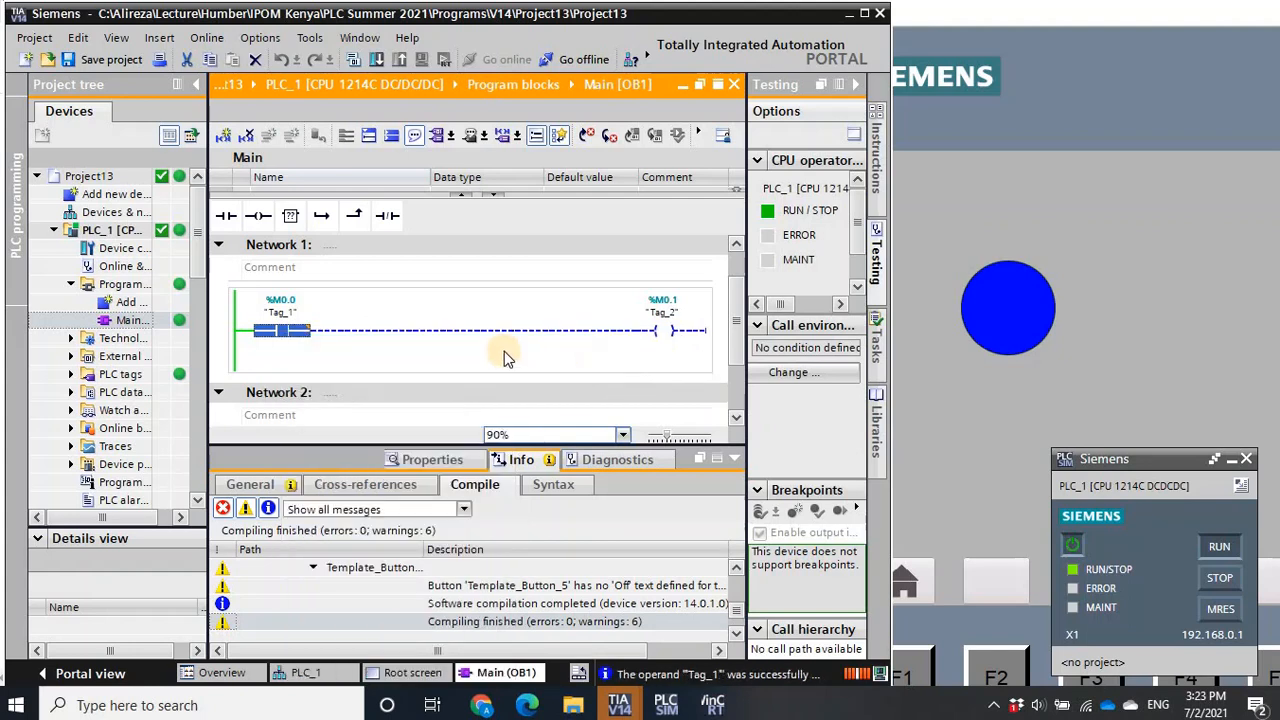
click(291, 345)
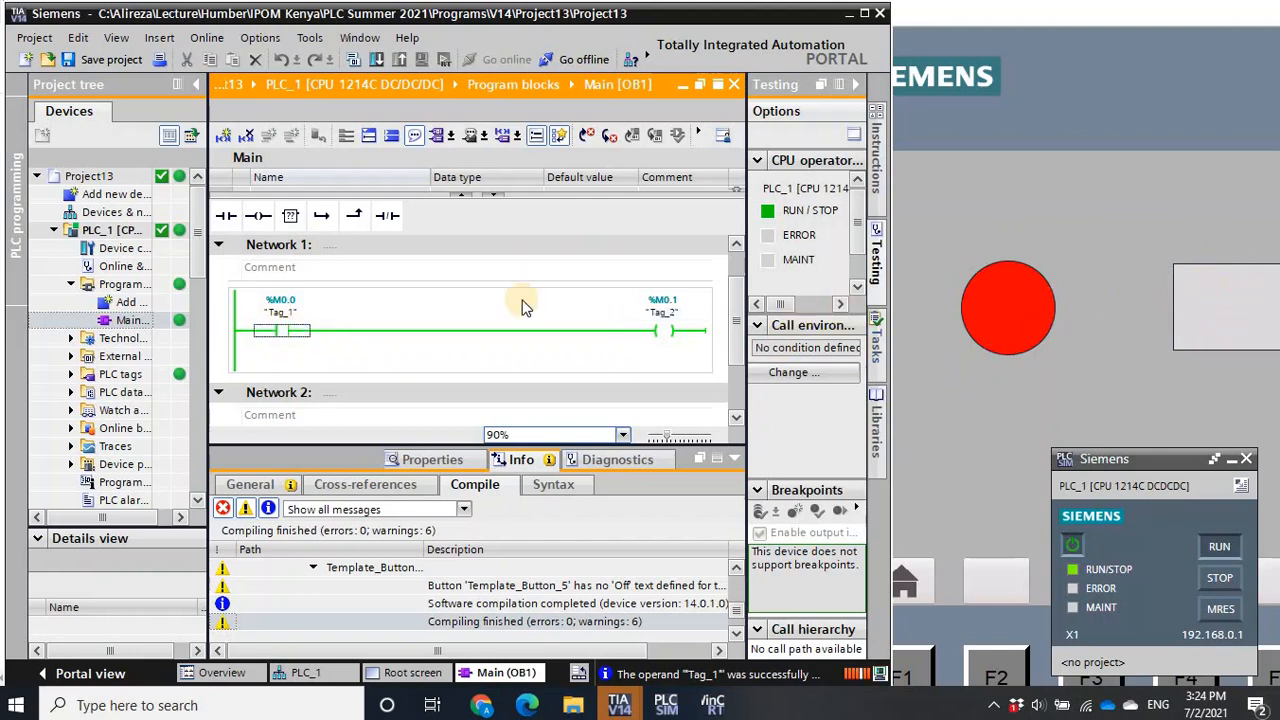
- Modify the Tag_1 contact (%M0.0) in Network 1 to 0
right_click(282, 334)
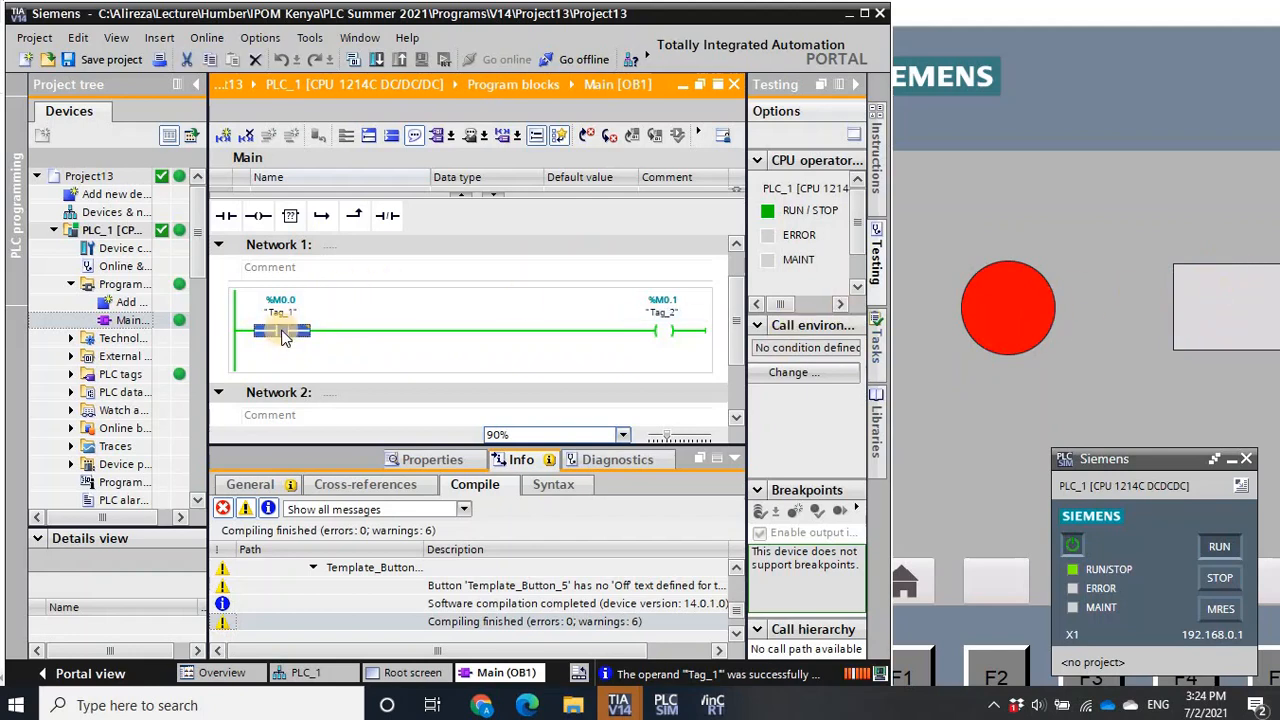
mouse_move(316, 342)
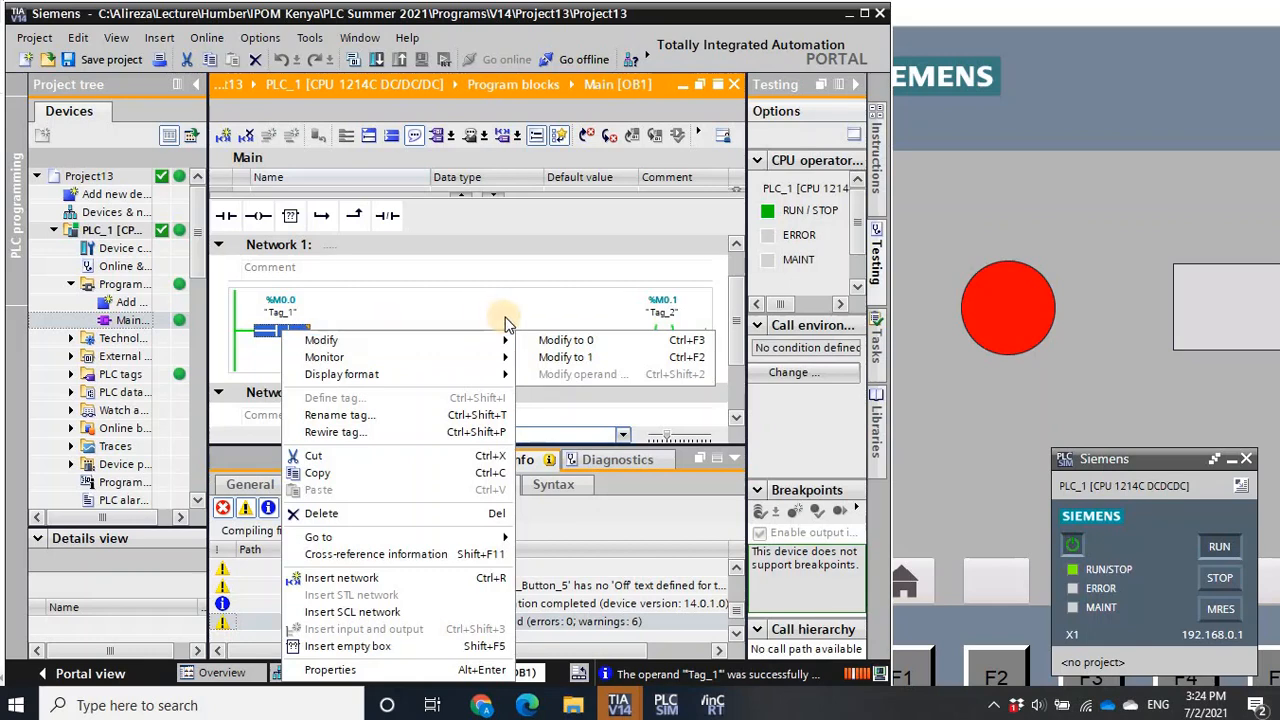
click(549, 341)
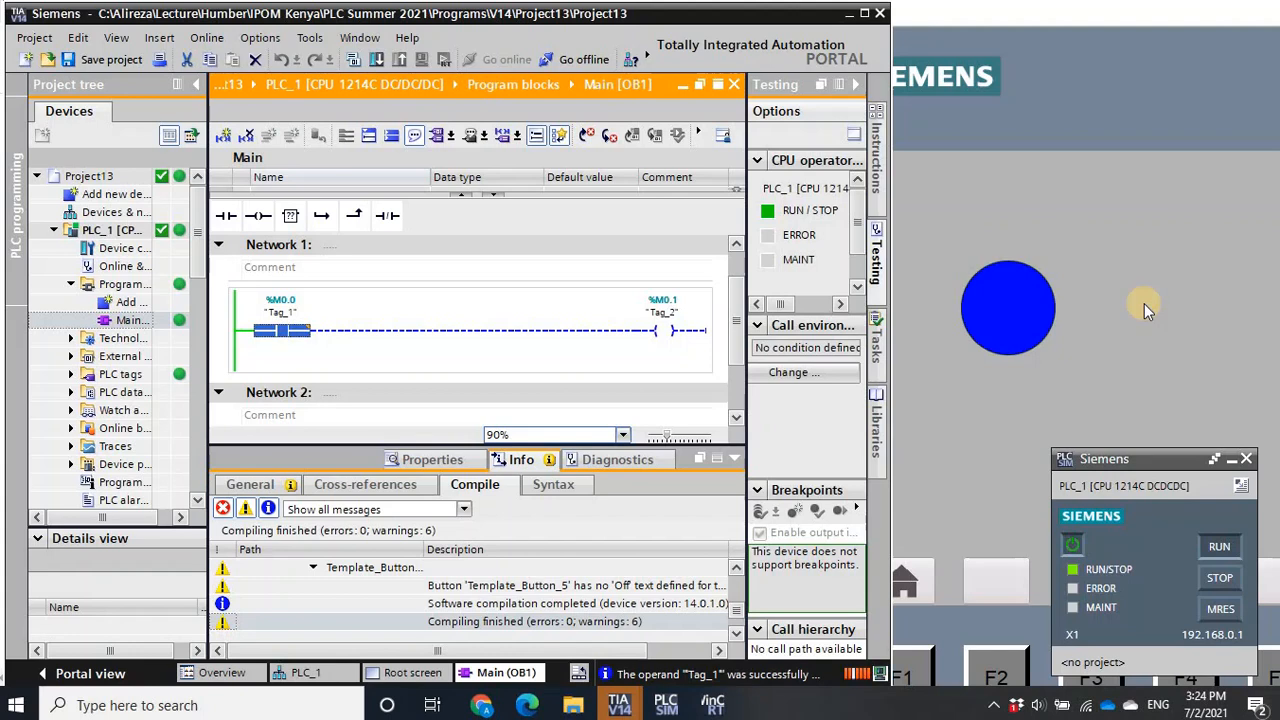
- Save the project and take PLC_1 offline
click(94, 59)
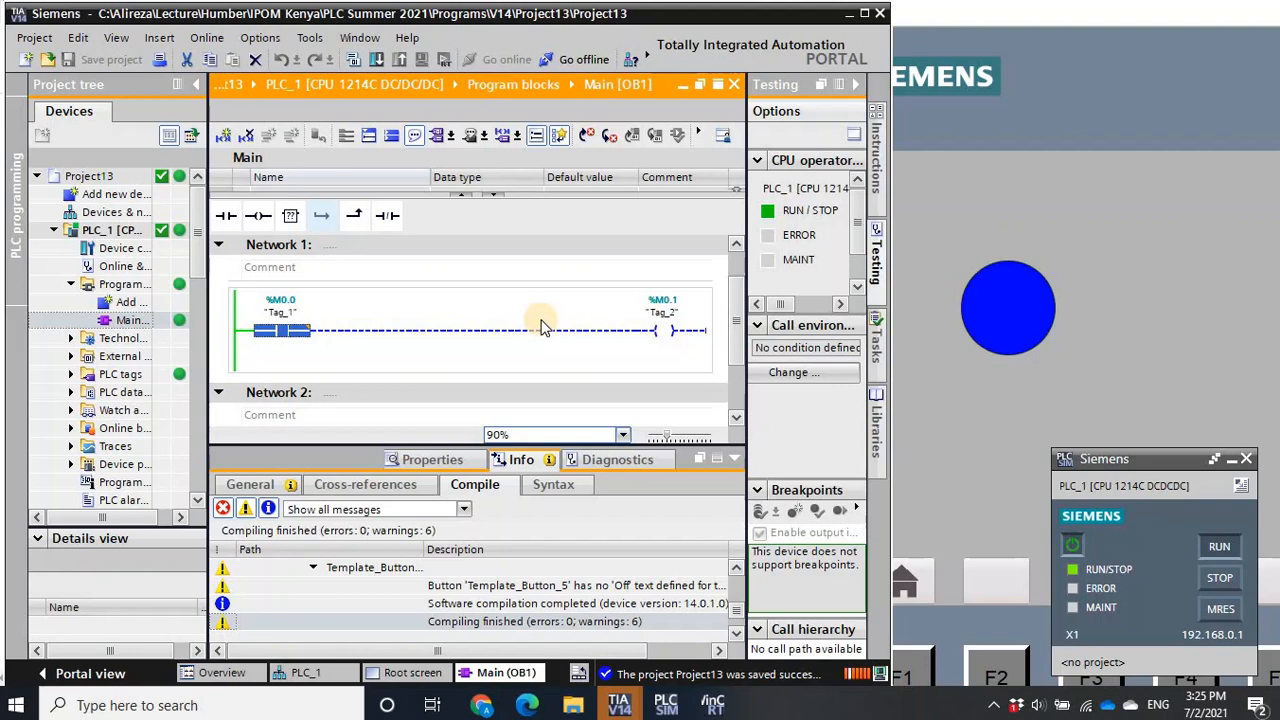
click(567, 62)
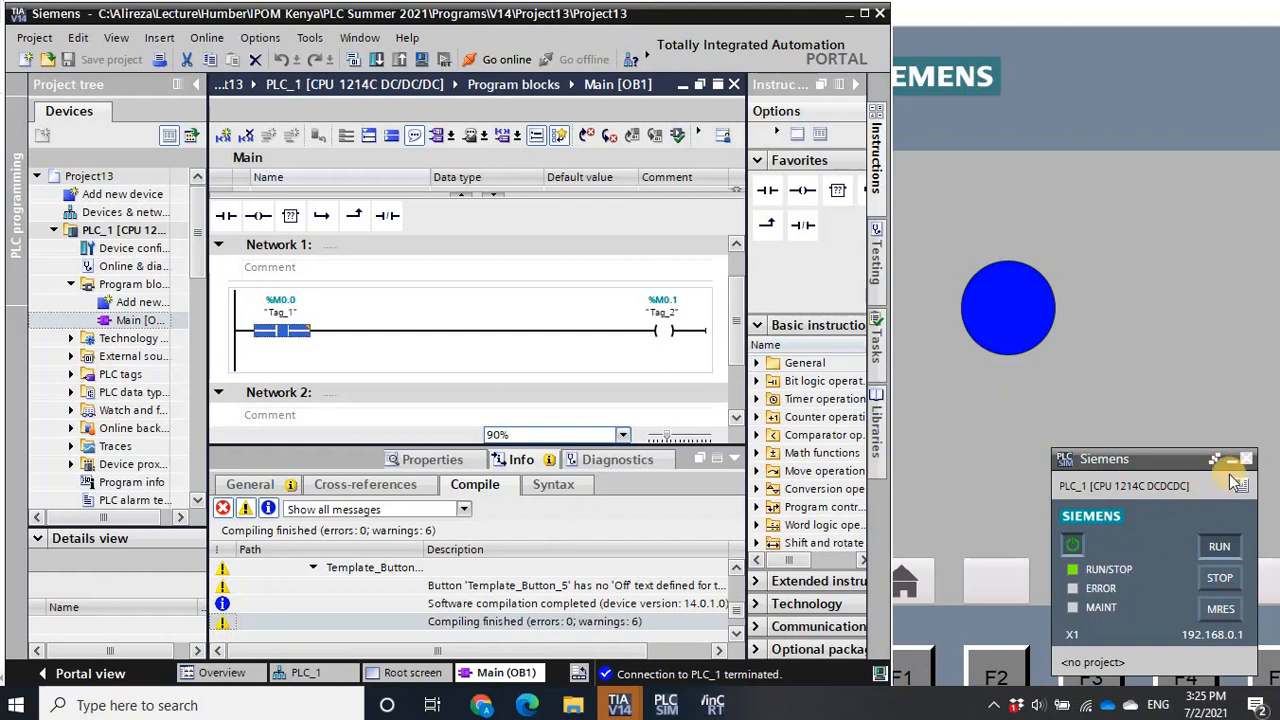
- Power off the simulated CPU and close PLCSIM
click(1070, 552)
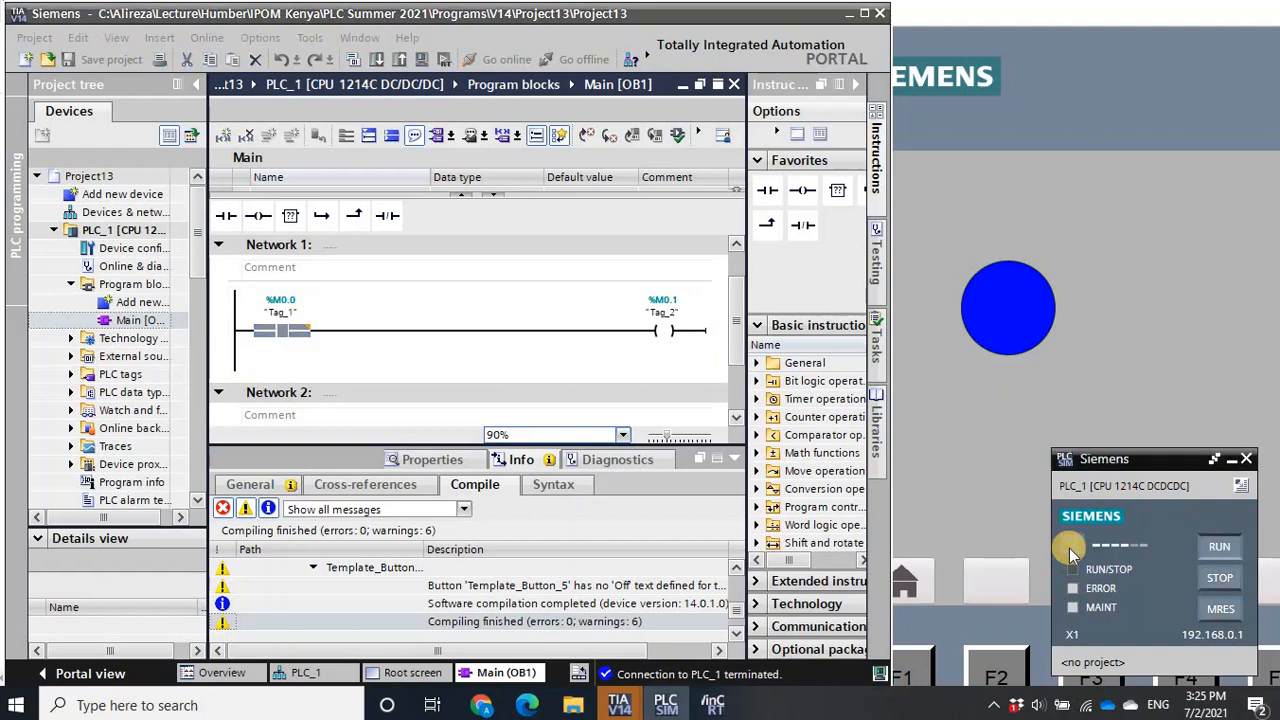
click(1246, 459)
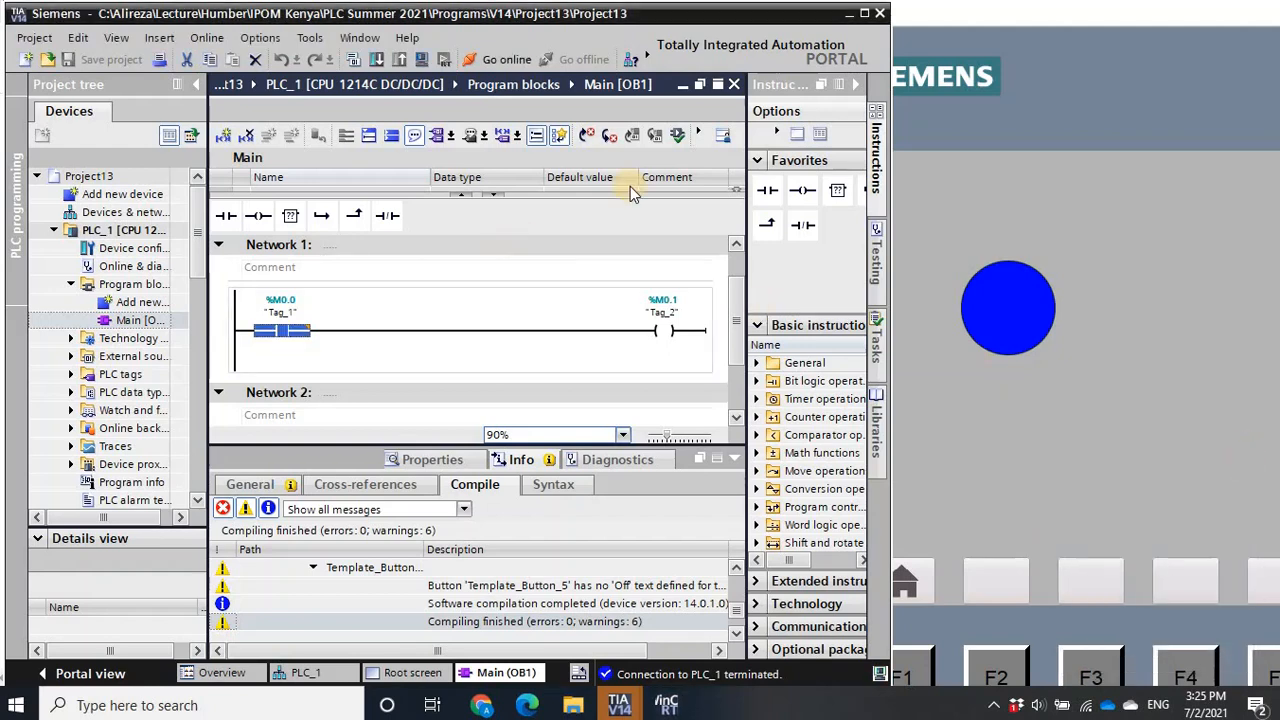
- Close TIA Portal, bring the whole RT Simulator into view and exit the HMI runtime
click(879, 15)
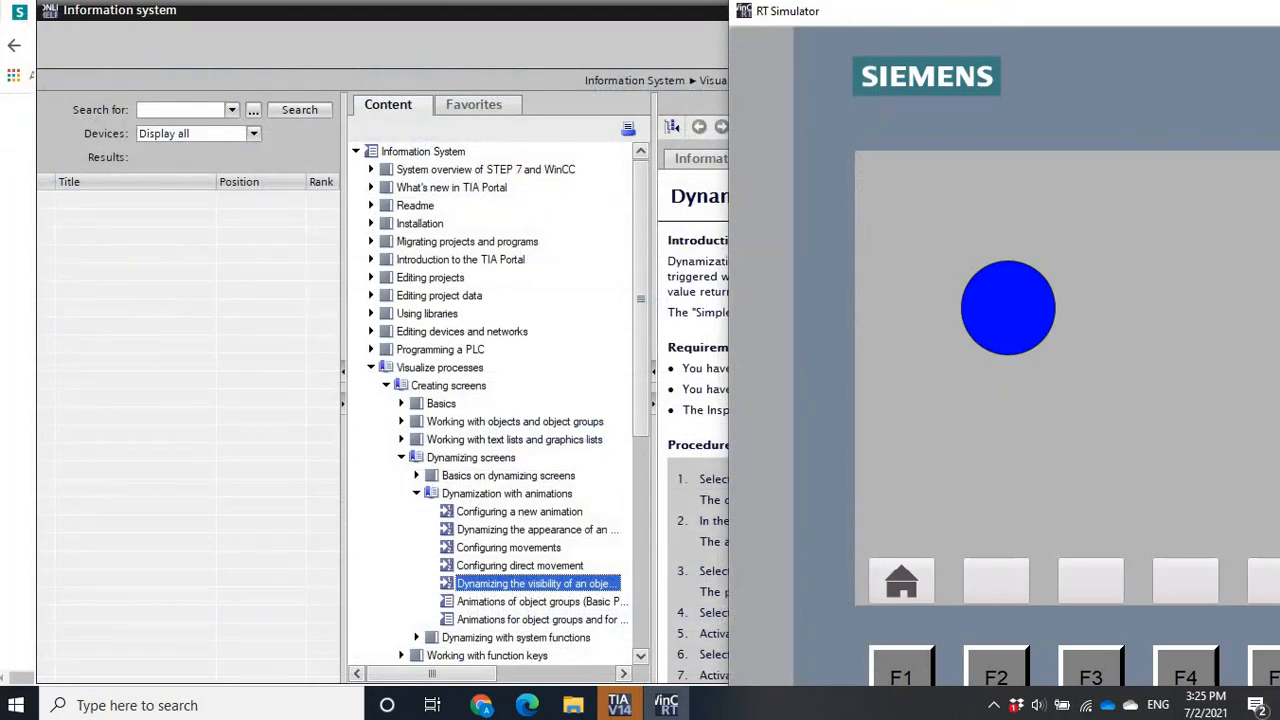
drag(978, 15, 419, 19)
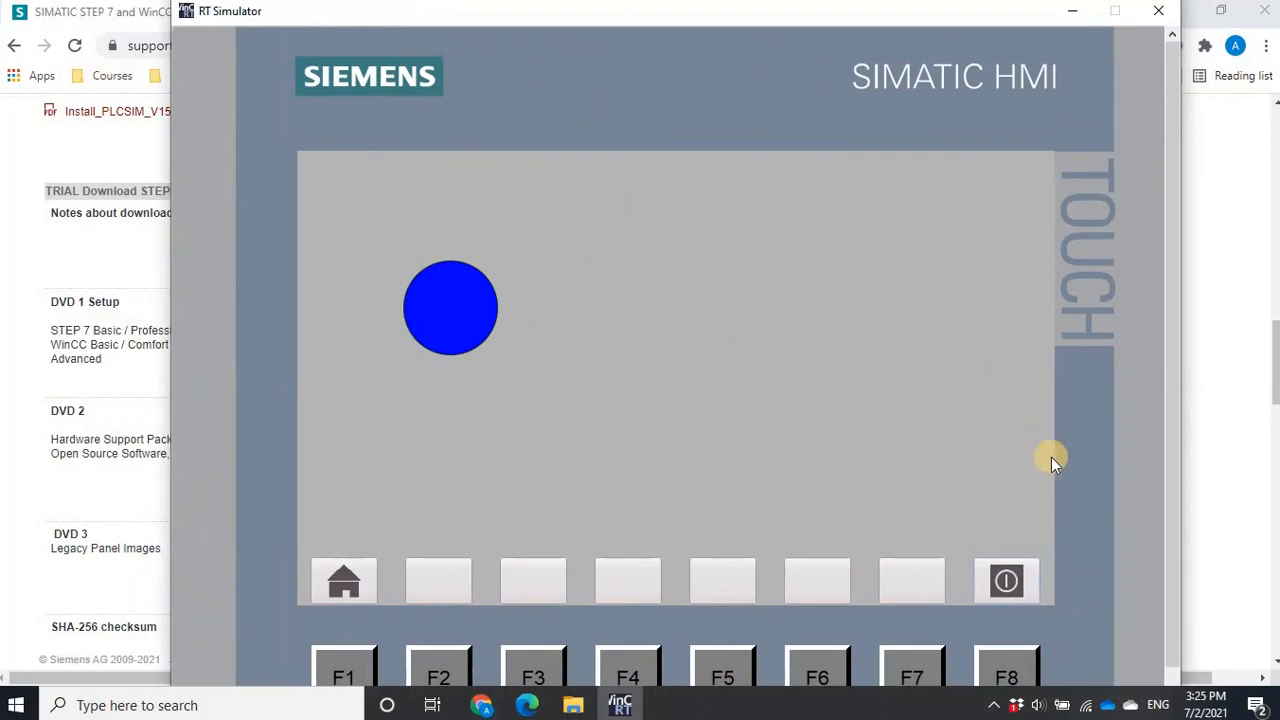
click(1008, 585)
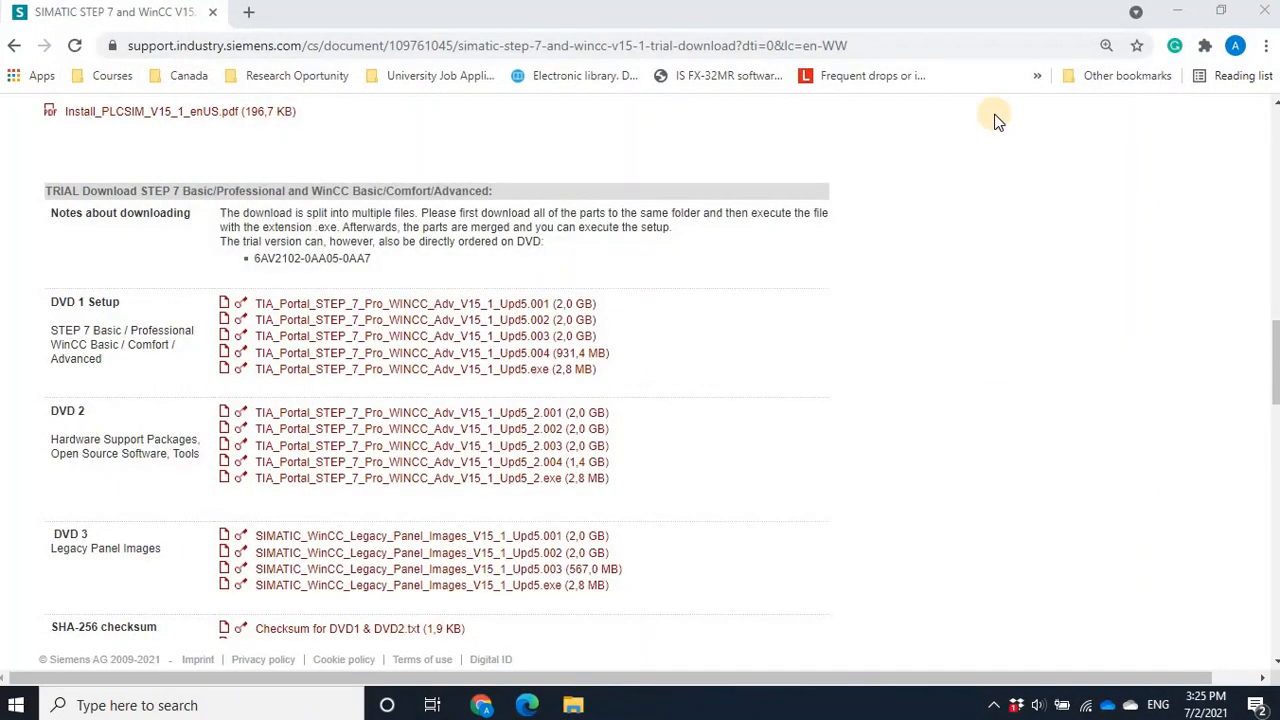